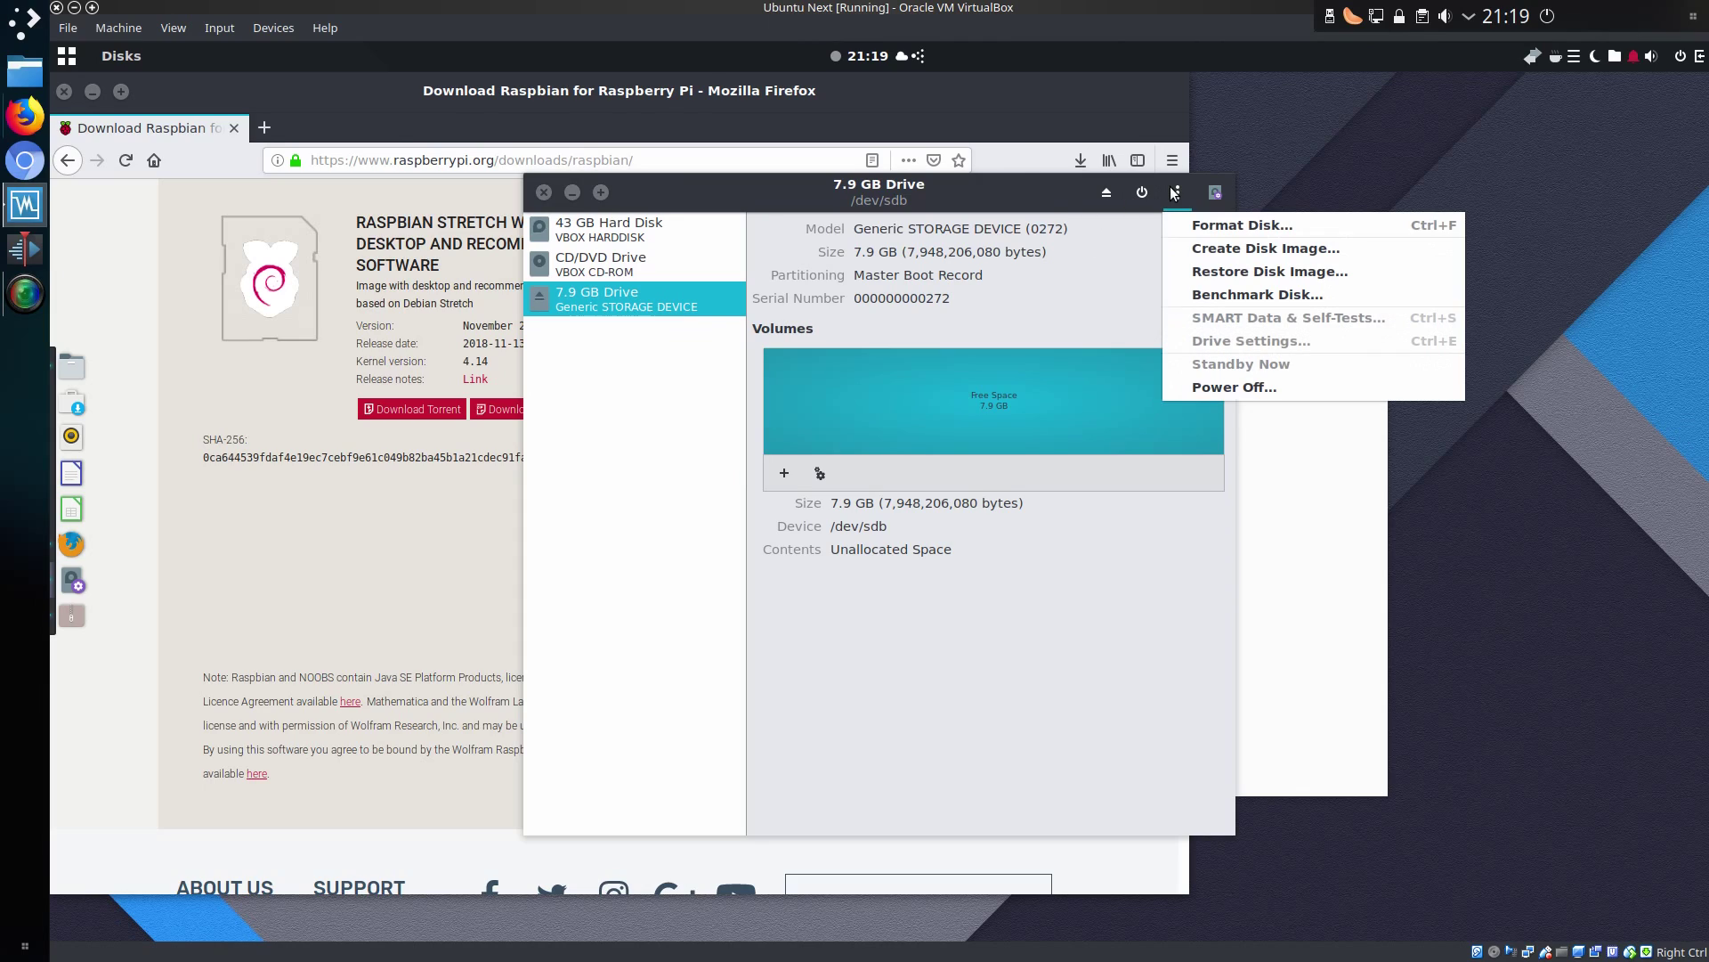
- Restore the 2018-11-13-raspbian-stretch-lite.img image from Downloads onto the 7.9 GB drive
click(1247, 271)
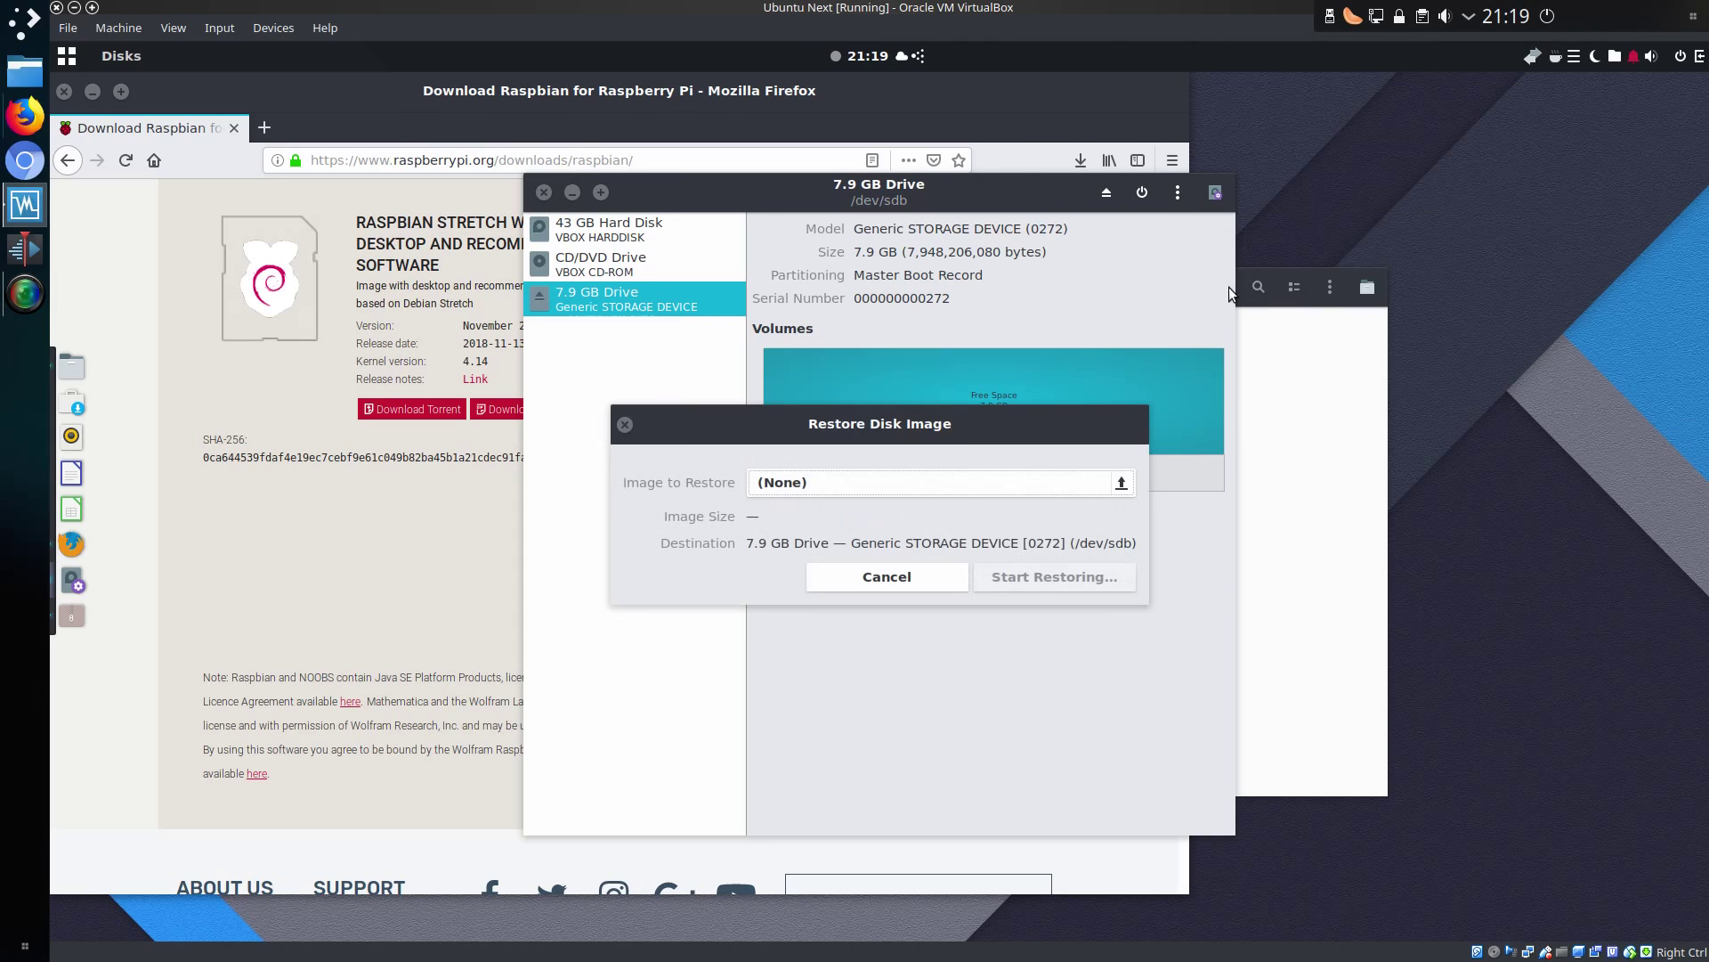
click(889, 482)
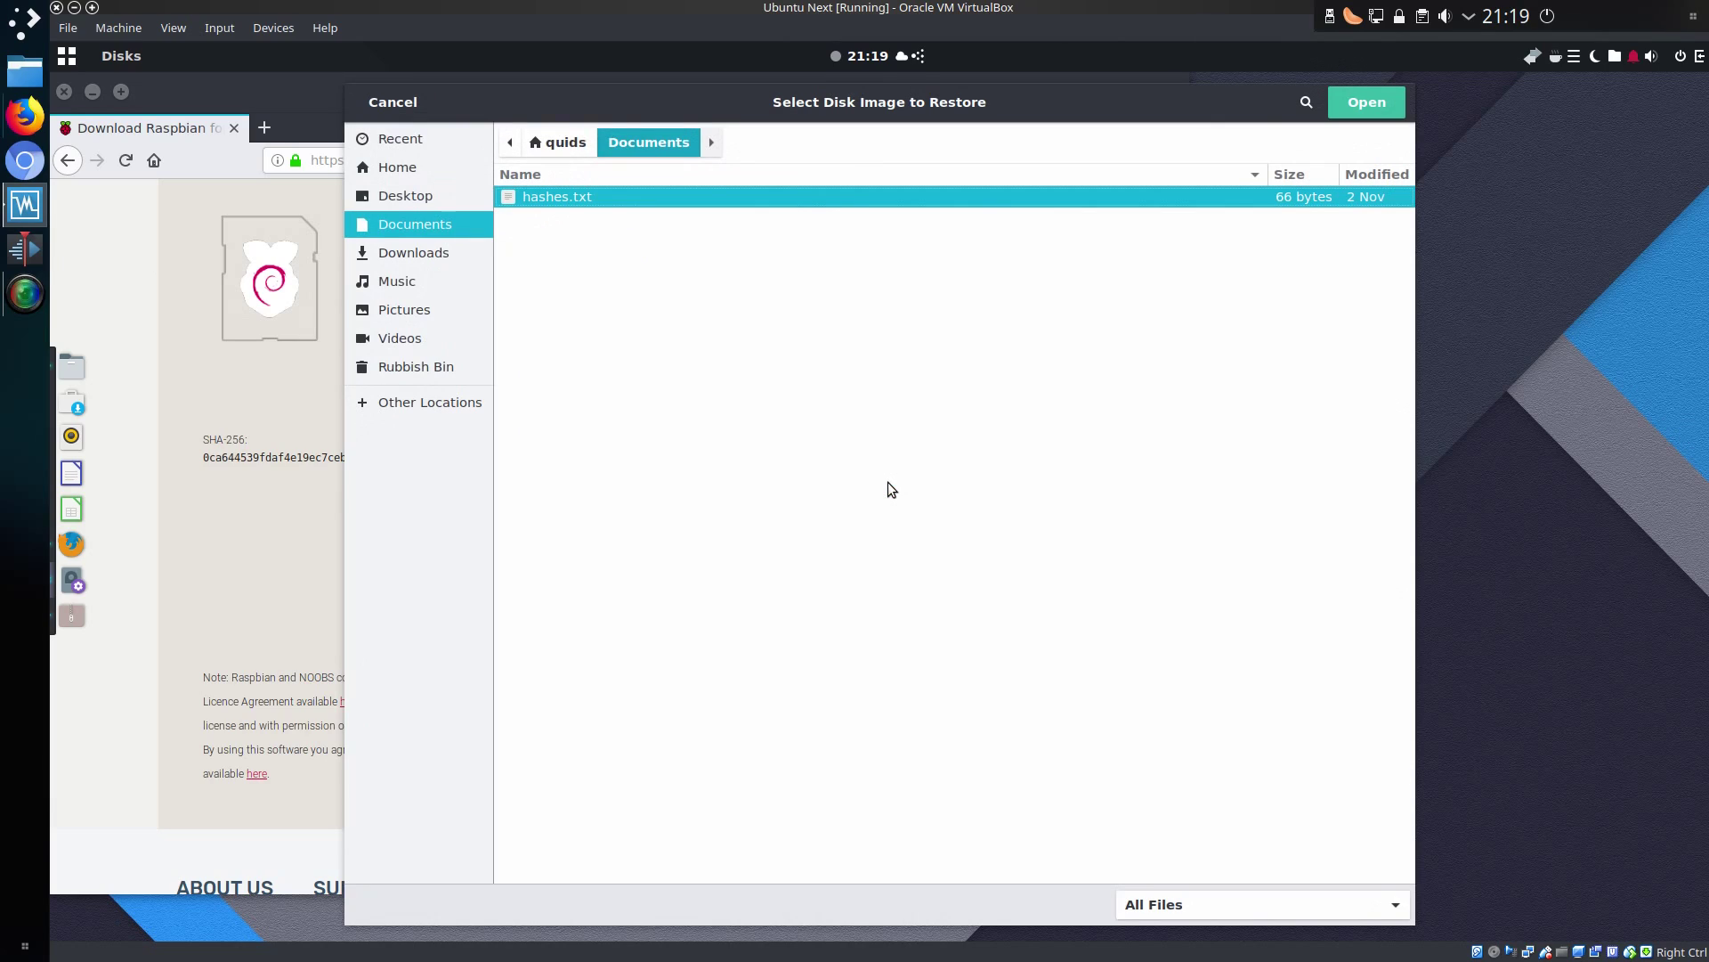
click(443, 245)
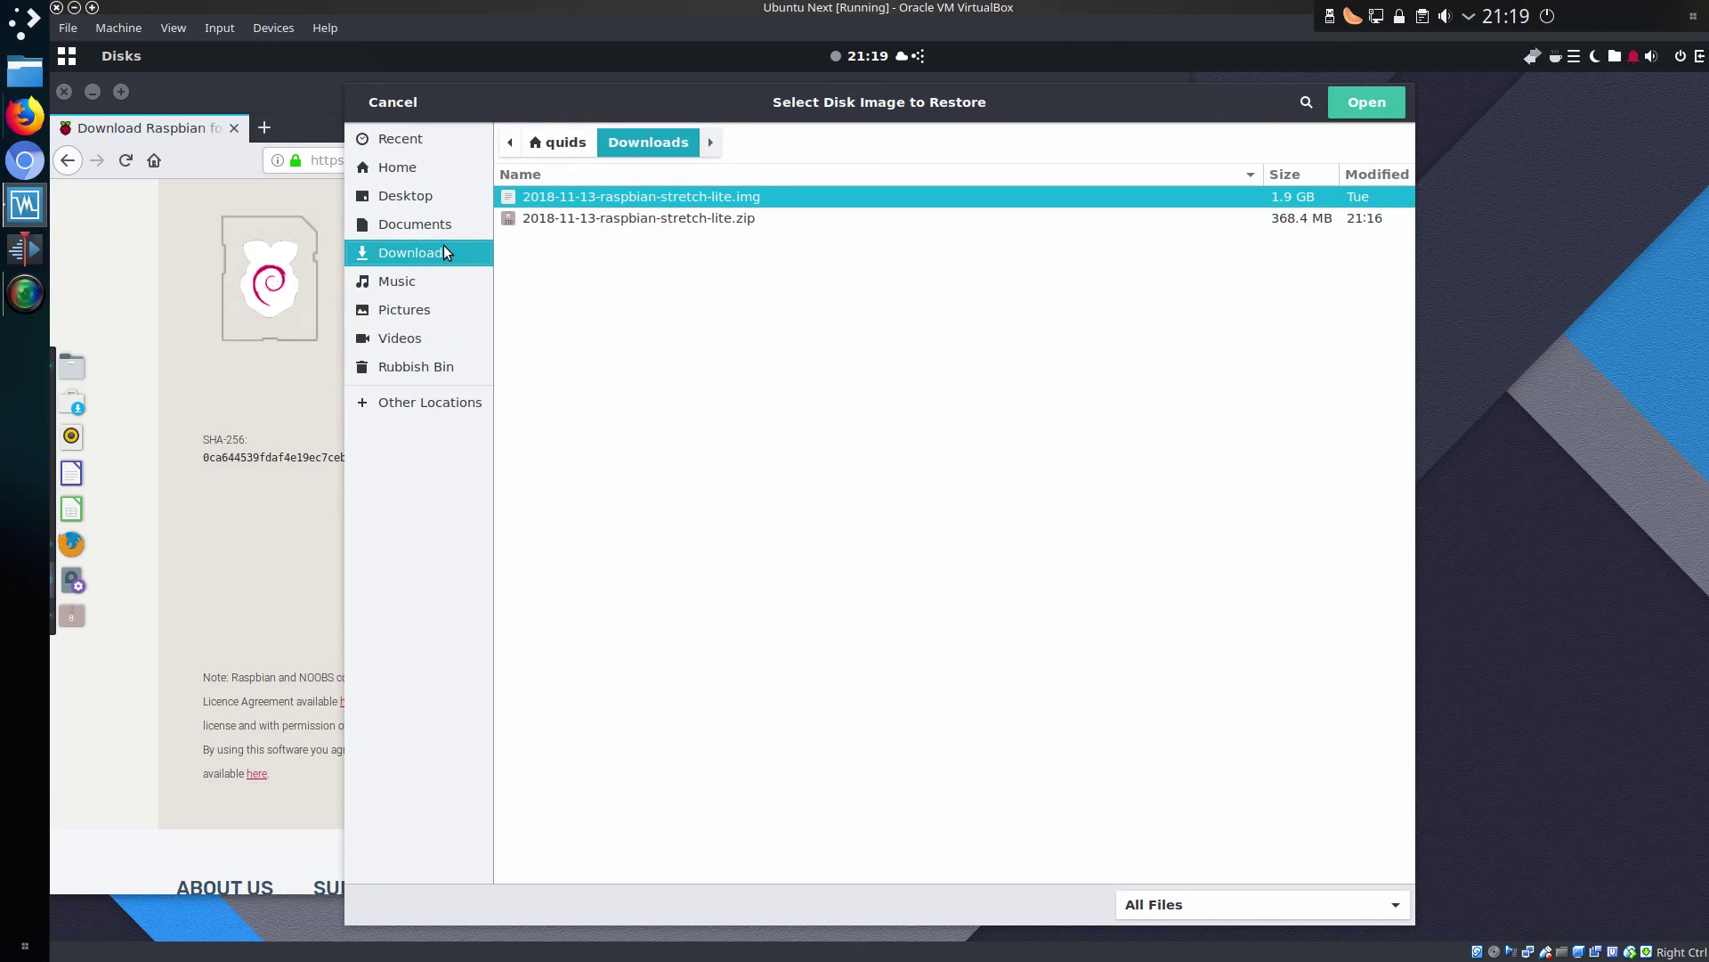
double_click(623, 196)
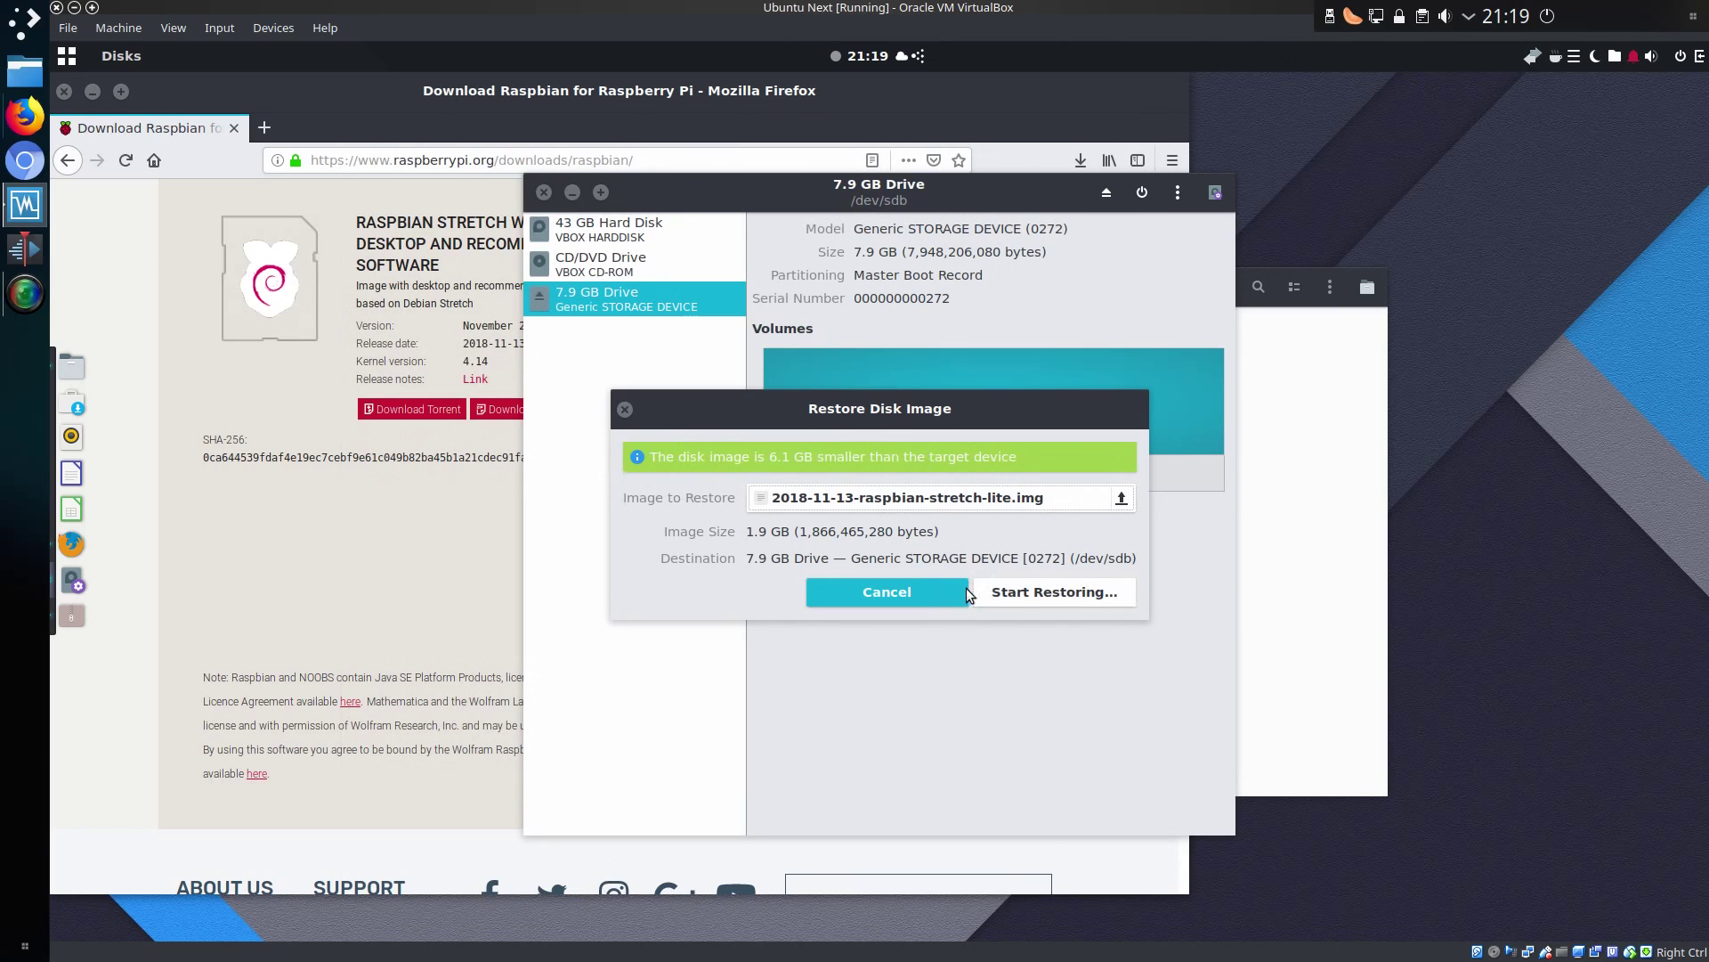
click(1018, 588)
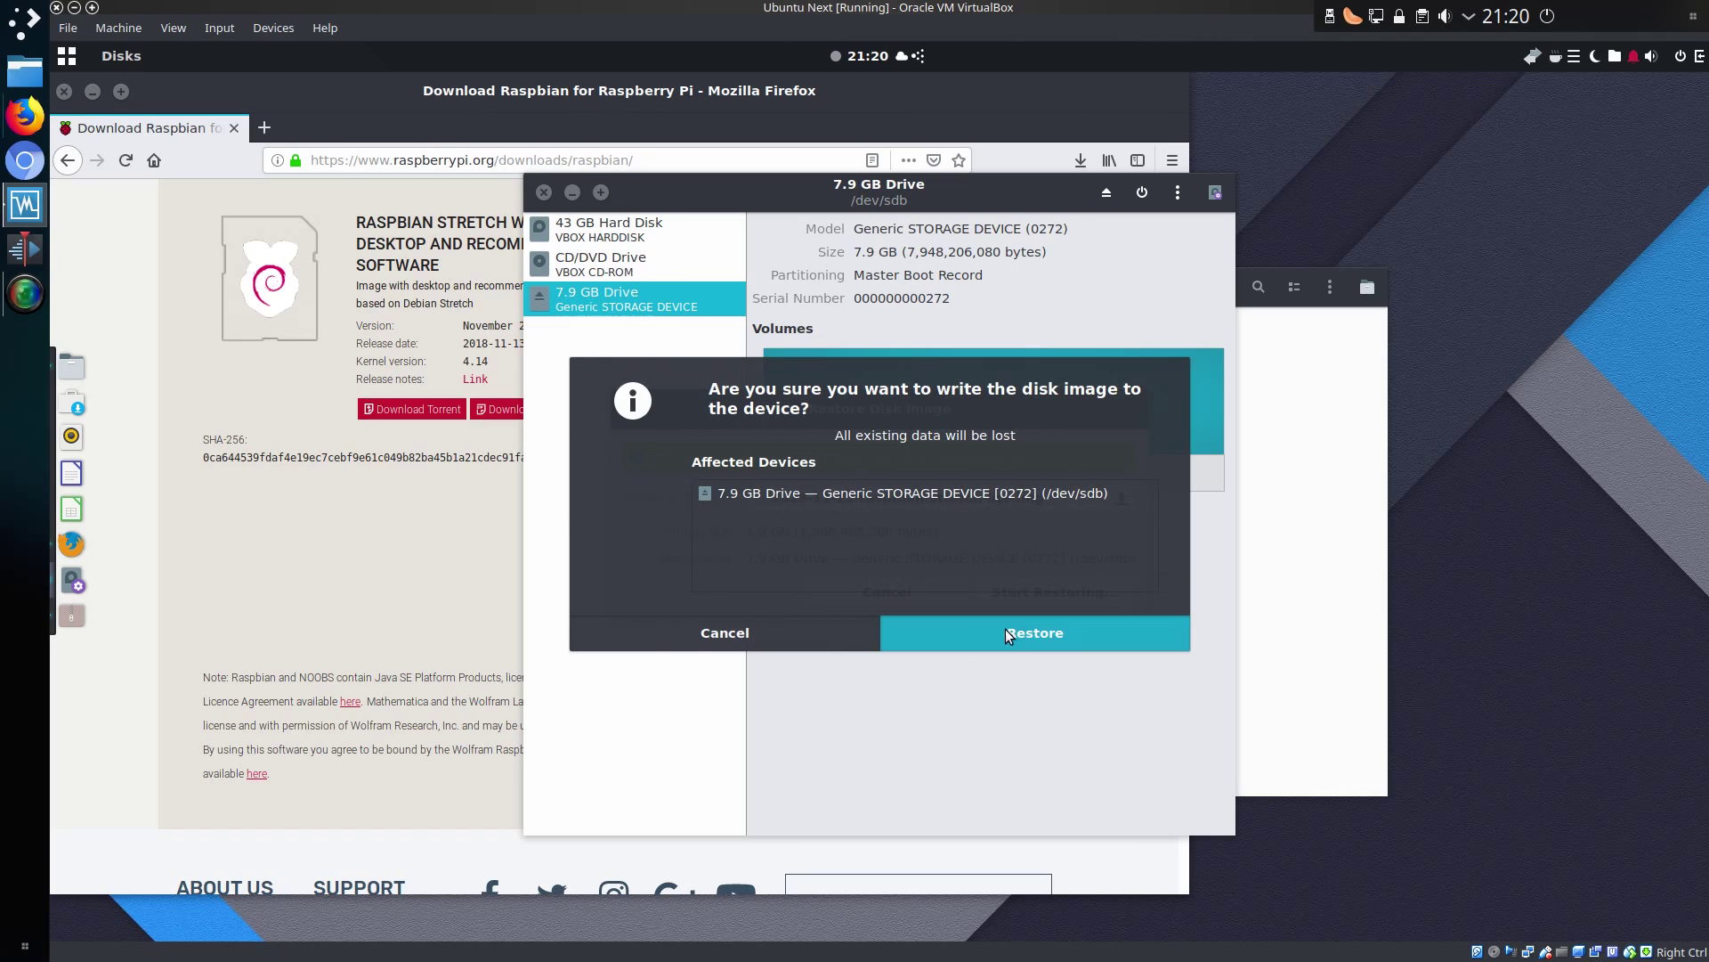
click(1006, 632)
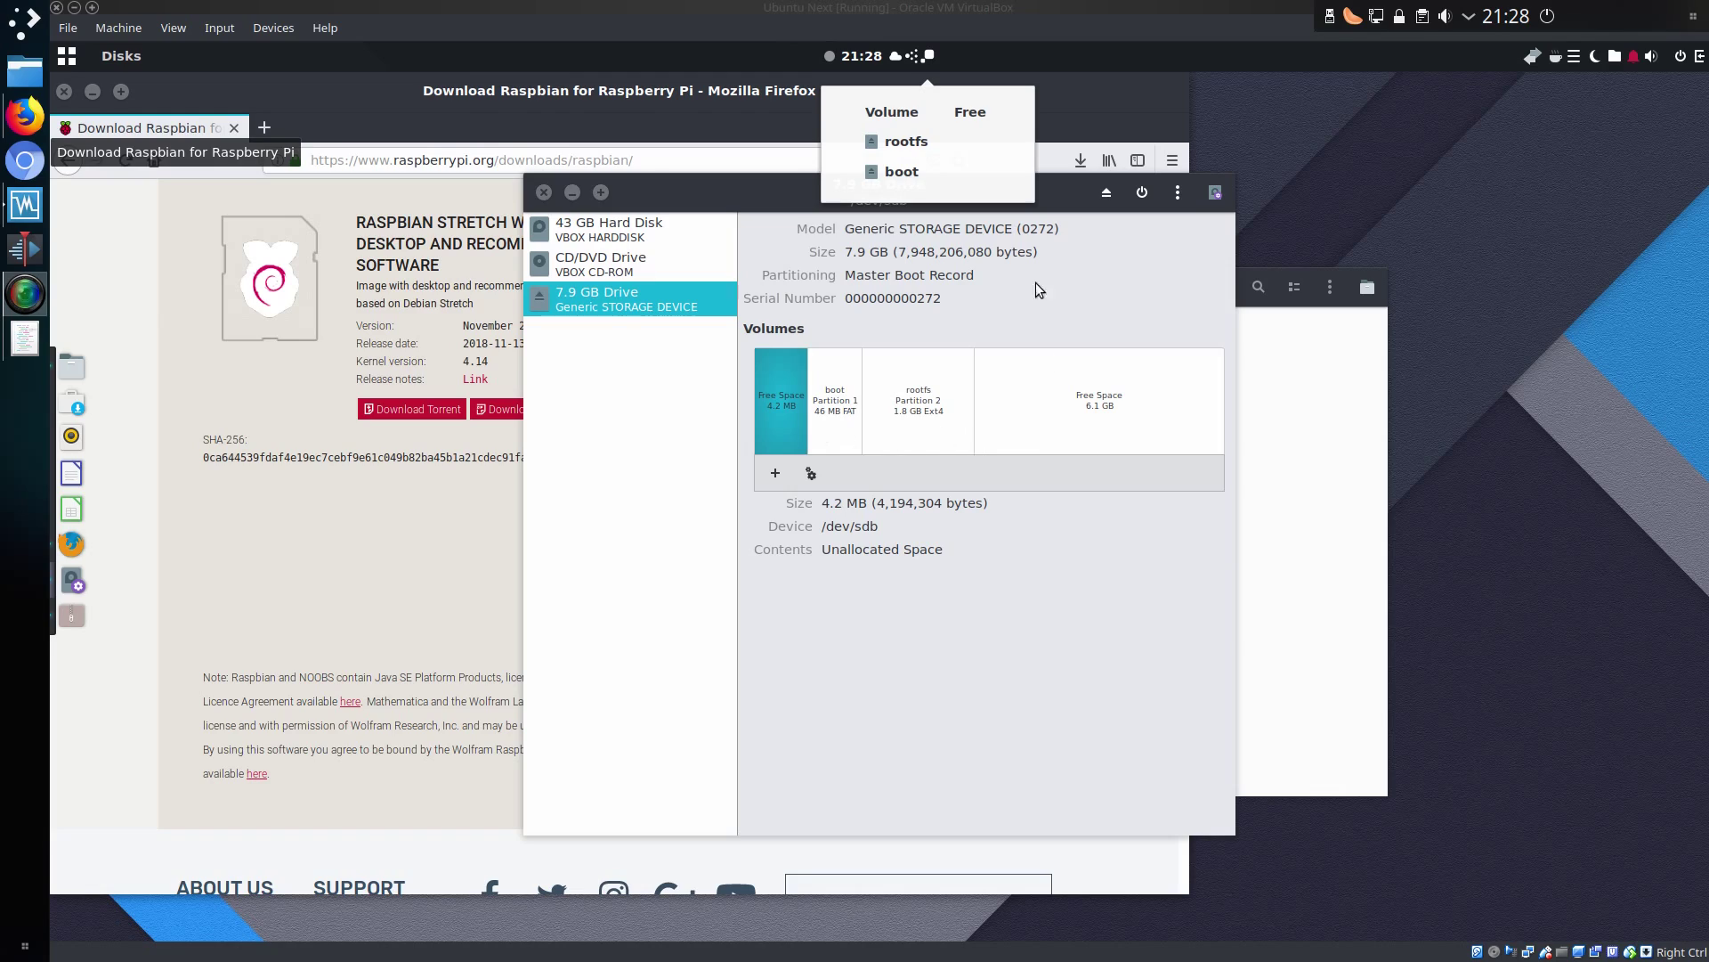
- Dismiss the volume usage popup and close Disks and the file browser
click(1085, 118)
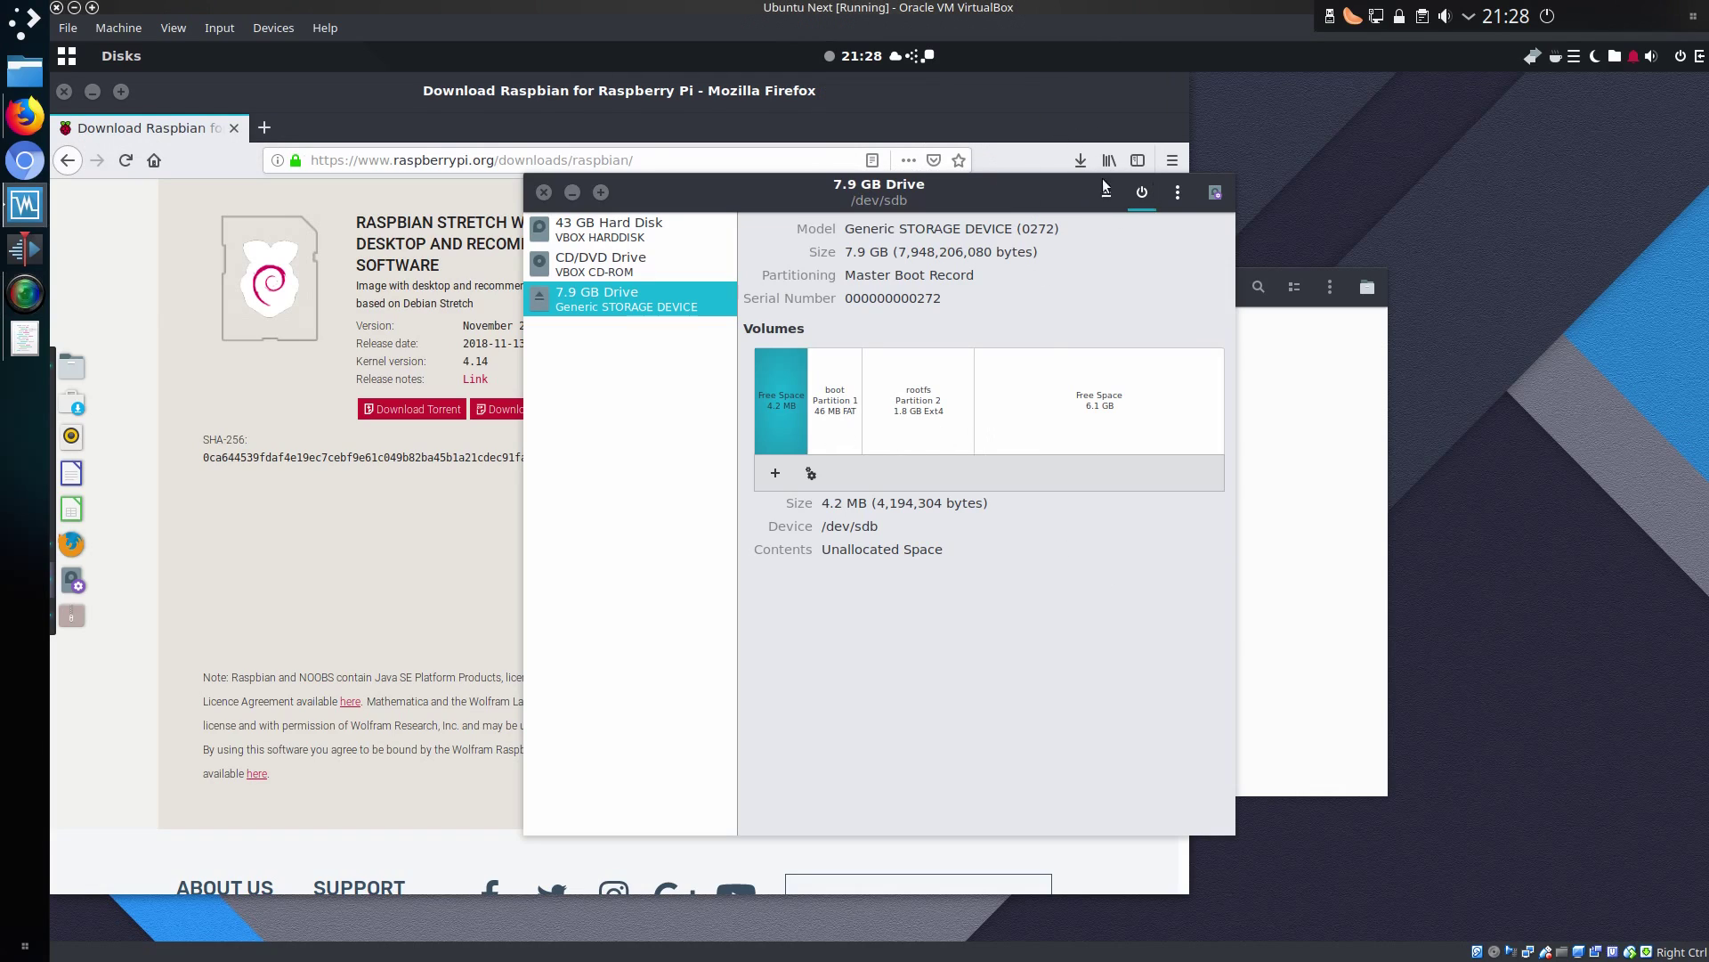
click(544, 193)
click(621, 282)
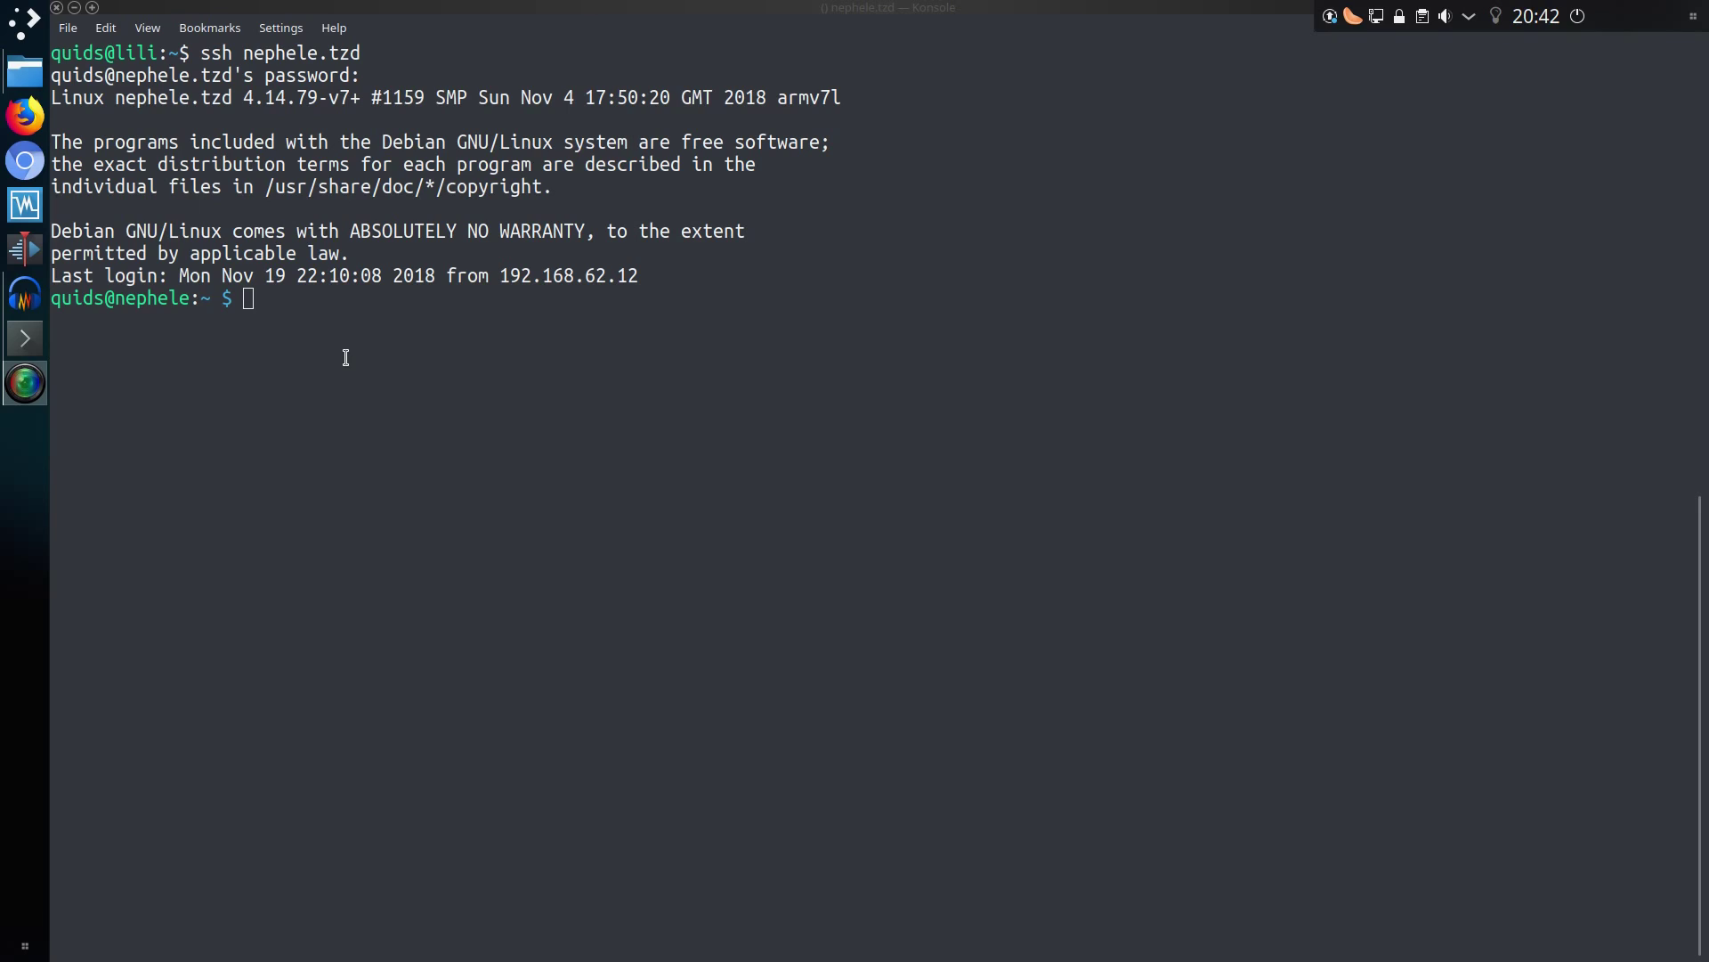
- Launch raspi-config on the Pi with sudo
click(345, 357)
text(raspi)
key(Tab)
key(Tab)
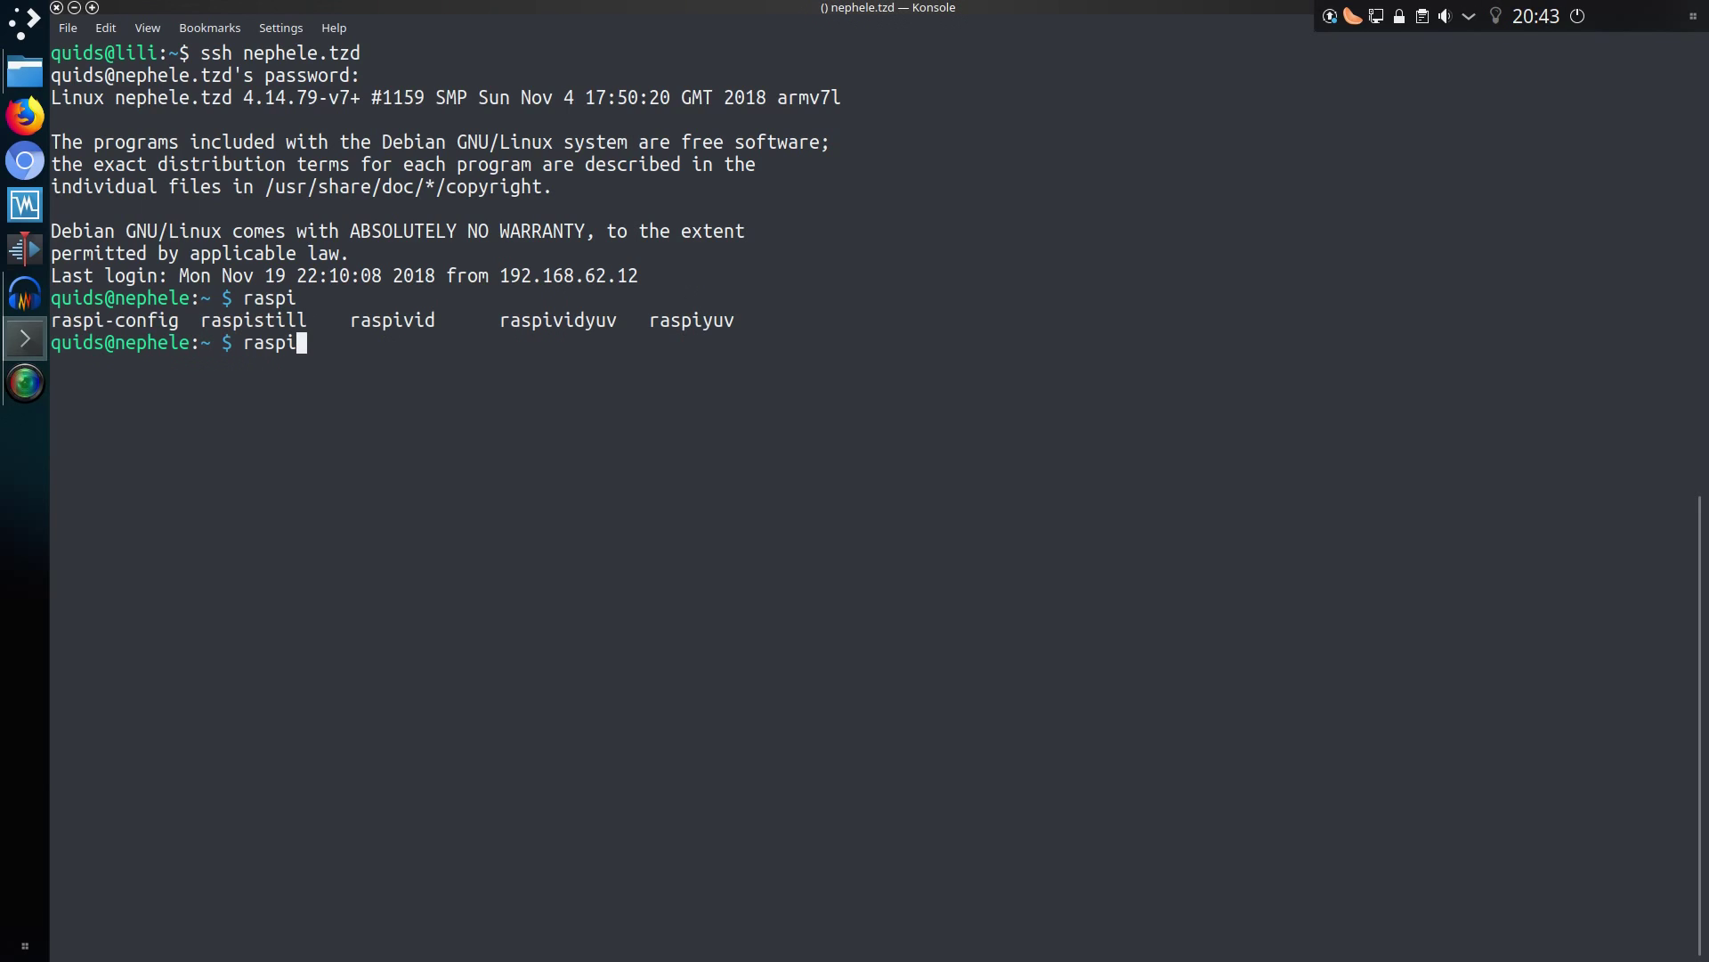
text(-c)
key(Tab)
key(Return)
text(sudo raspi-config)
key(Return)
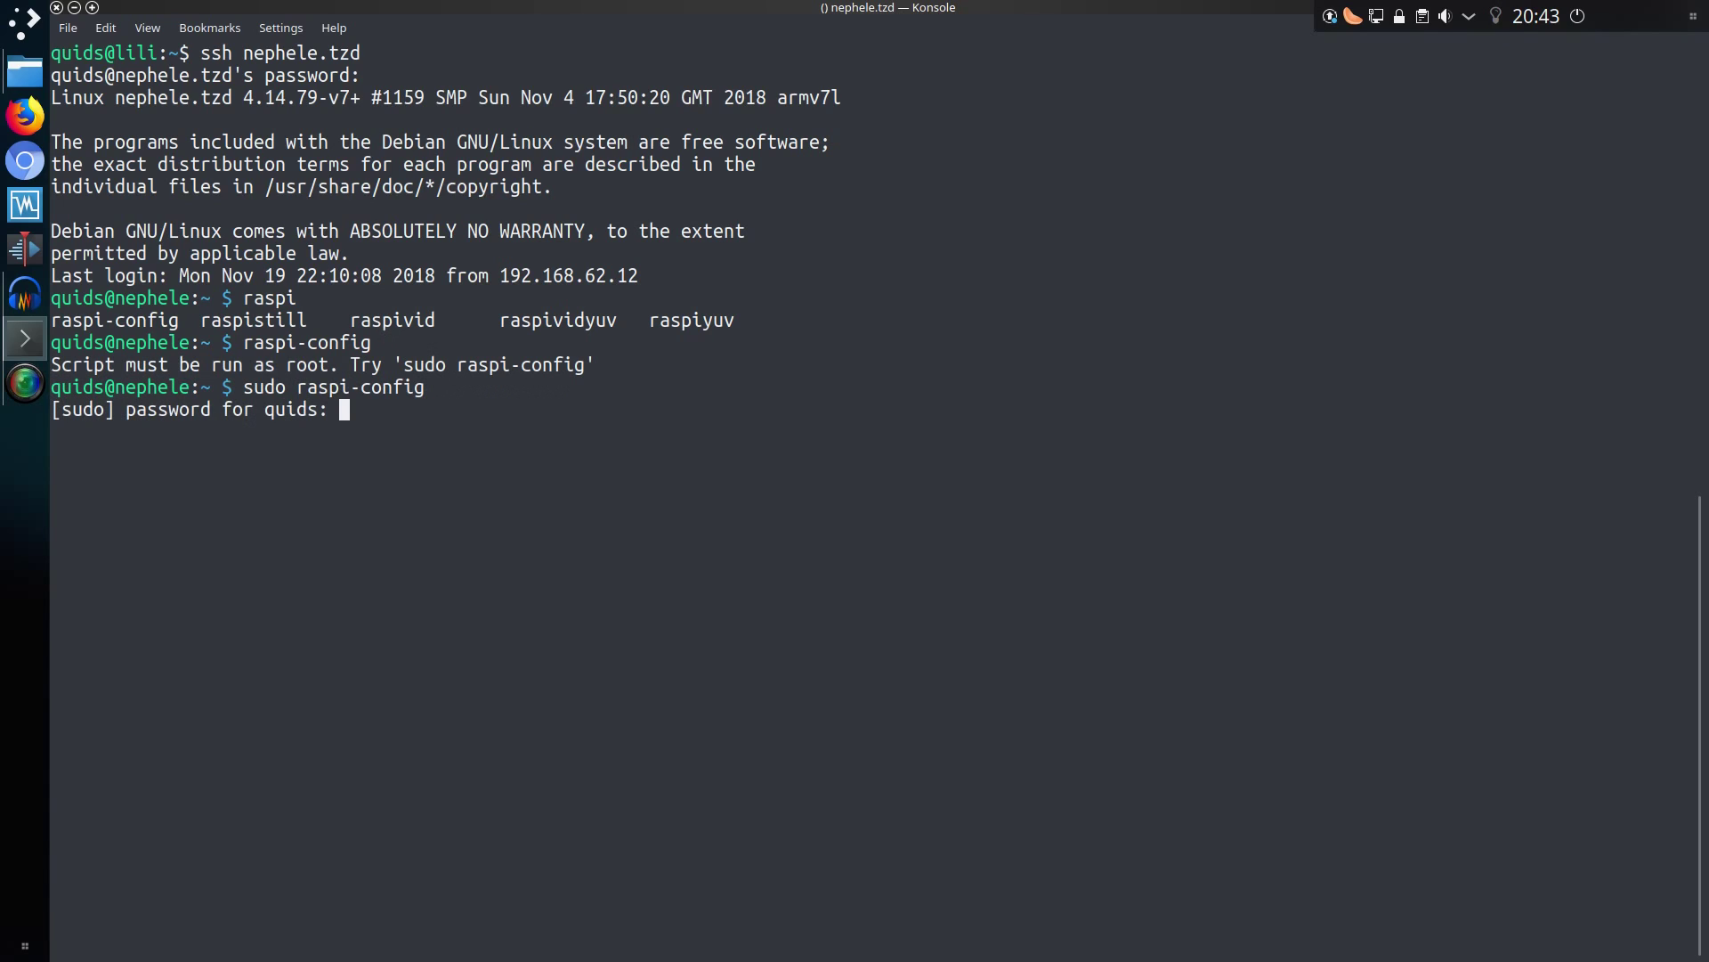
key(Return)
- Enable the SSH server under Interfacing Options > P2 SSH
key(Down)
key(Down)
key(Down)
key(Down)
key(Return)
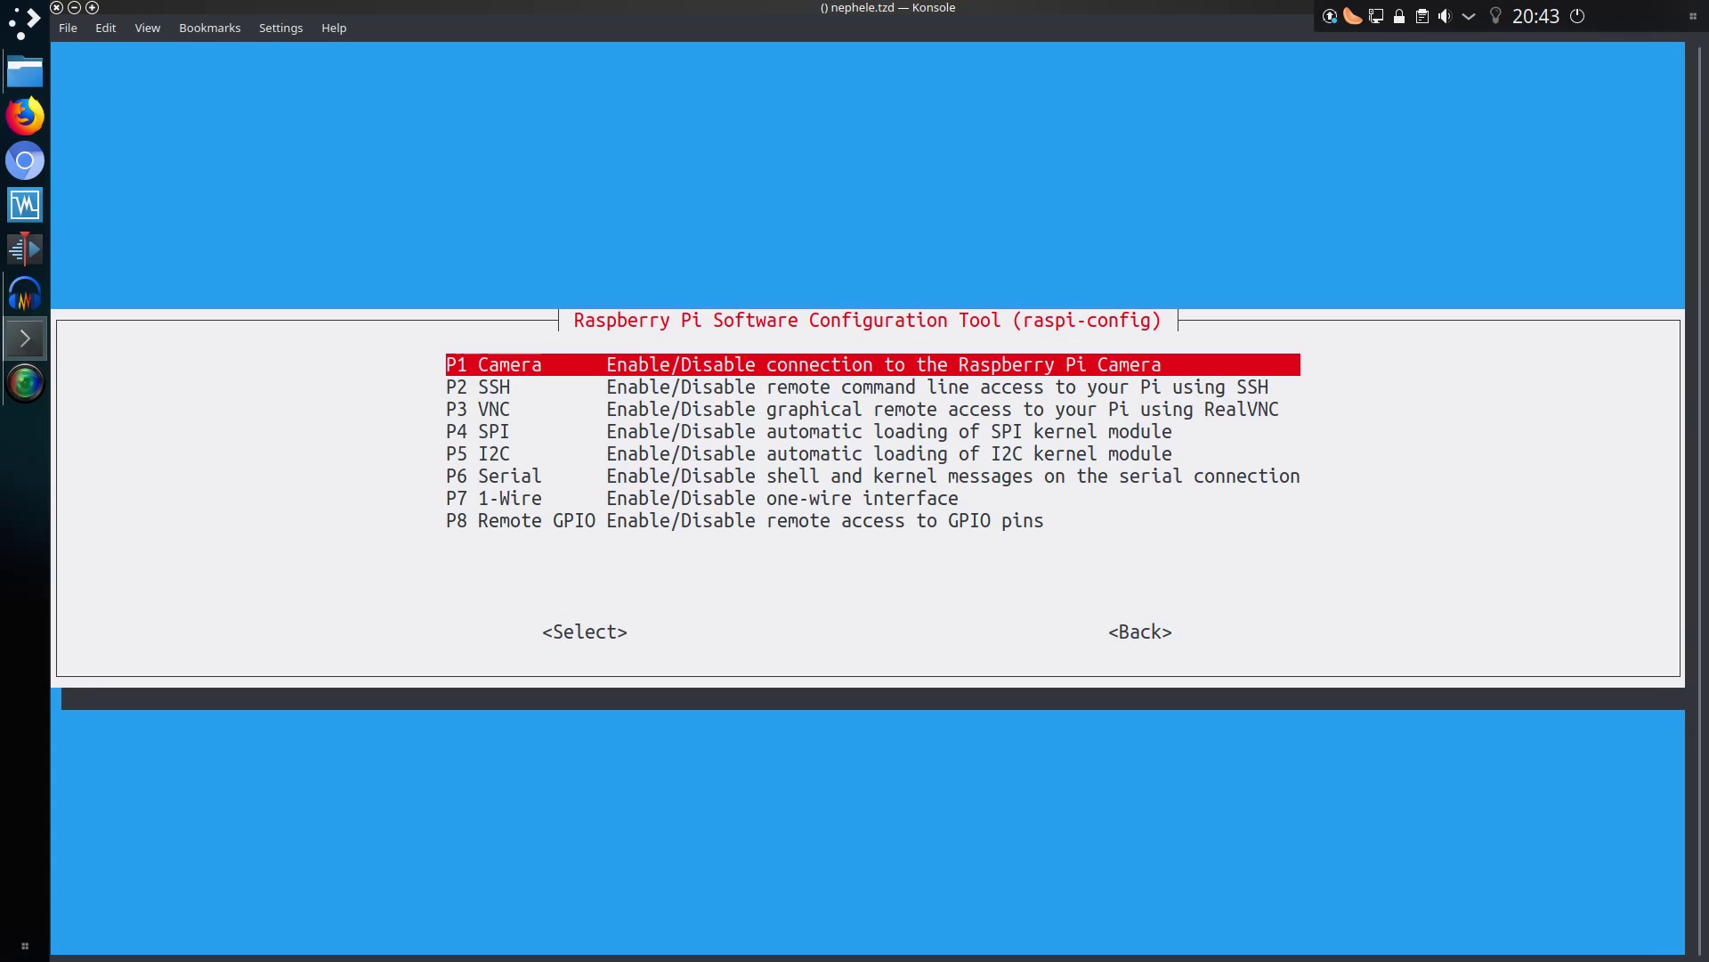
key(Down)
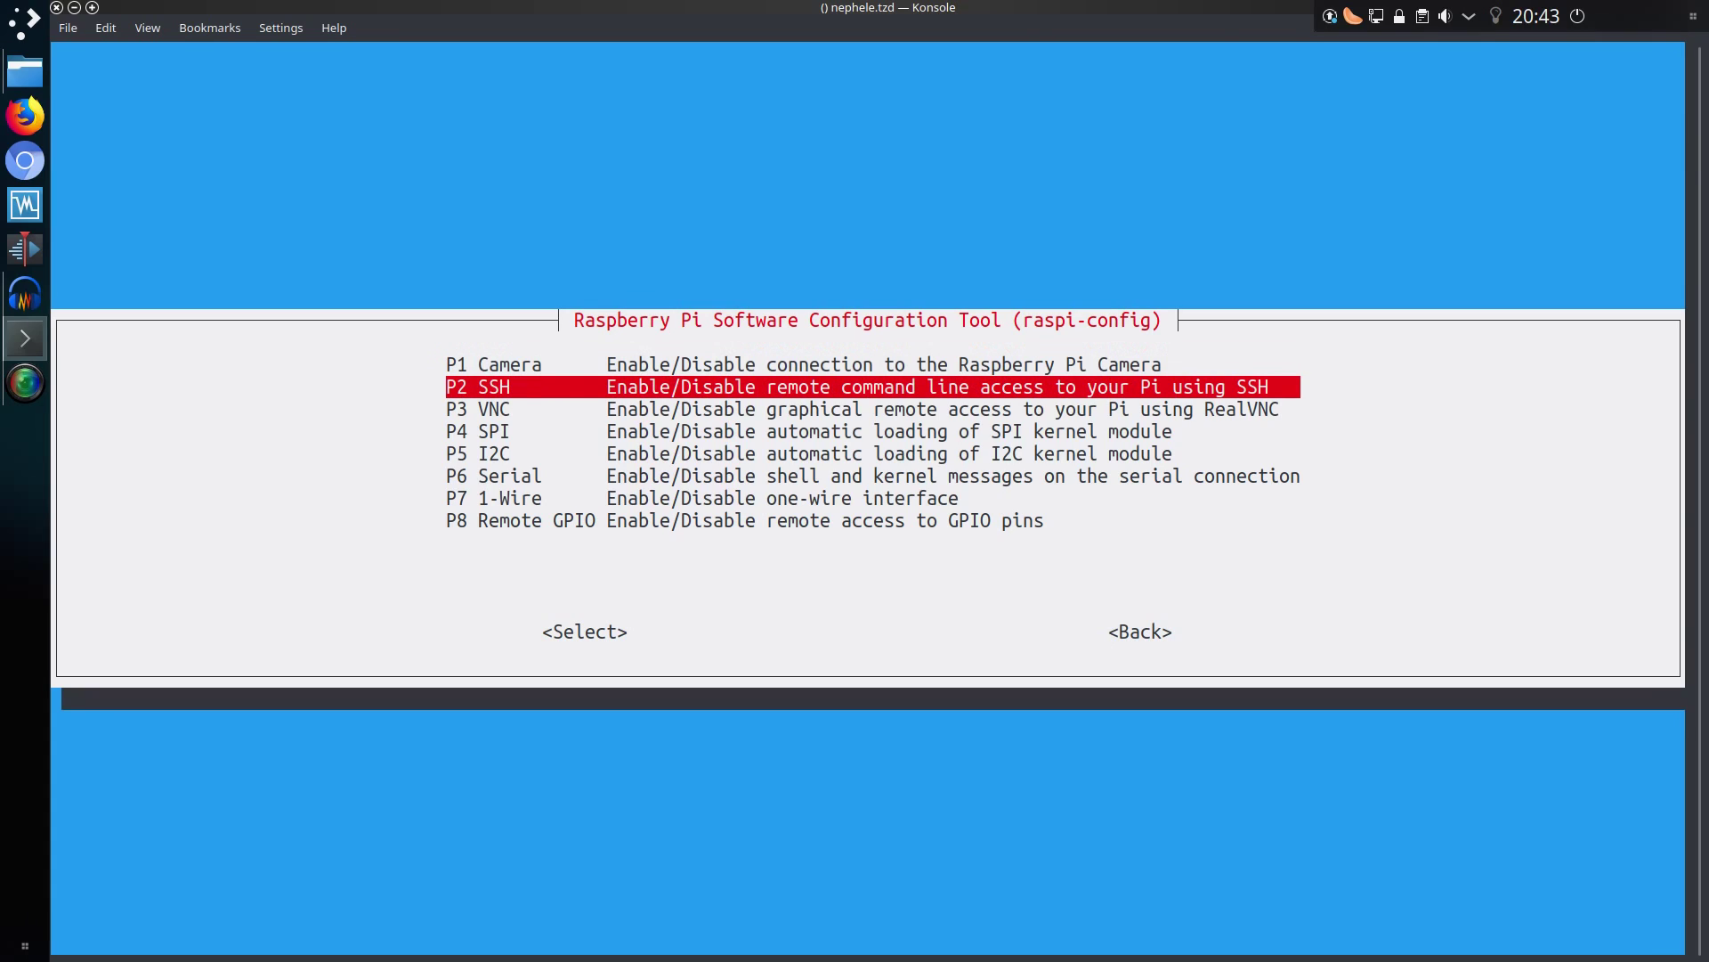
key(Return)
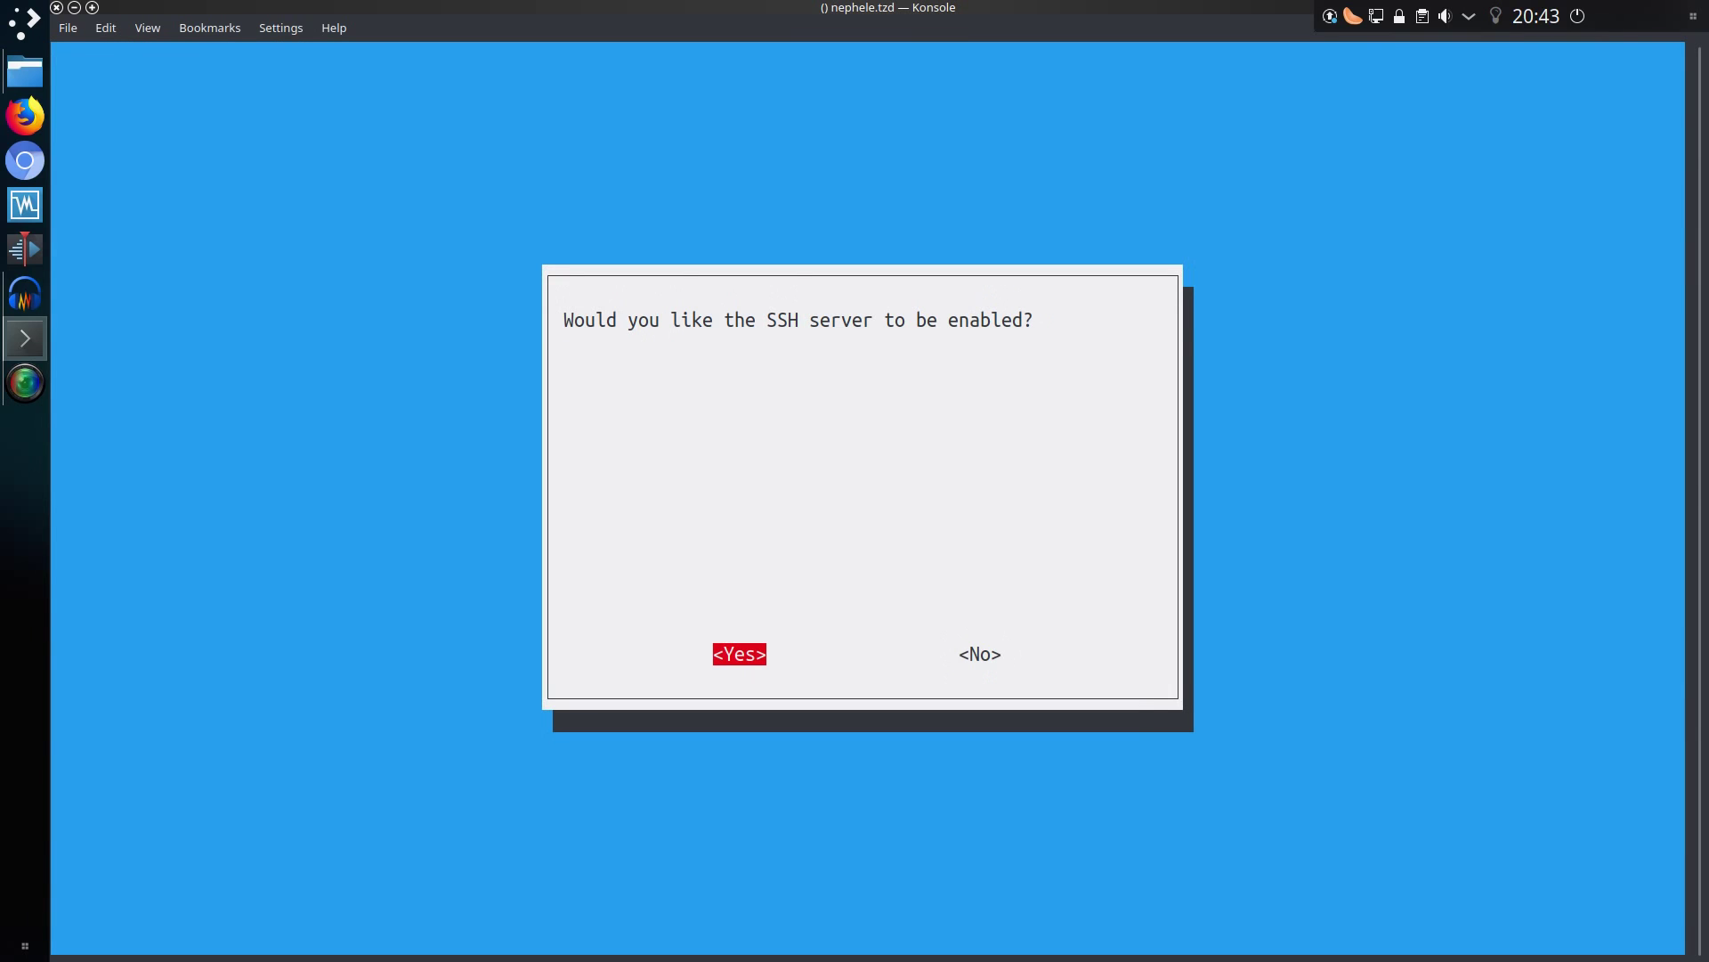
key(Return)
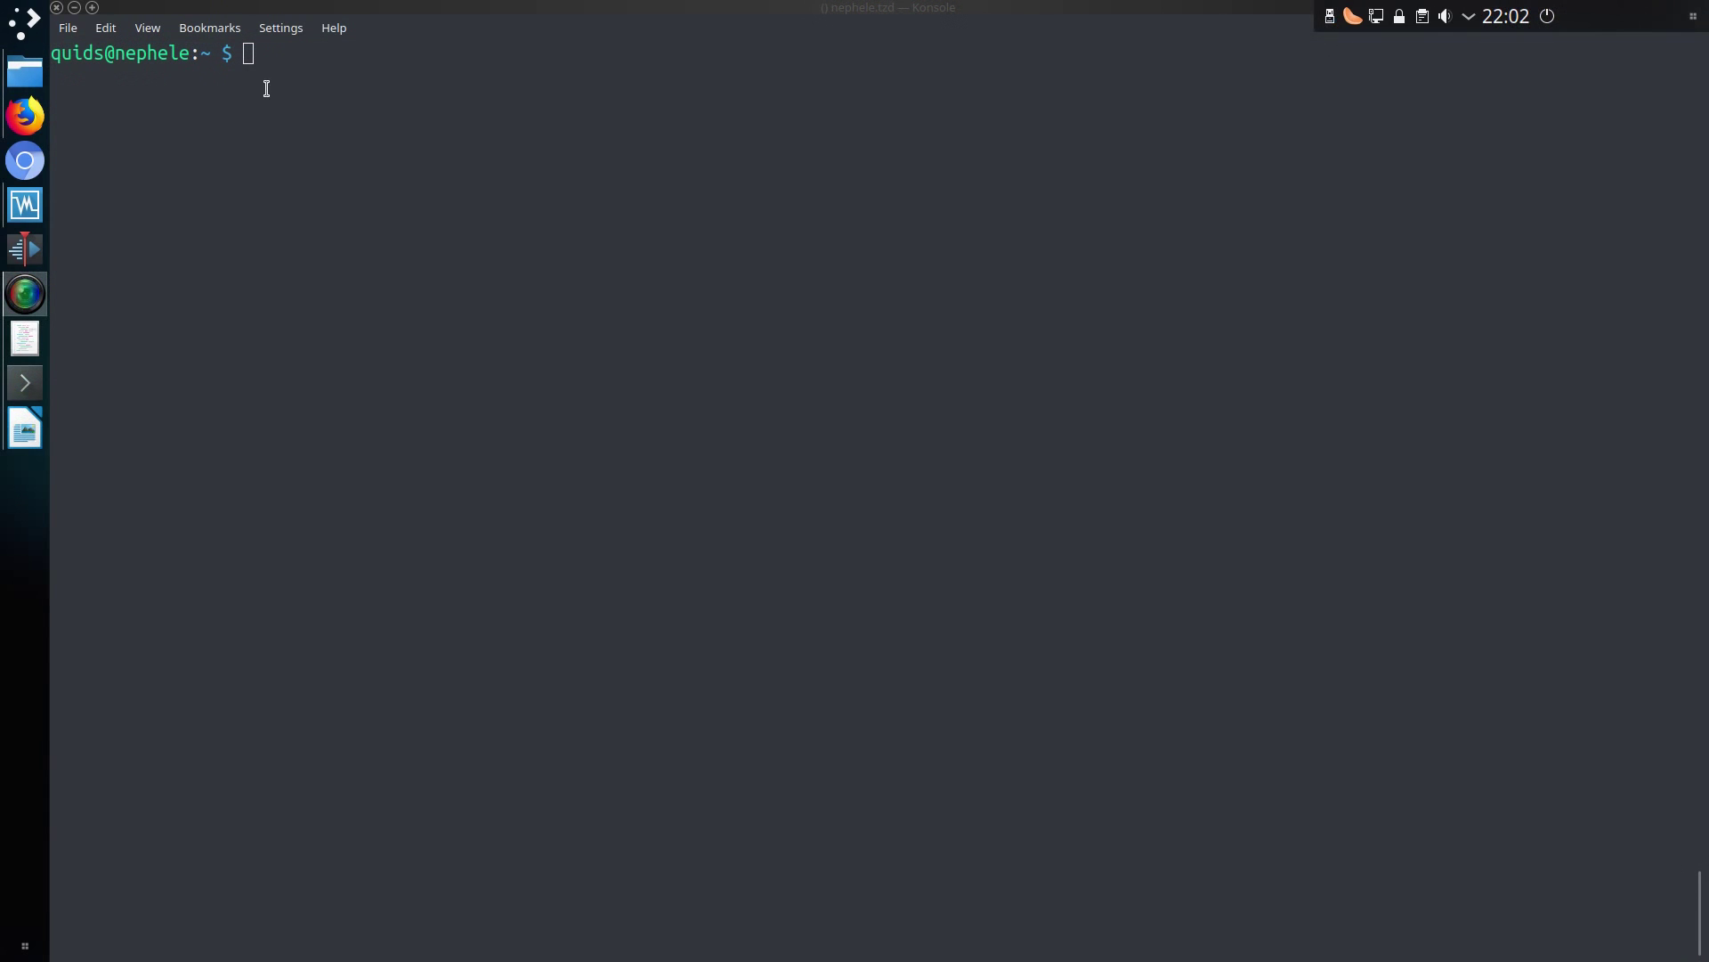
- Install ufw with sudo apt install ufw
text(sudo apt o)
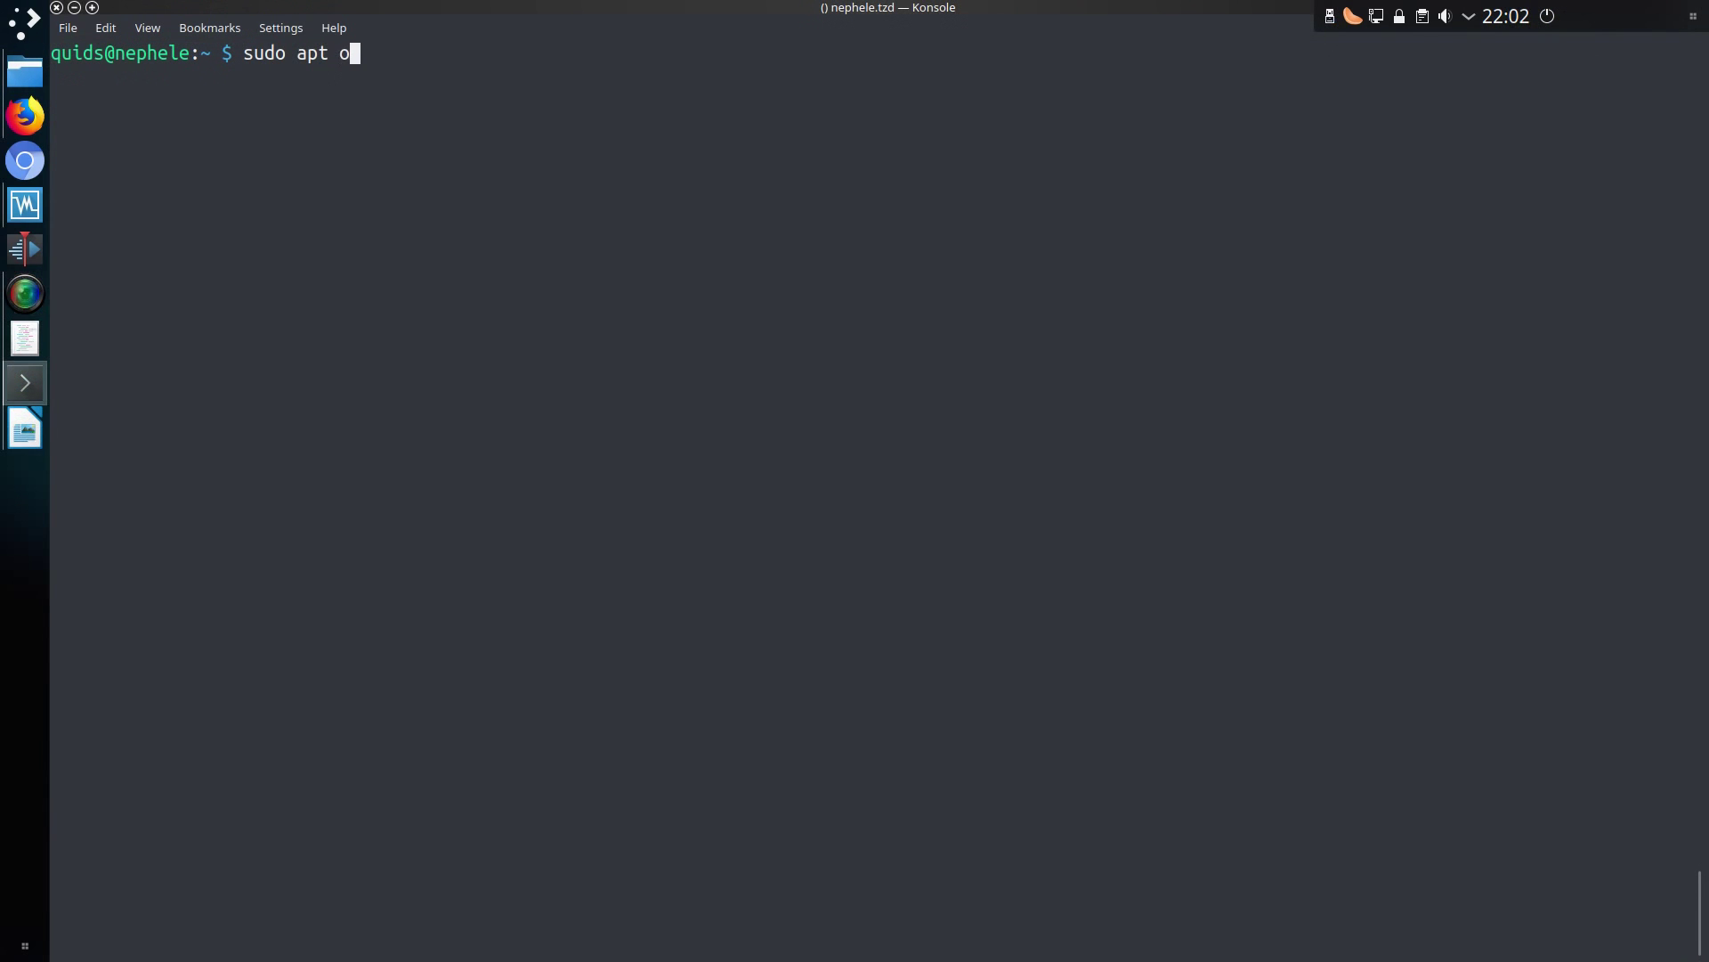
key(BackSpace)
text(install ufw)
key(Return)
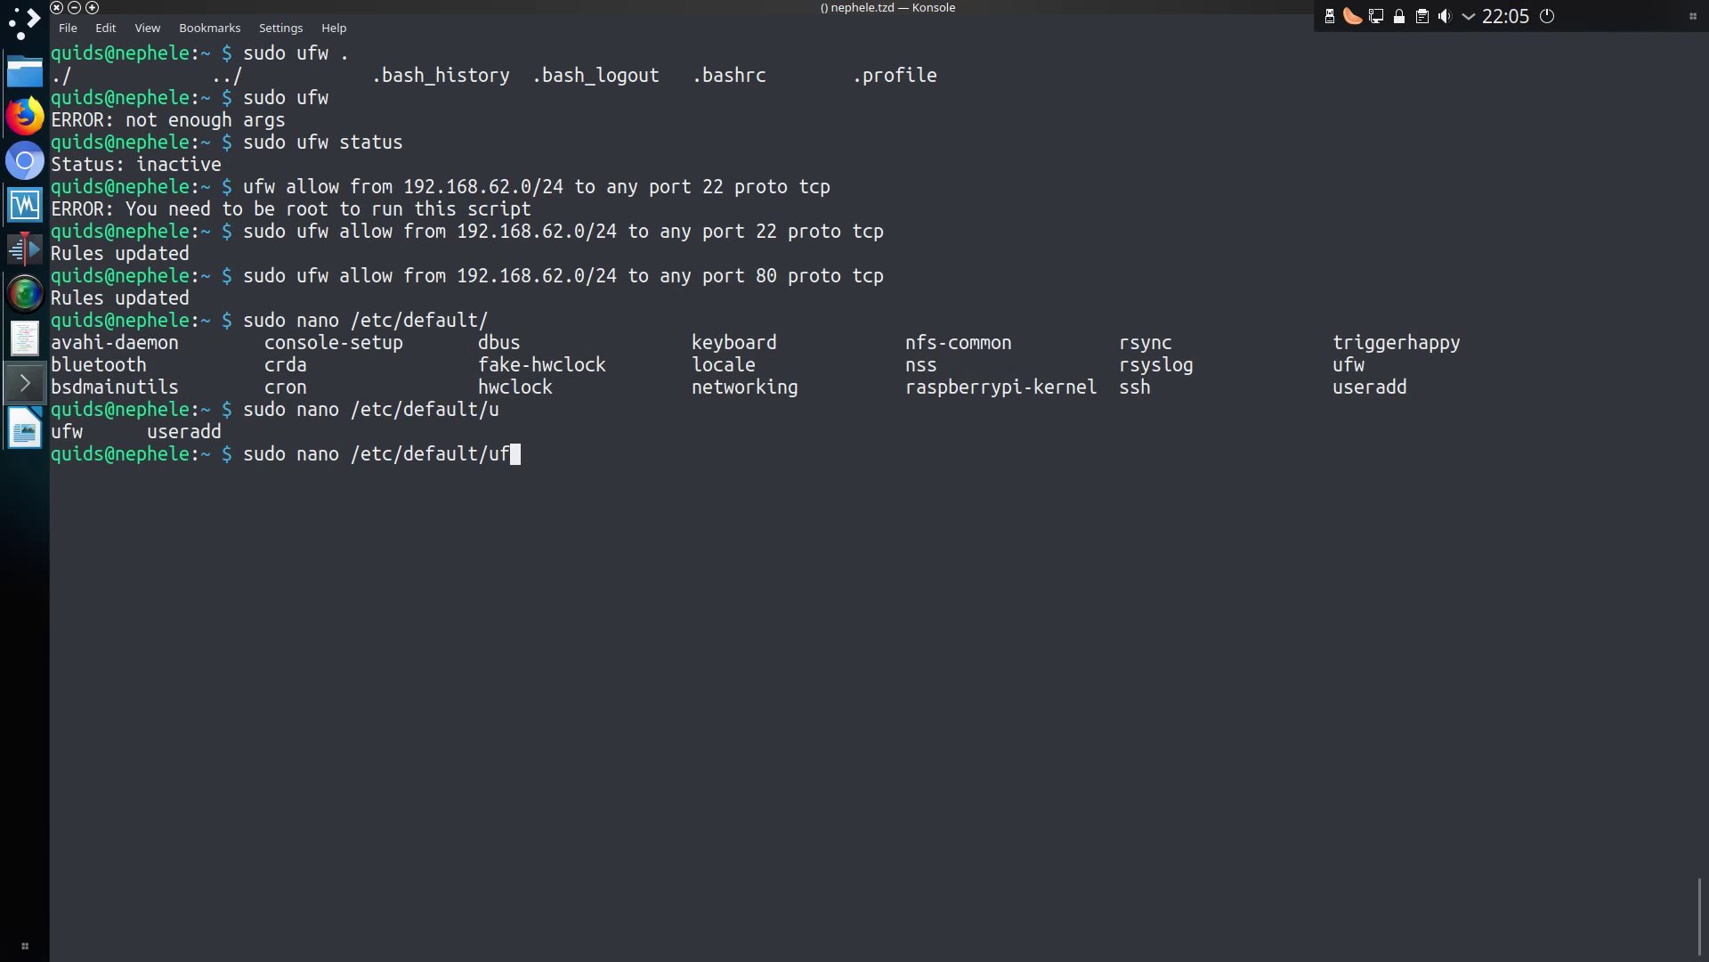
- Review the default policies in /etc/default/ufw in nano
key(Tab)
key(Return)
key(Down)
key(Down)
key(Down)
key(Down)
key(Down)
key(Down)
key(Down)
key(Down)
key(Down)
key(Down)
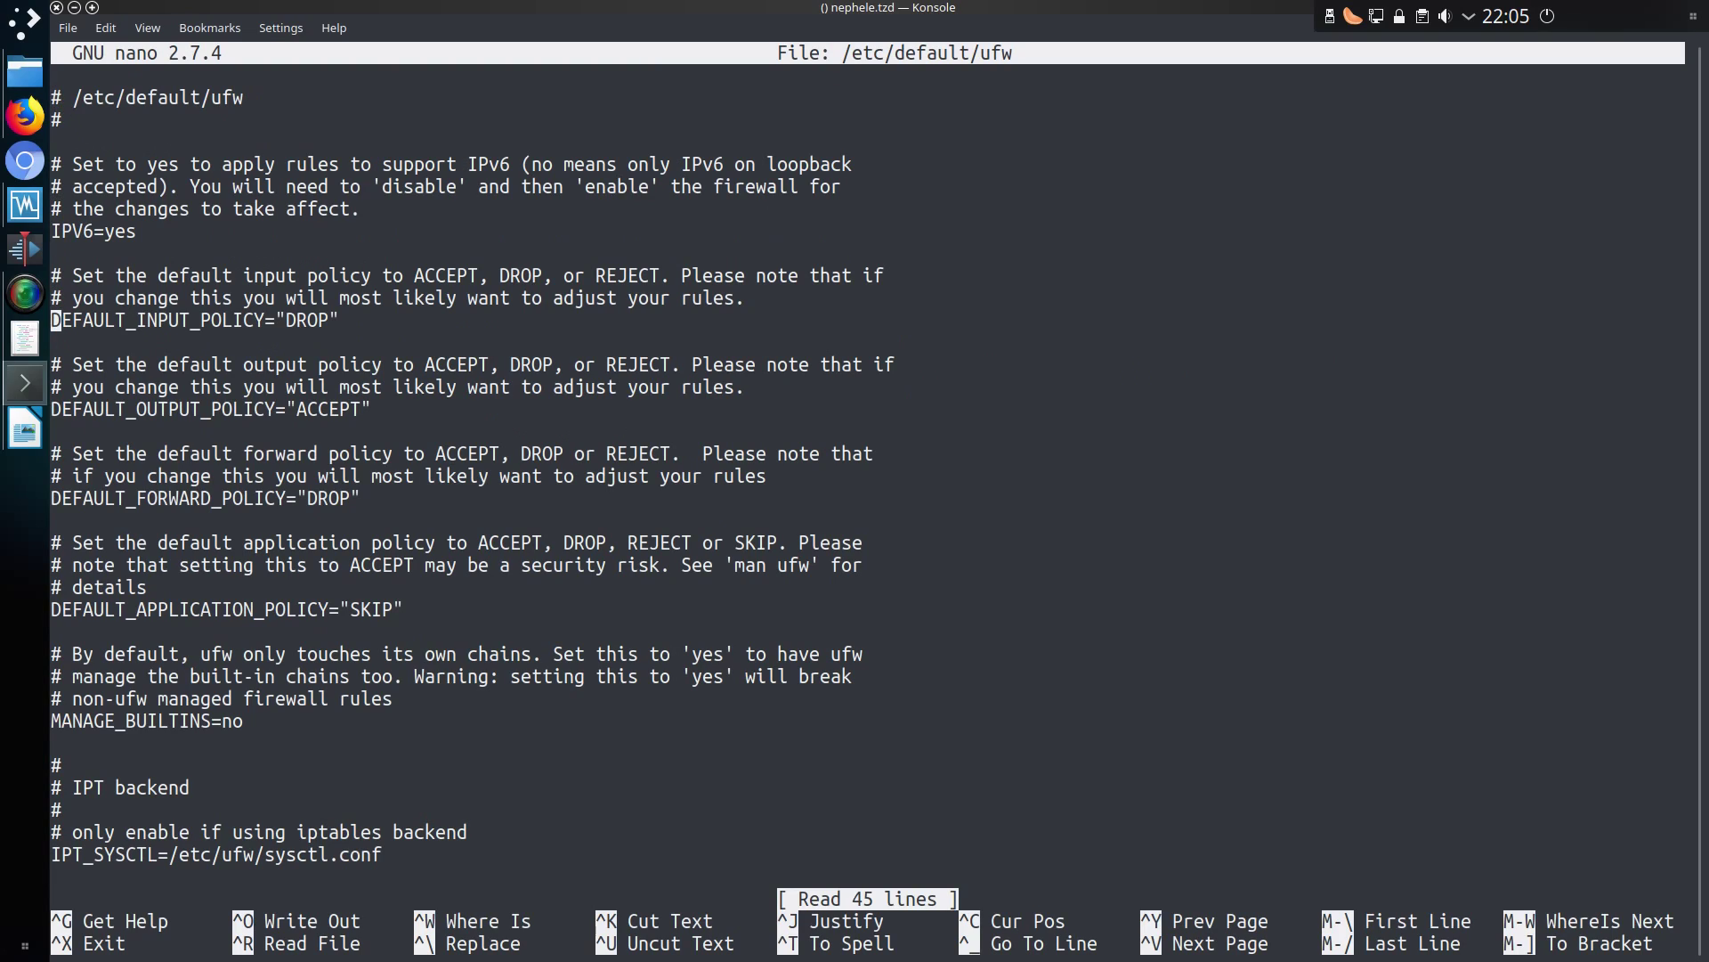
key(Down)
key(Down)
key(Down)
key(Down)
key(Down)
key(Down)
key(Down)
key(Down)
key(Down)
key(Down)
key(Down)
key(Down)
key(Down)
key(Down)
key(Down)
key(Down)
key(Down)
key(Down)
key(Down)
key(Down)
key(Down)
key(Down)
key(Down)
key(Down)
key(Down)
key(Down)
key(Down)
key(Down)
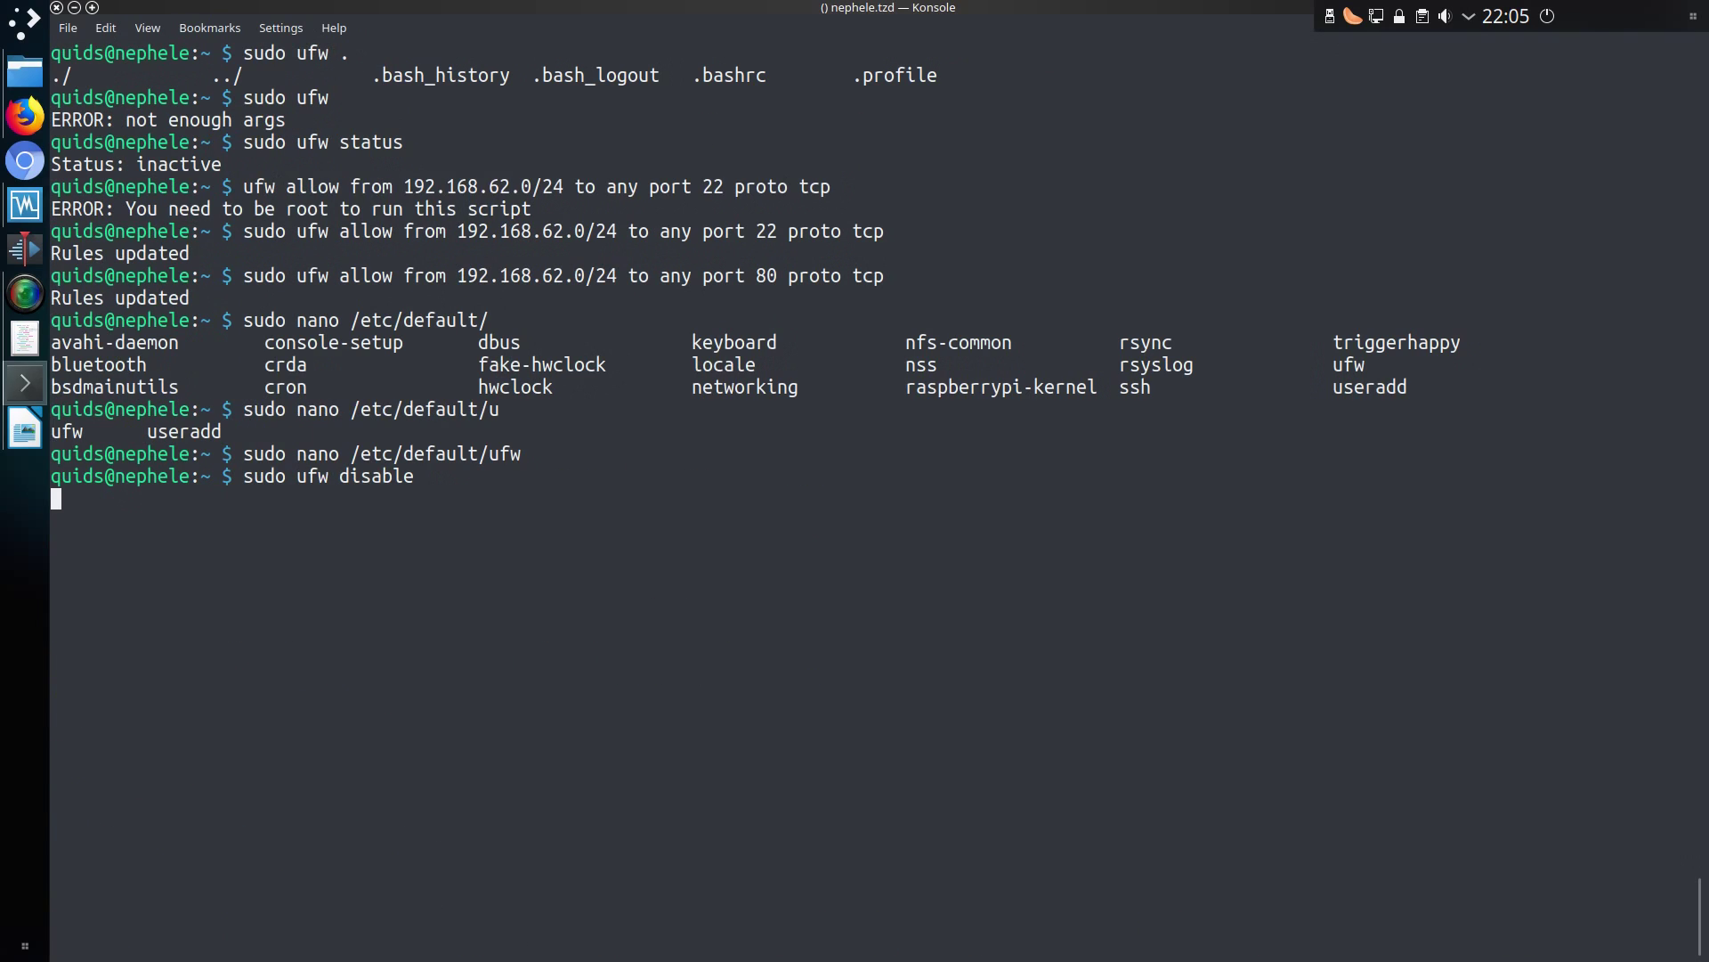
- Disable and then re-enable the ufw firewall
key(Up)
key(BackSpace)
key(BackSpace)
key(BackSpace)
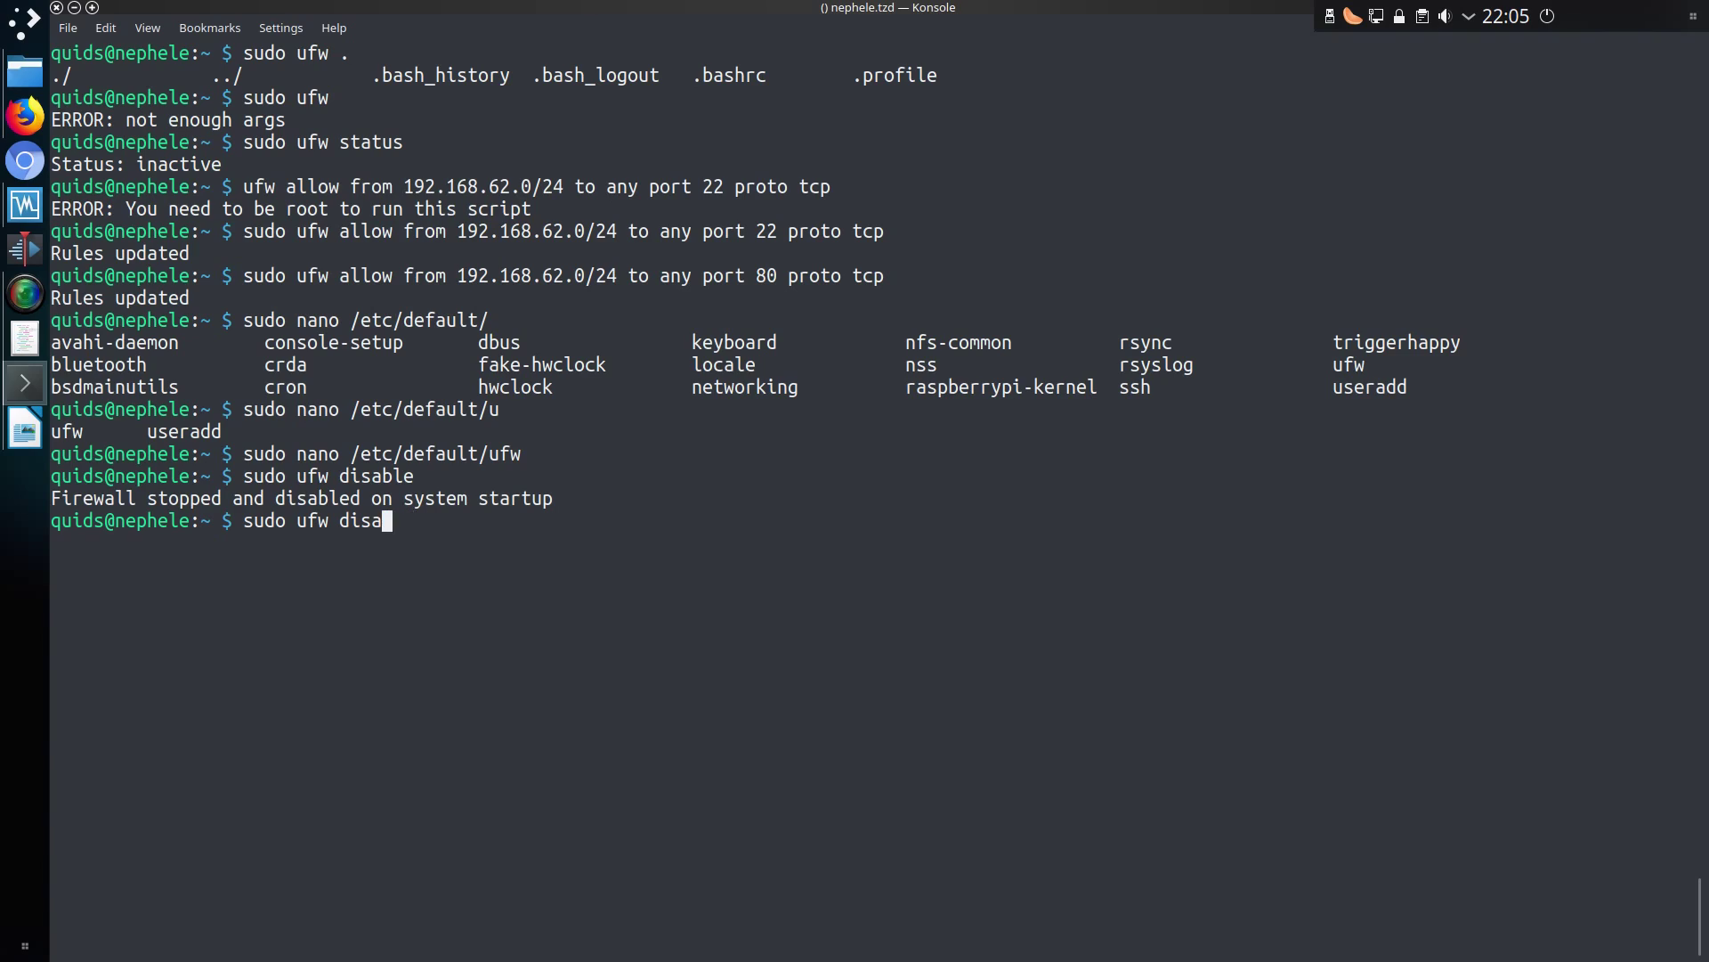
key(BackSpace)
key(BackSpace)
key(BackSpace)
key(BackSpace)
text(enable)
key(Return)
- Confirm enabling the firewall despite the SSH disruption warning and clear the screen
text(y)
key(Return)
key(ctrl+l)
- Install snapd with apt and start the nextcloud snap installation
text(sudo apt instal)
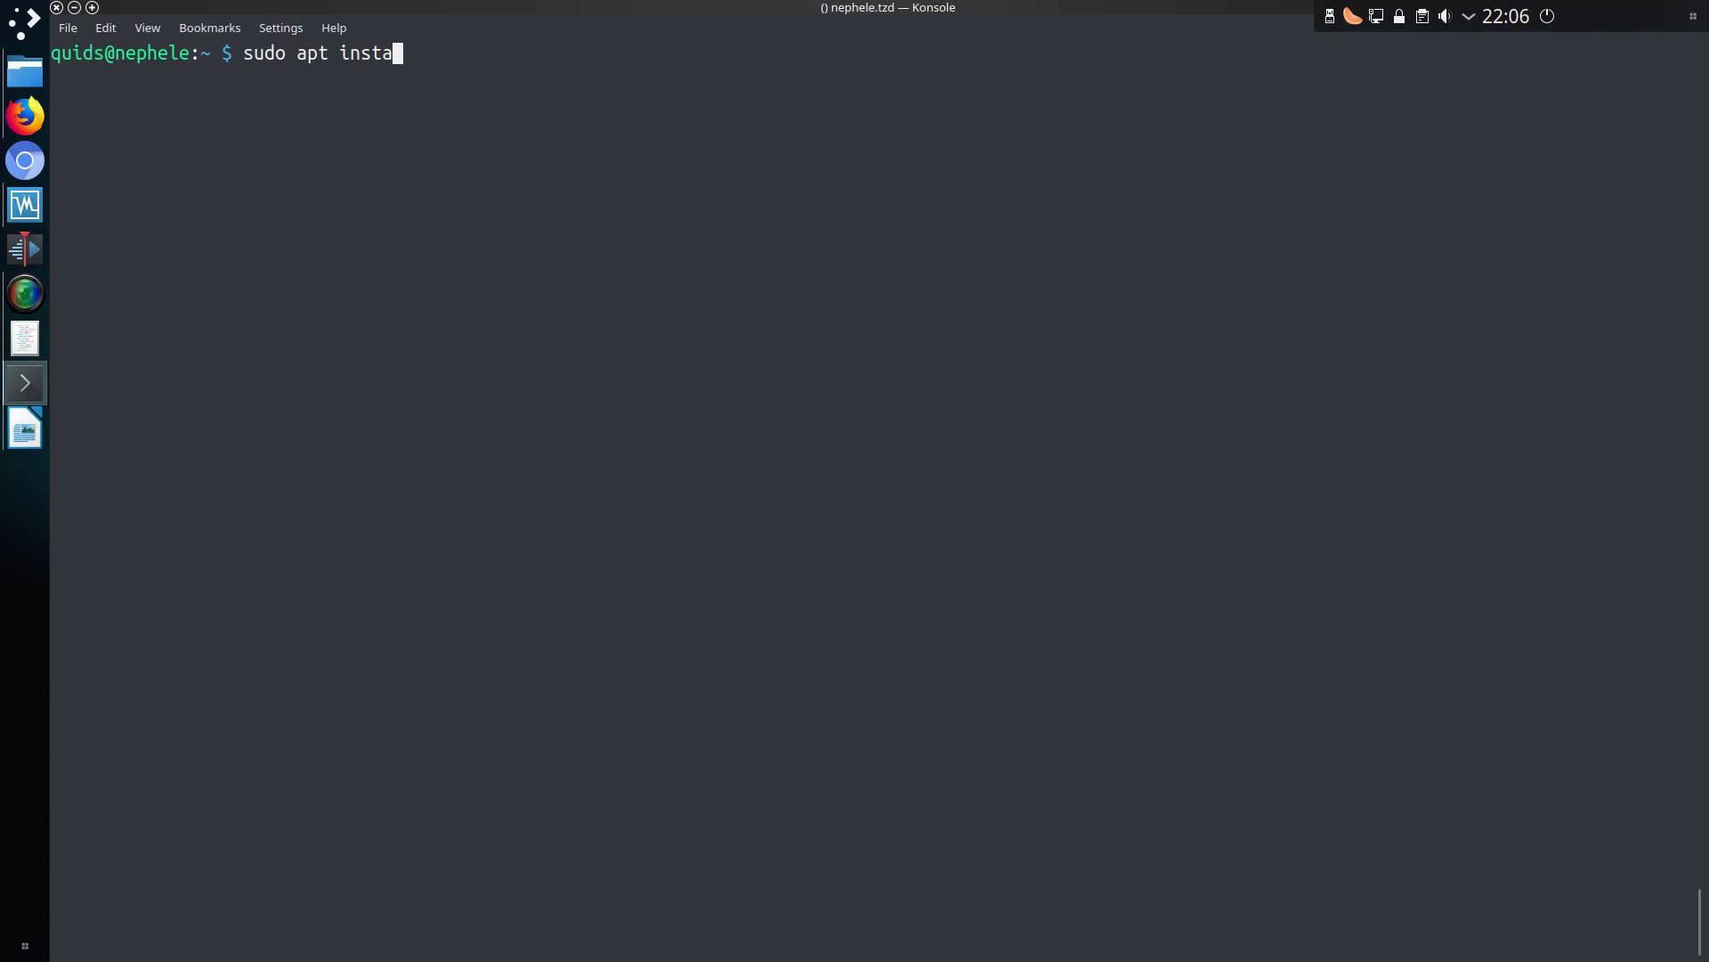
text(l snapd)
key(Return)
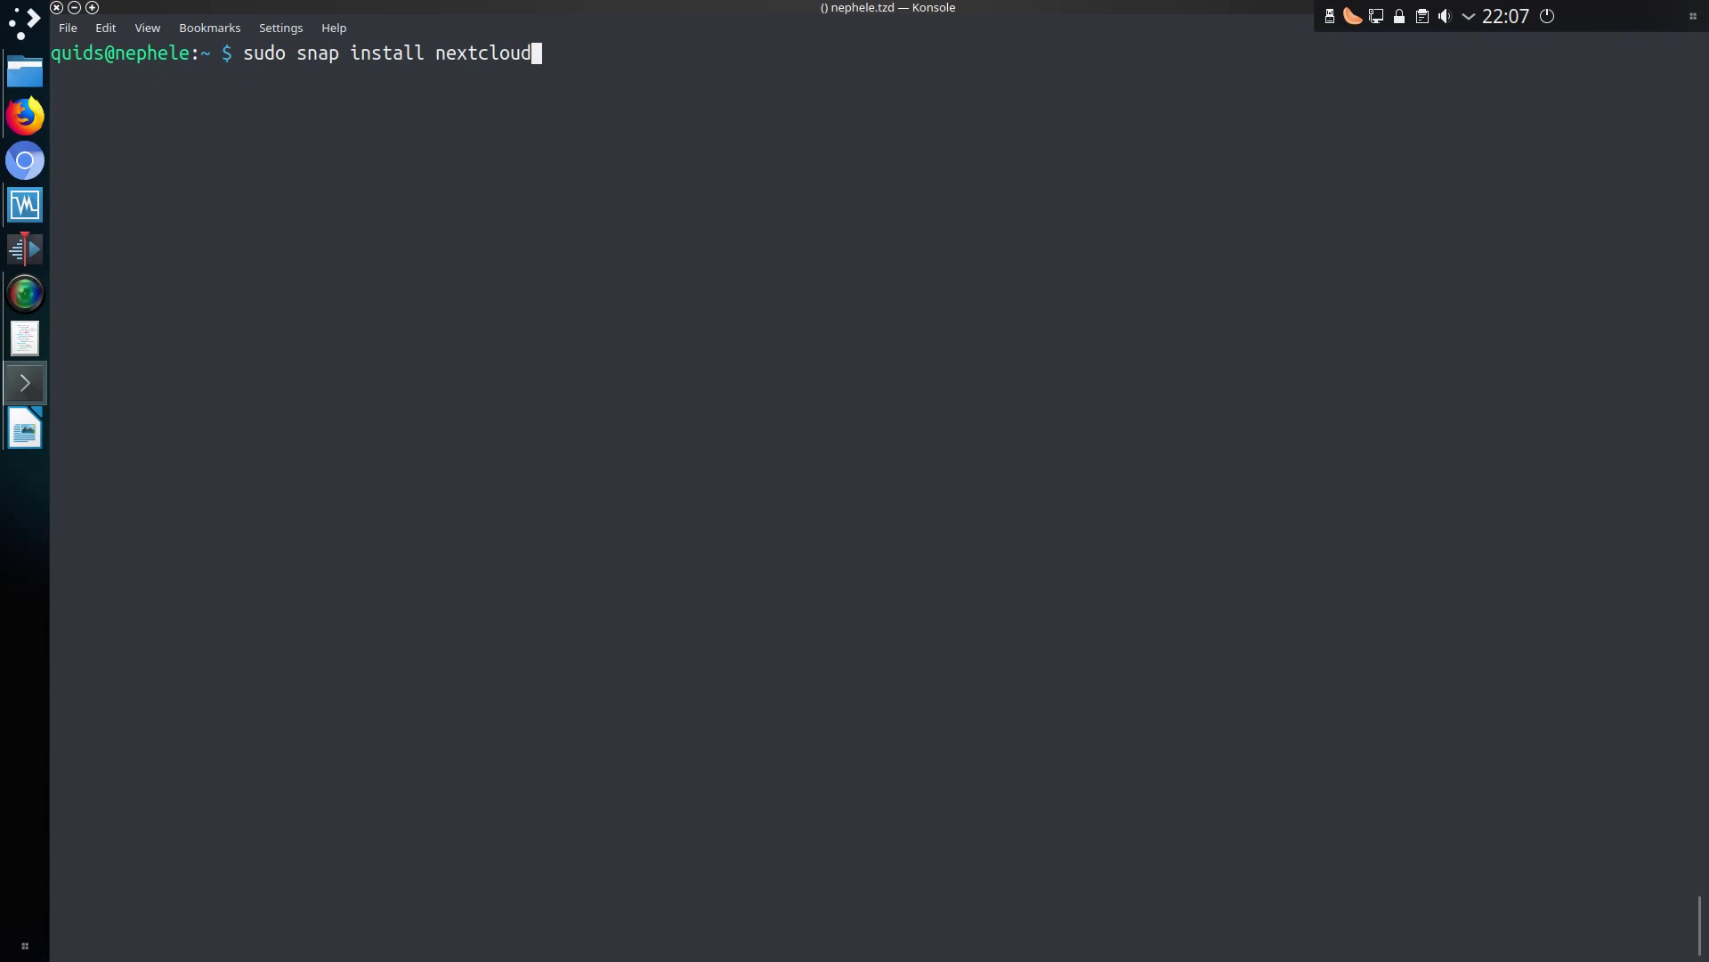
key(Return)
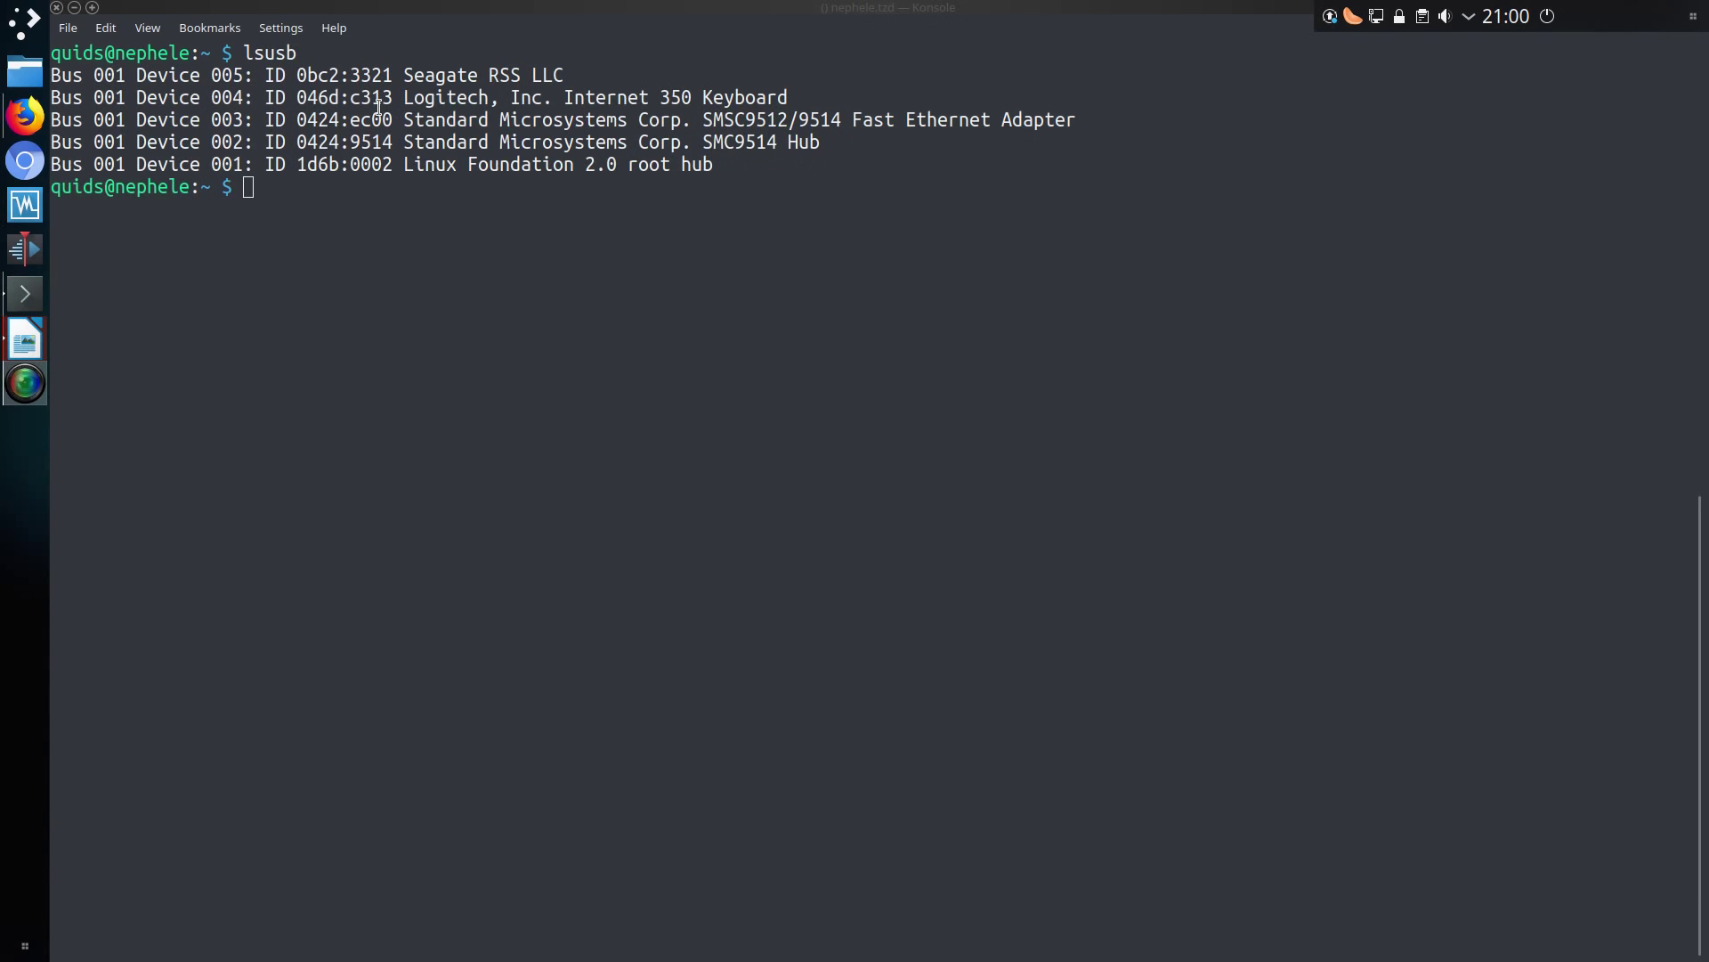
- Note the Seagate drive's ID in the lsusb output, then clear the screen and begin sudo mkdir
drag(297, 75, 488, 75)
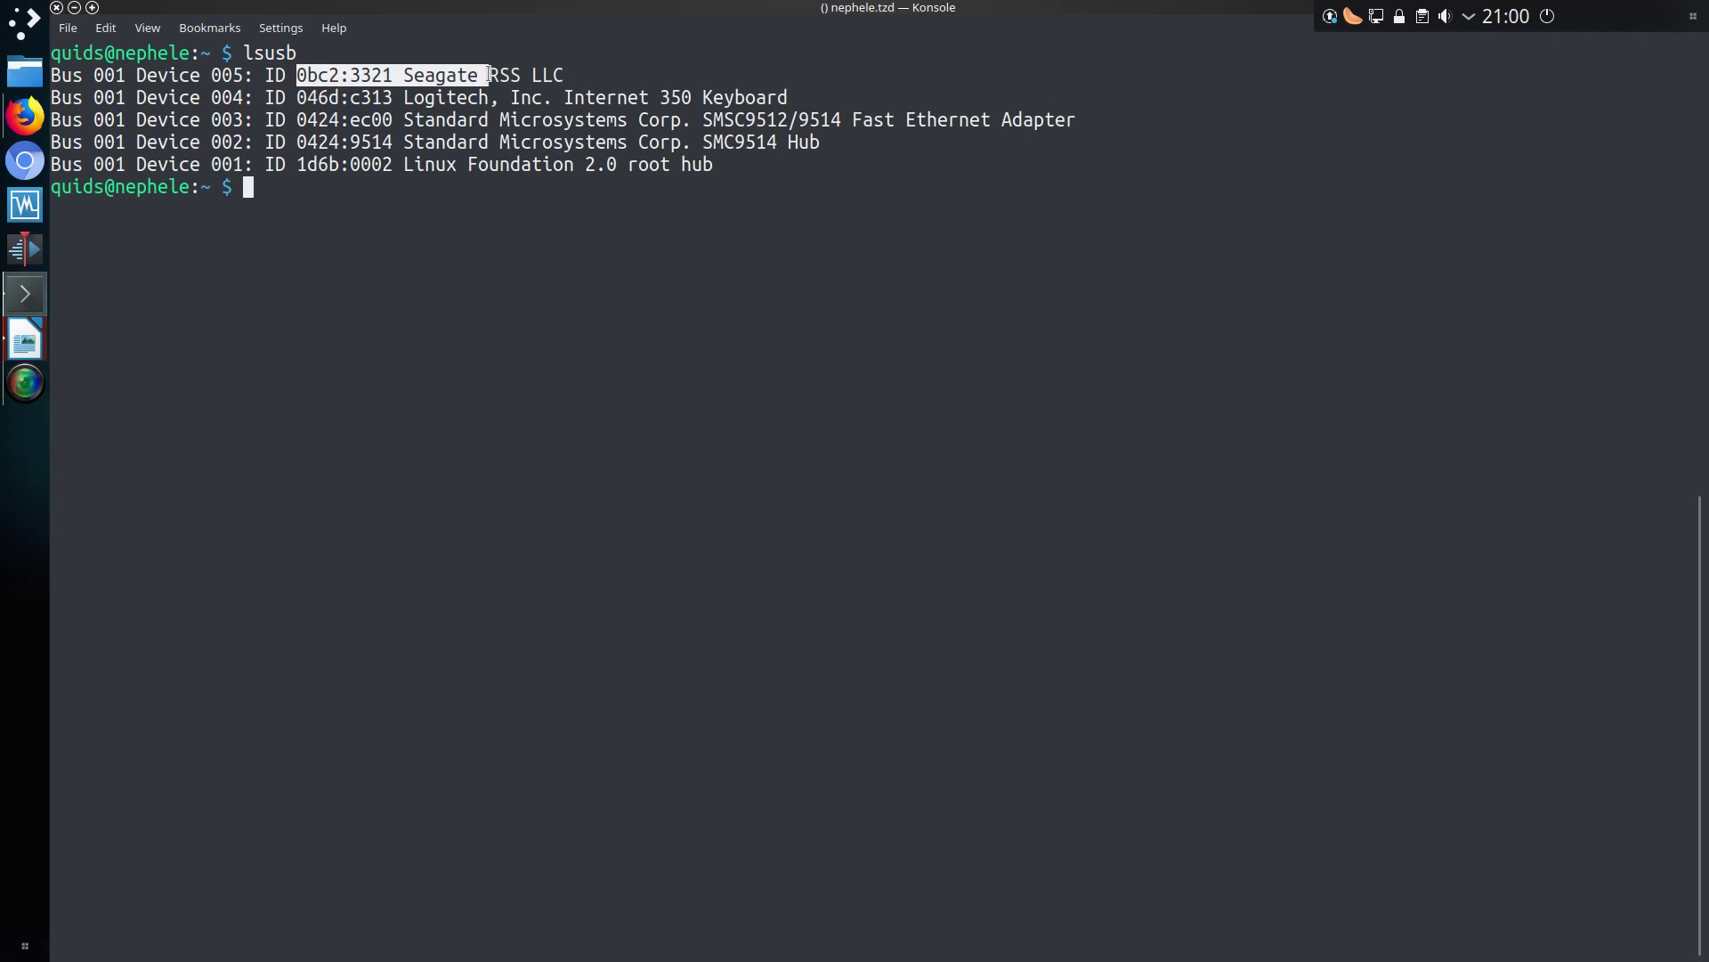
click(443, 199)
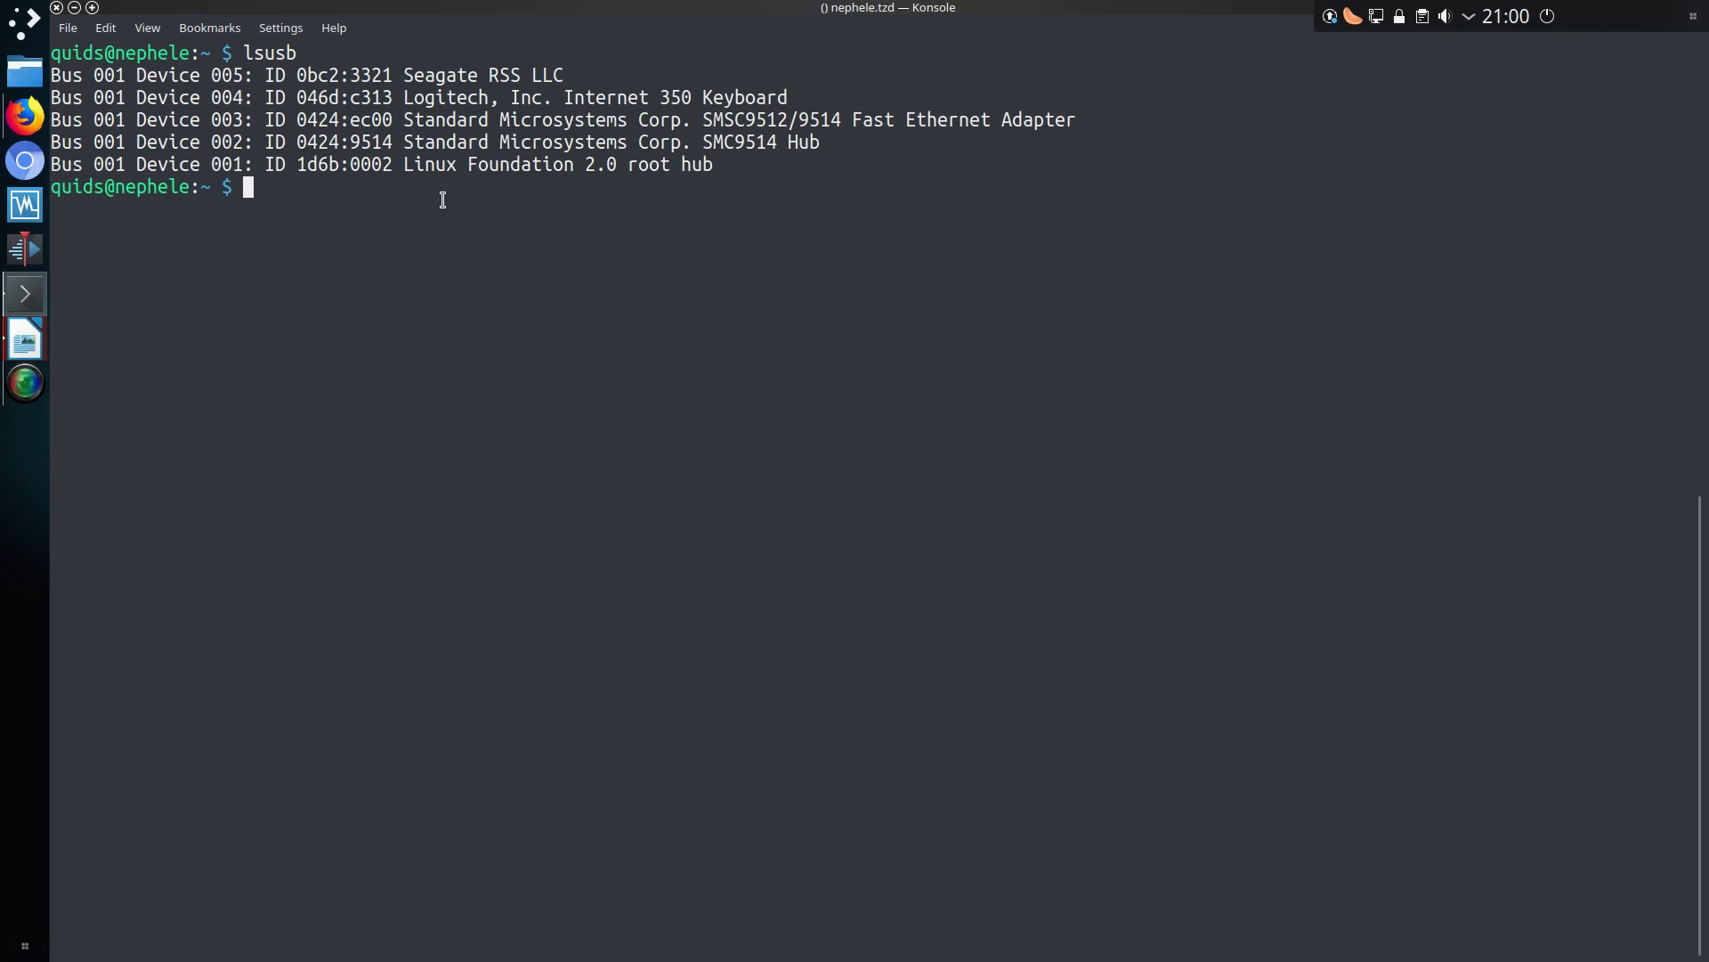
key(ctrl+l)
text(sudo mkdir)
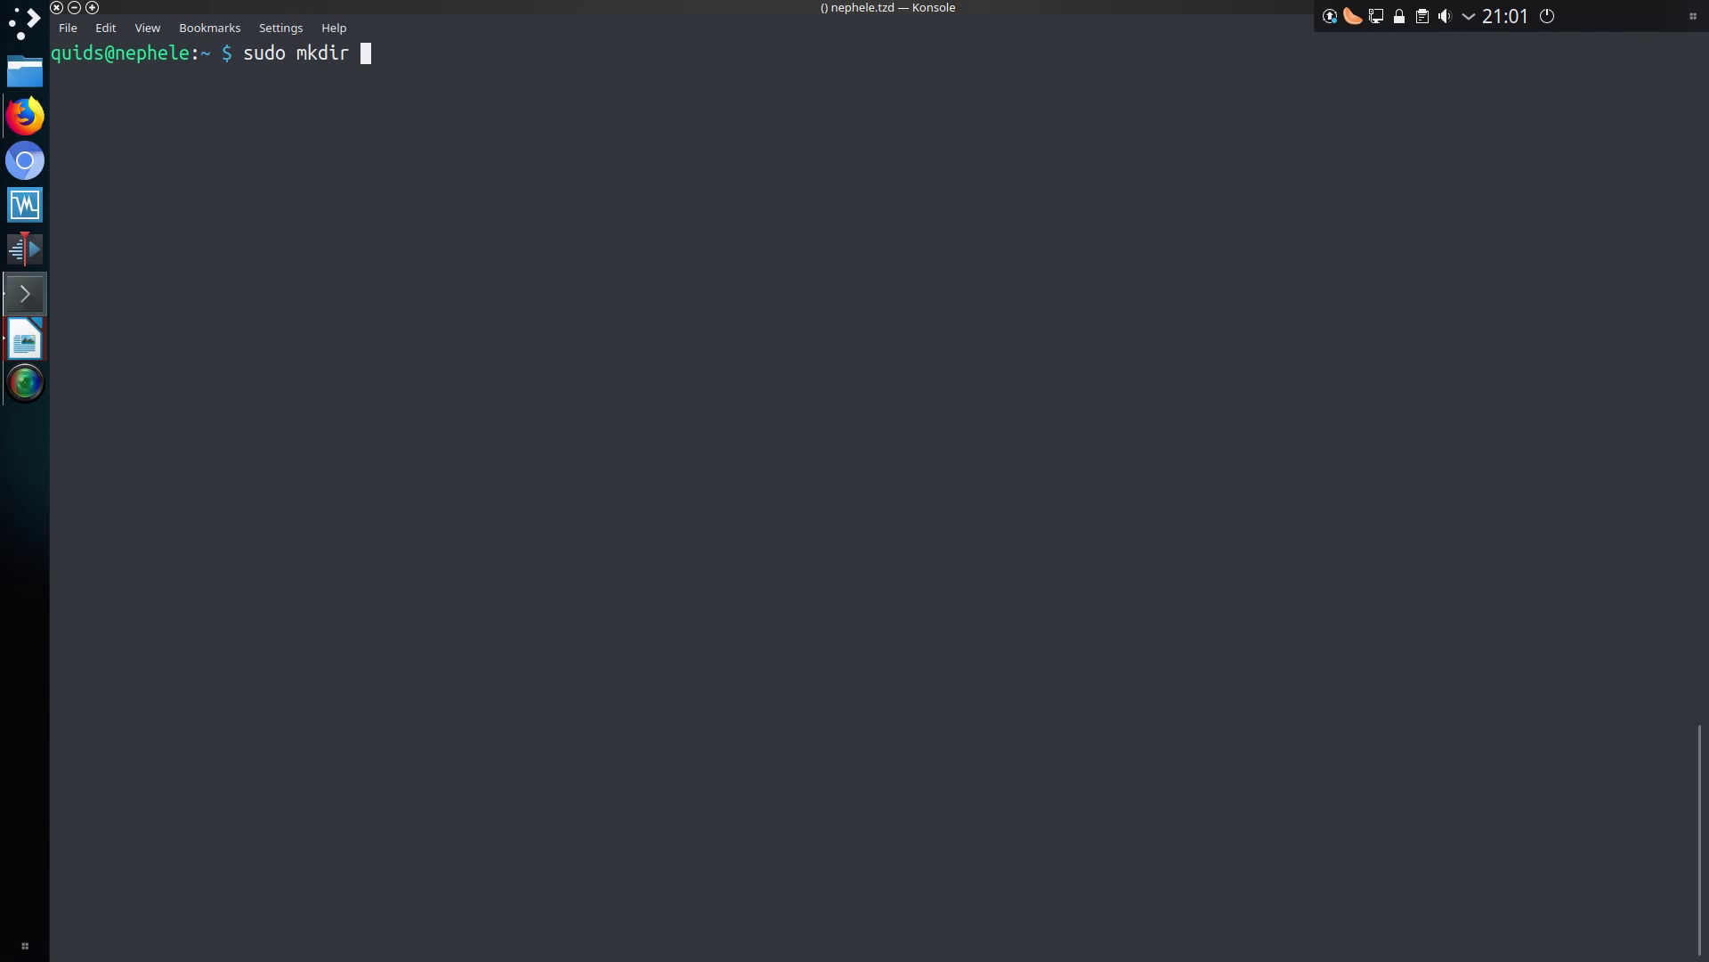
- Create /media/nextdata and change its ownership to the user
text(/media/nextdata)
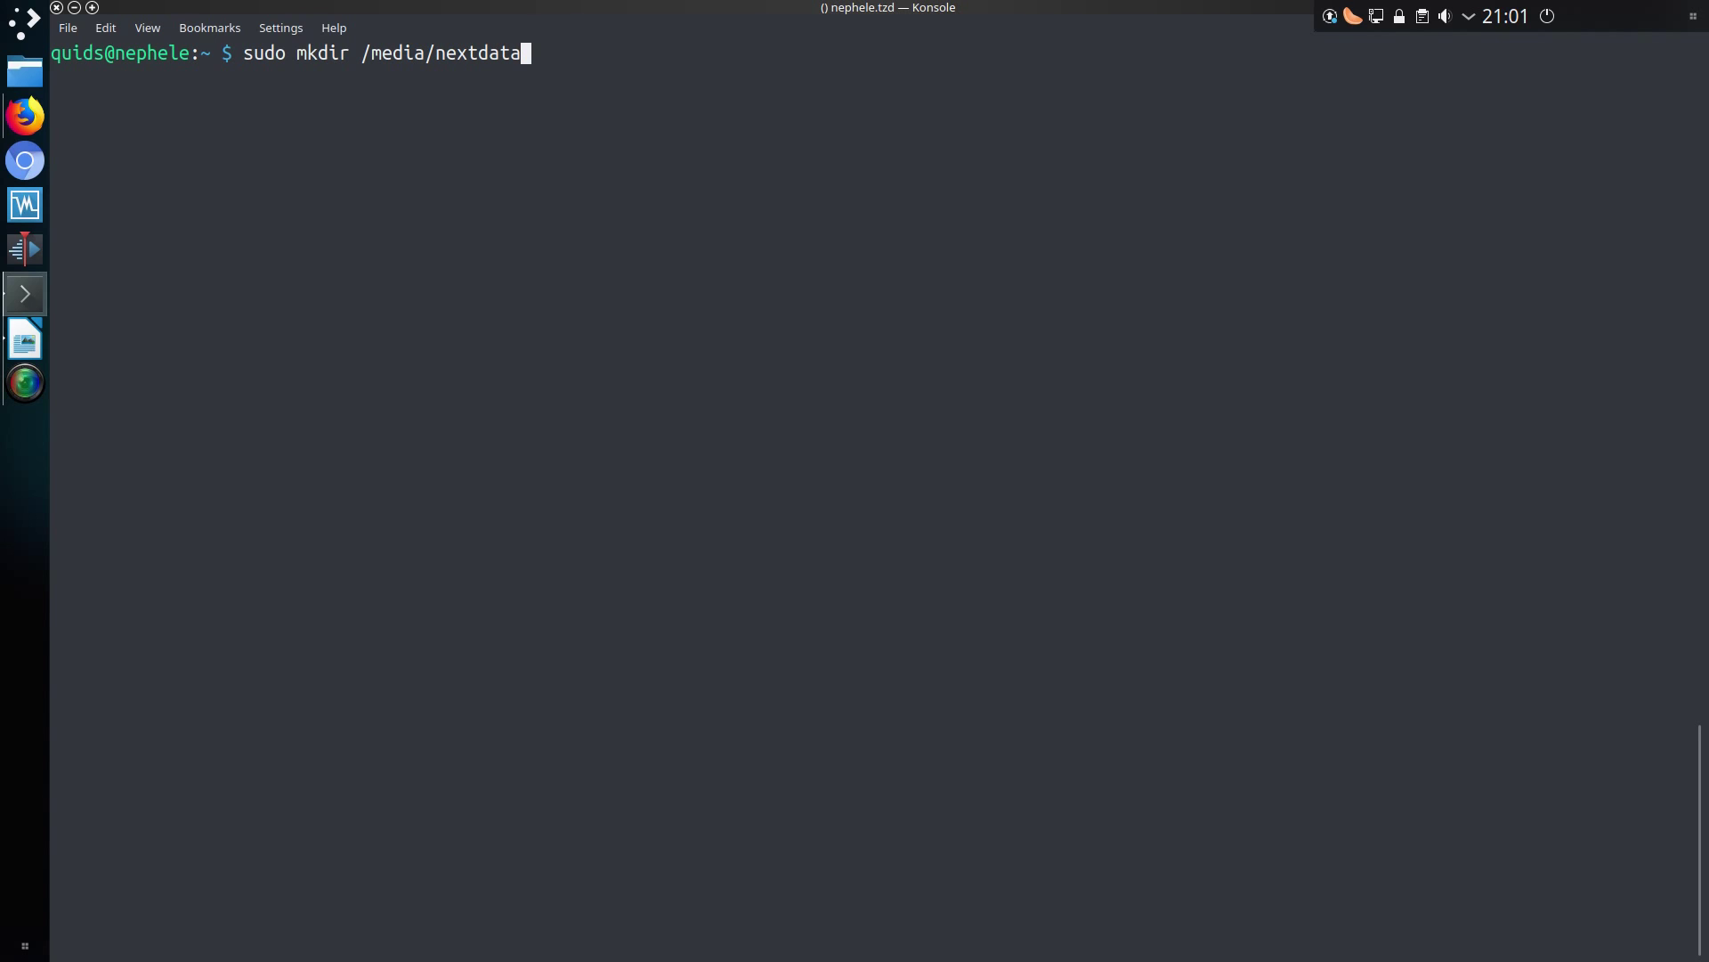
key(Return)
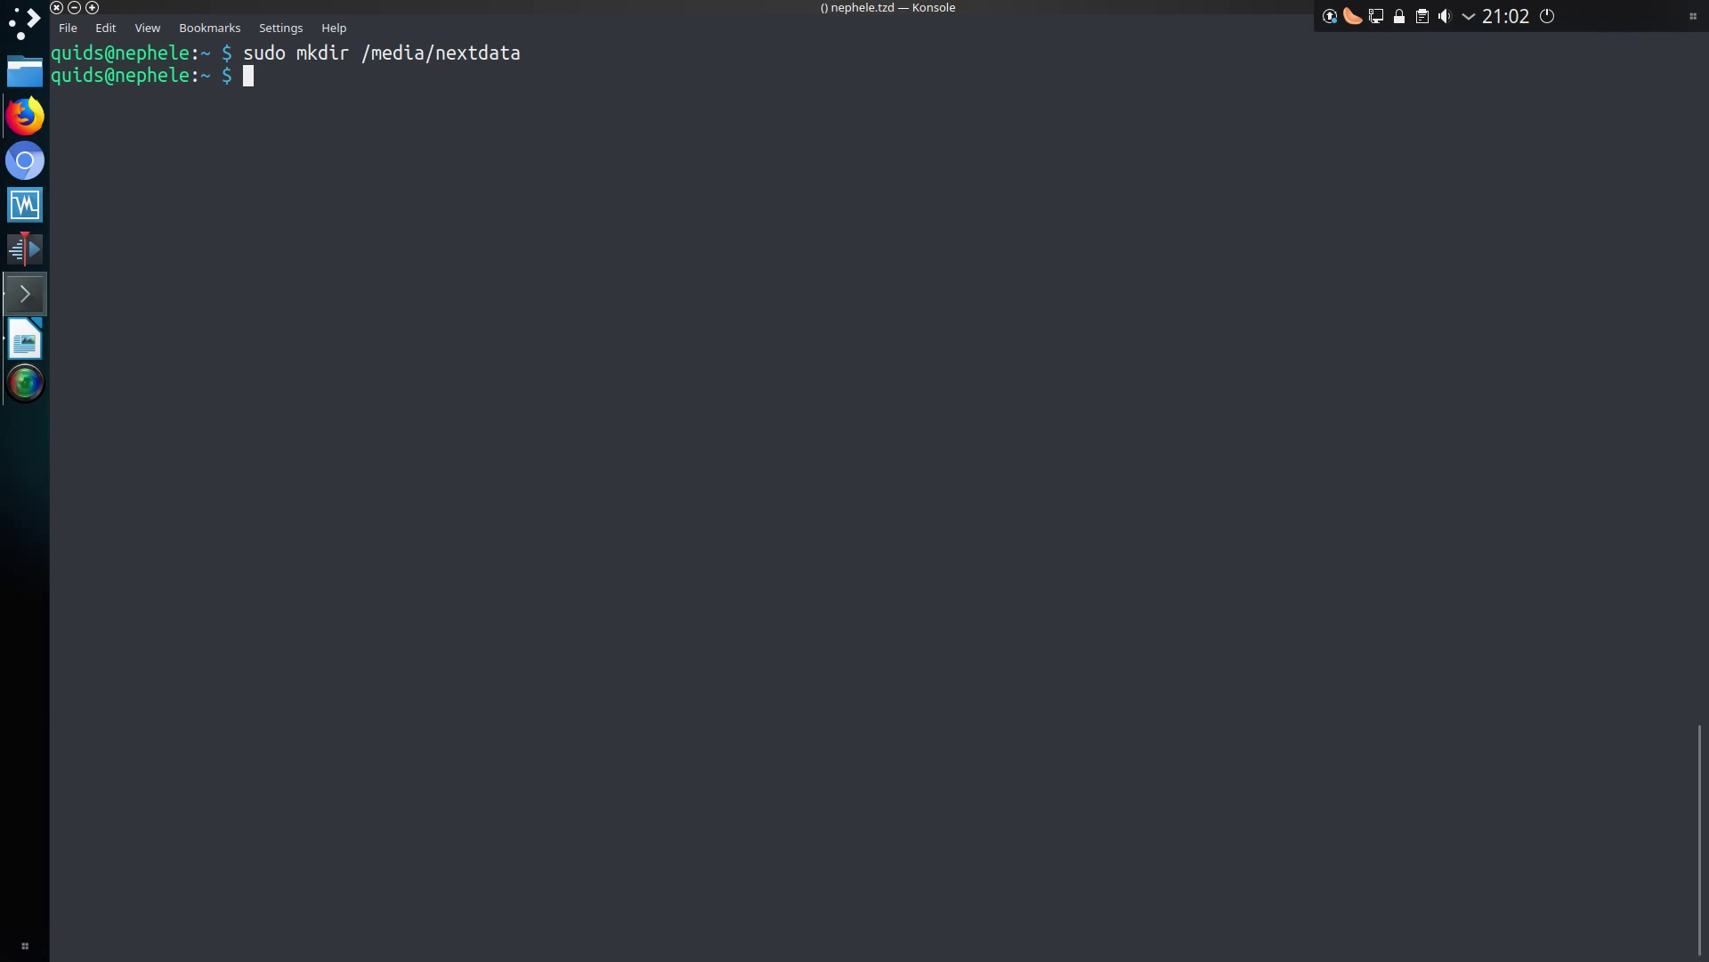
text(sudo chown quids -hR /media/nextdata/)
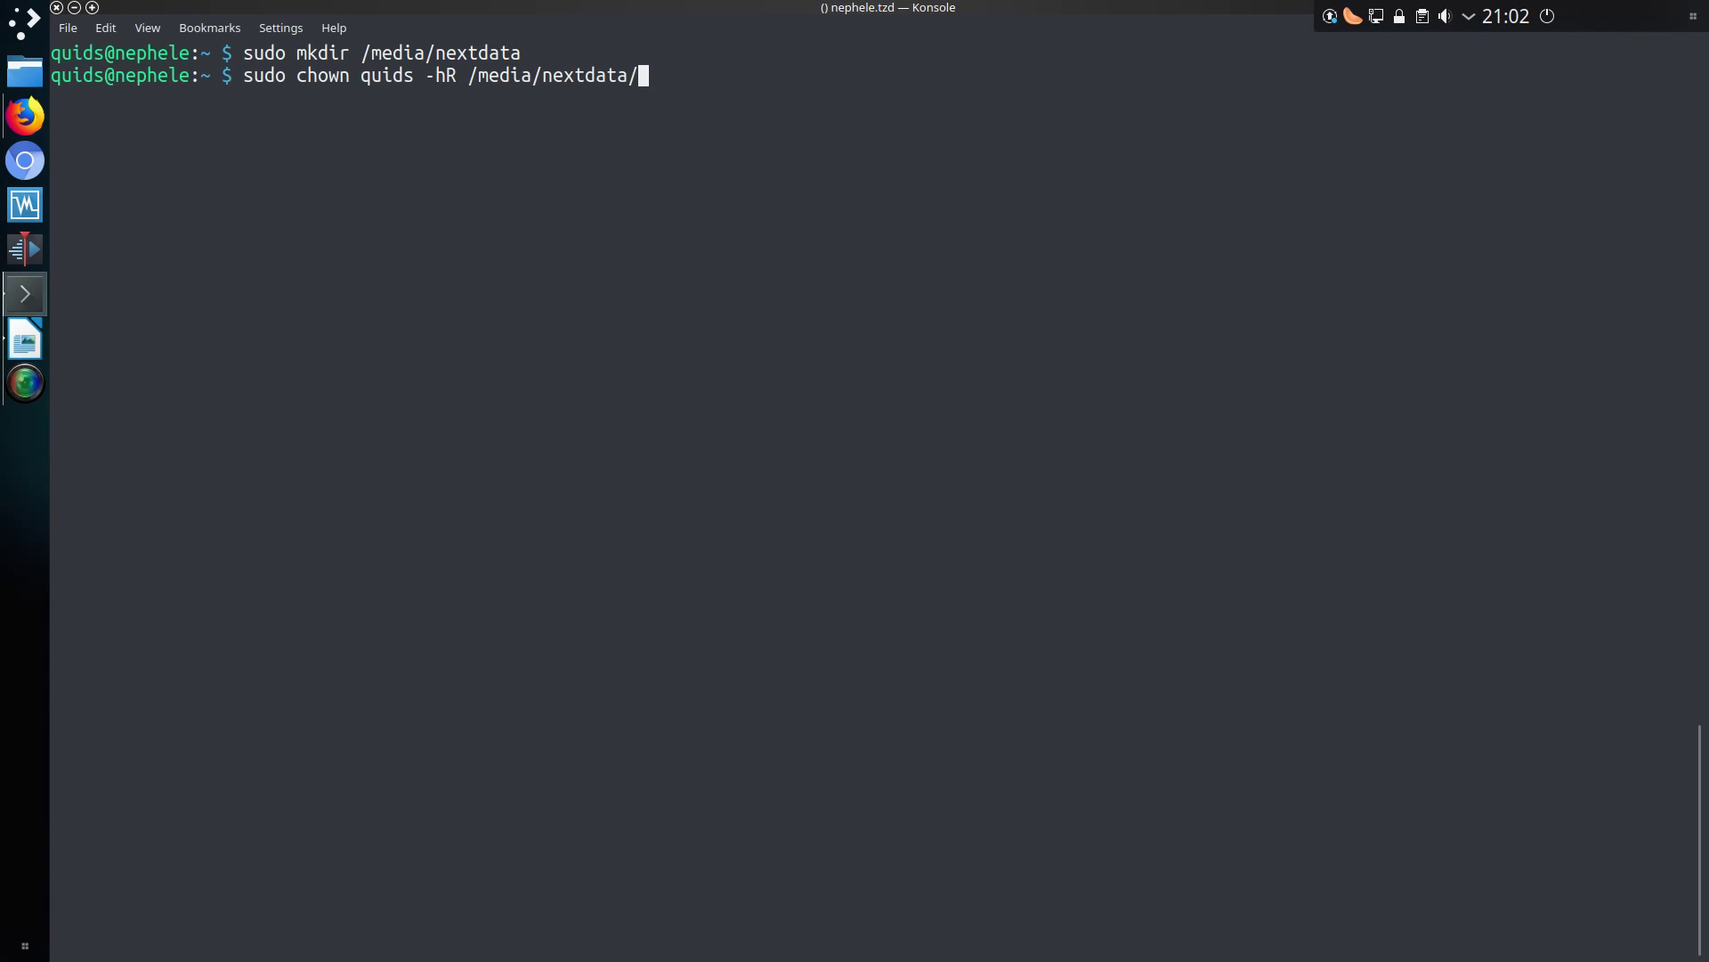
key(Return)
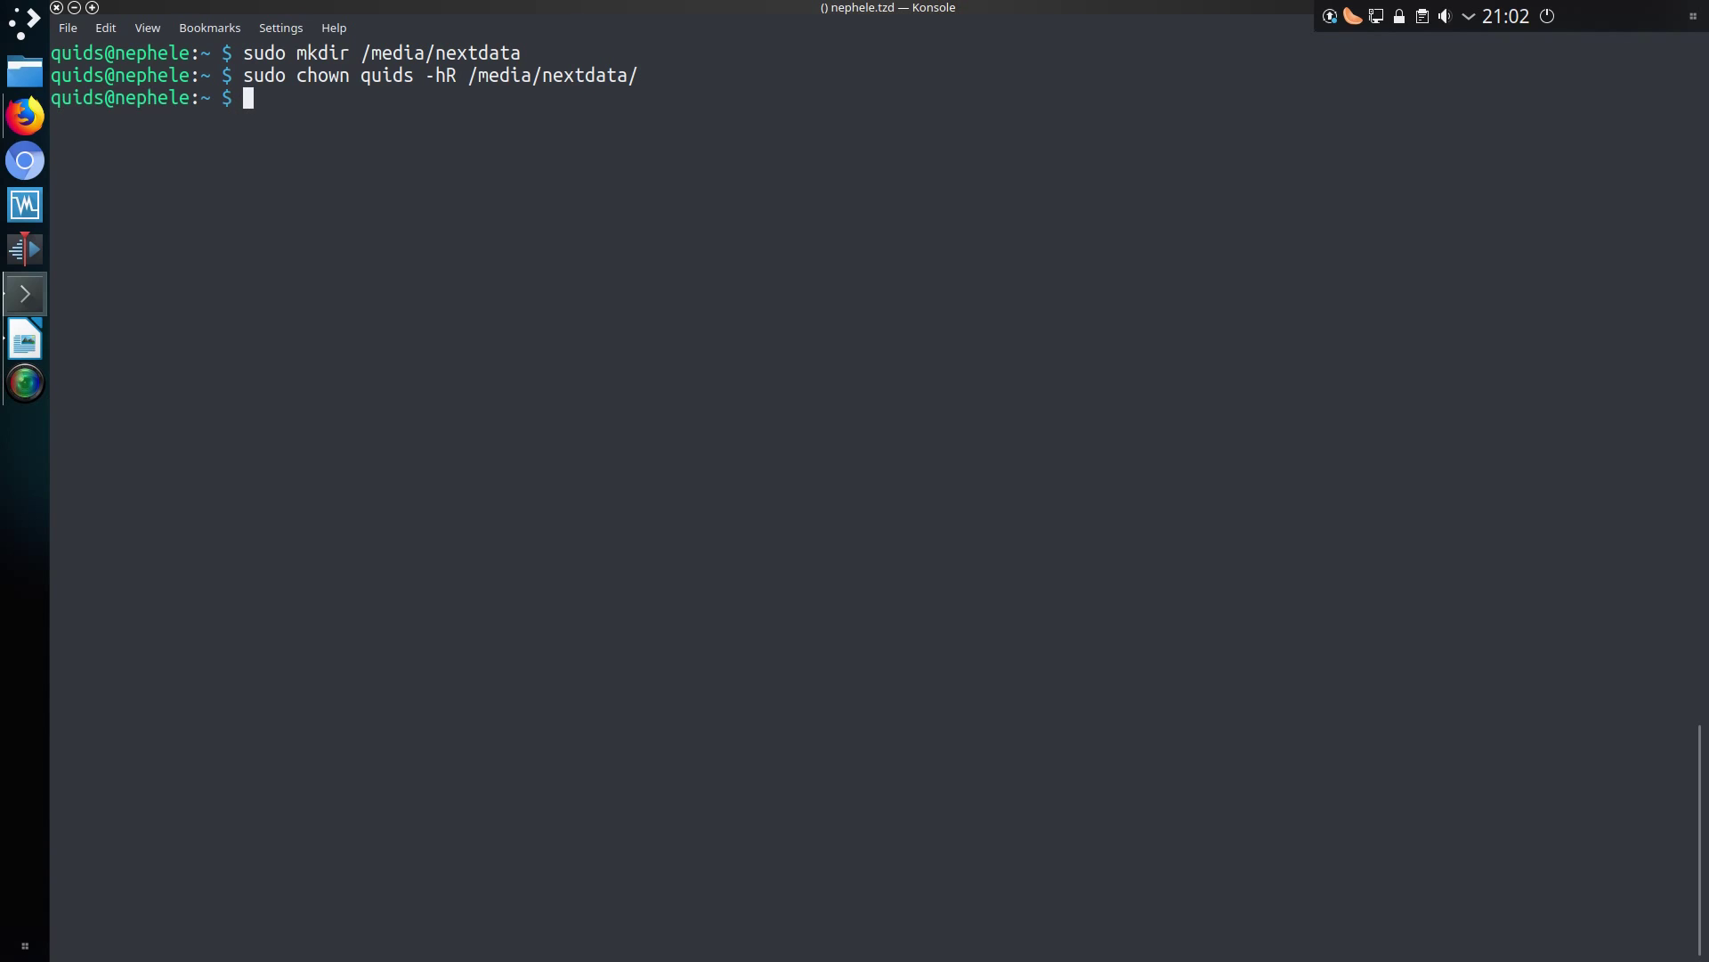
- Run sudo blkid, copy the nextdata sda1 UUID, and type sudo nano /etc/fstab
text(sudo blkid)
key(Return)
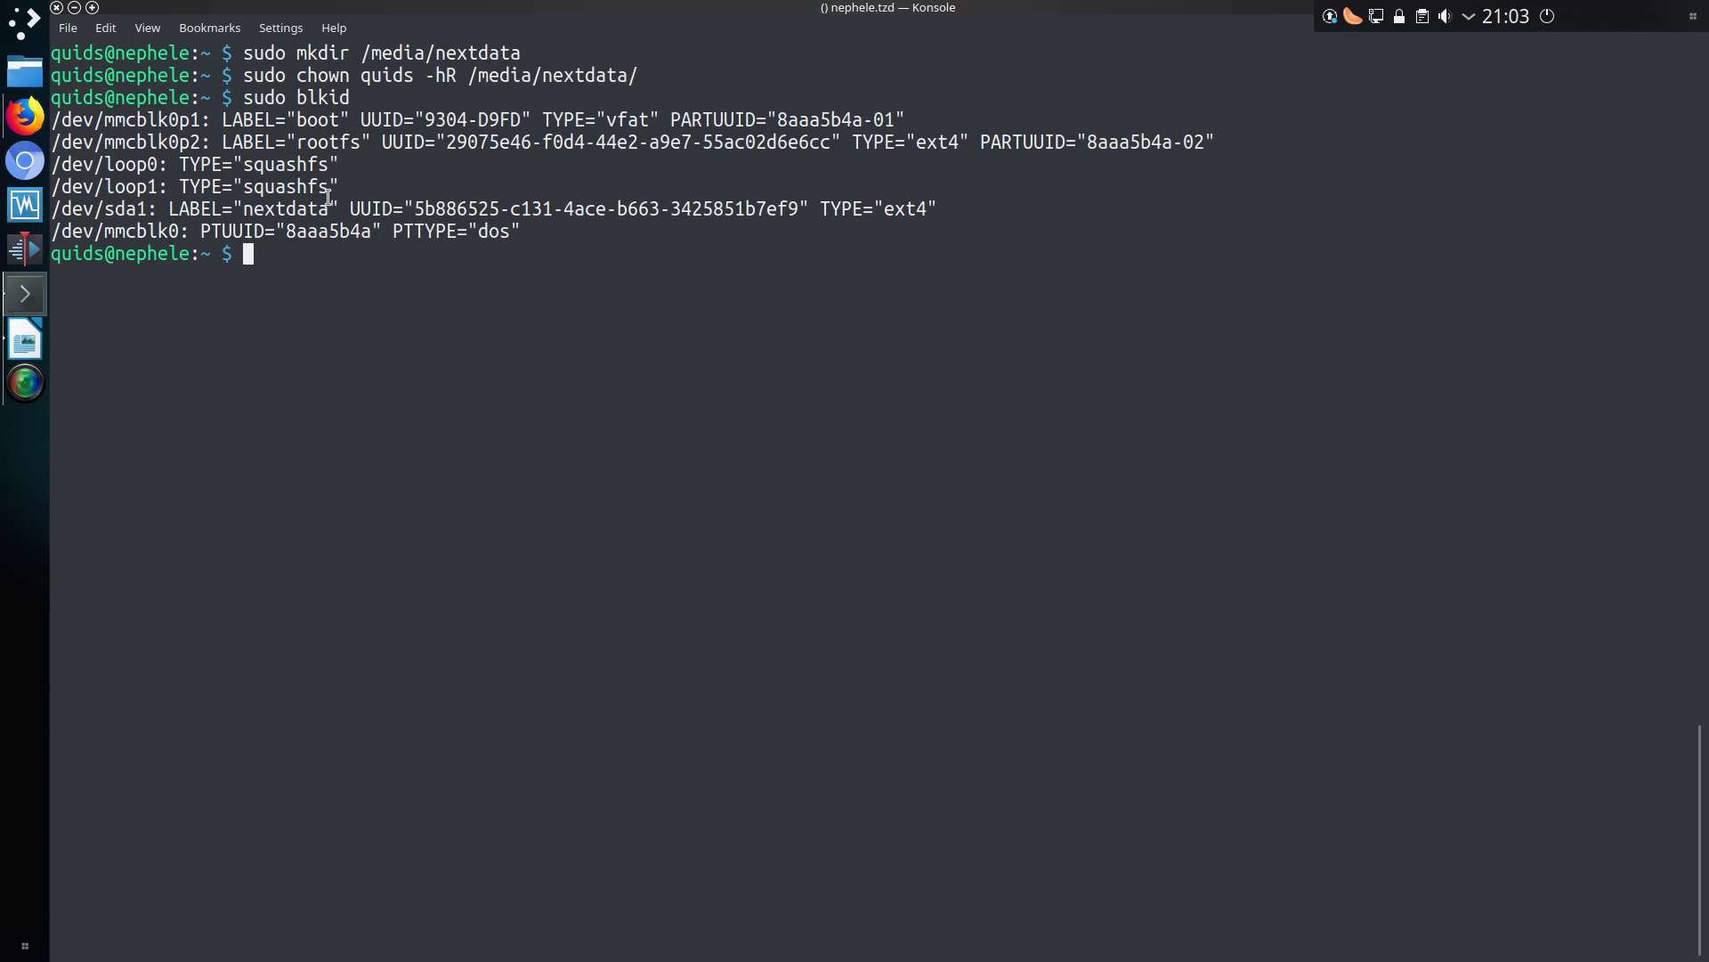
drag(414, 206, 796, 208)
key(ctrl+c)
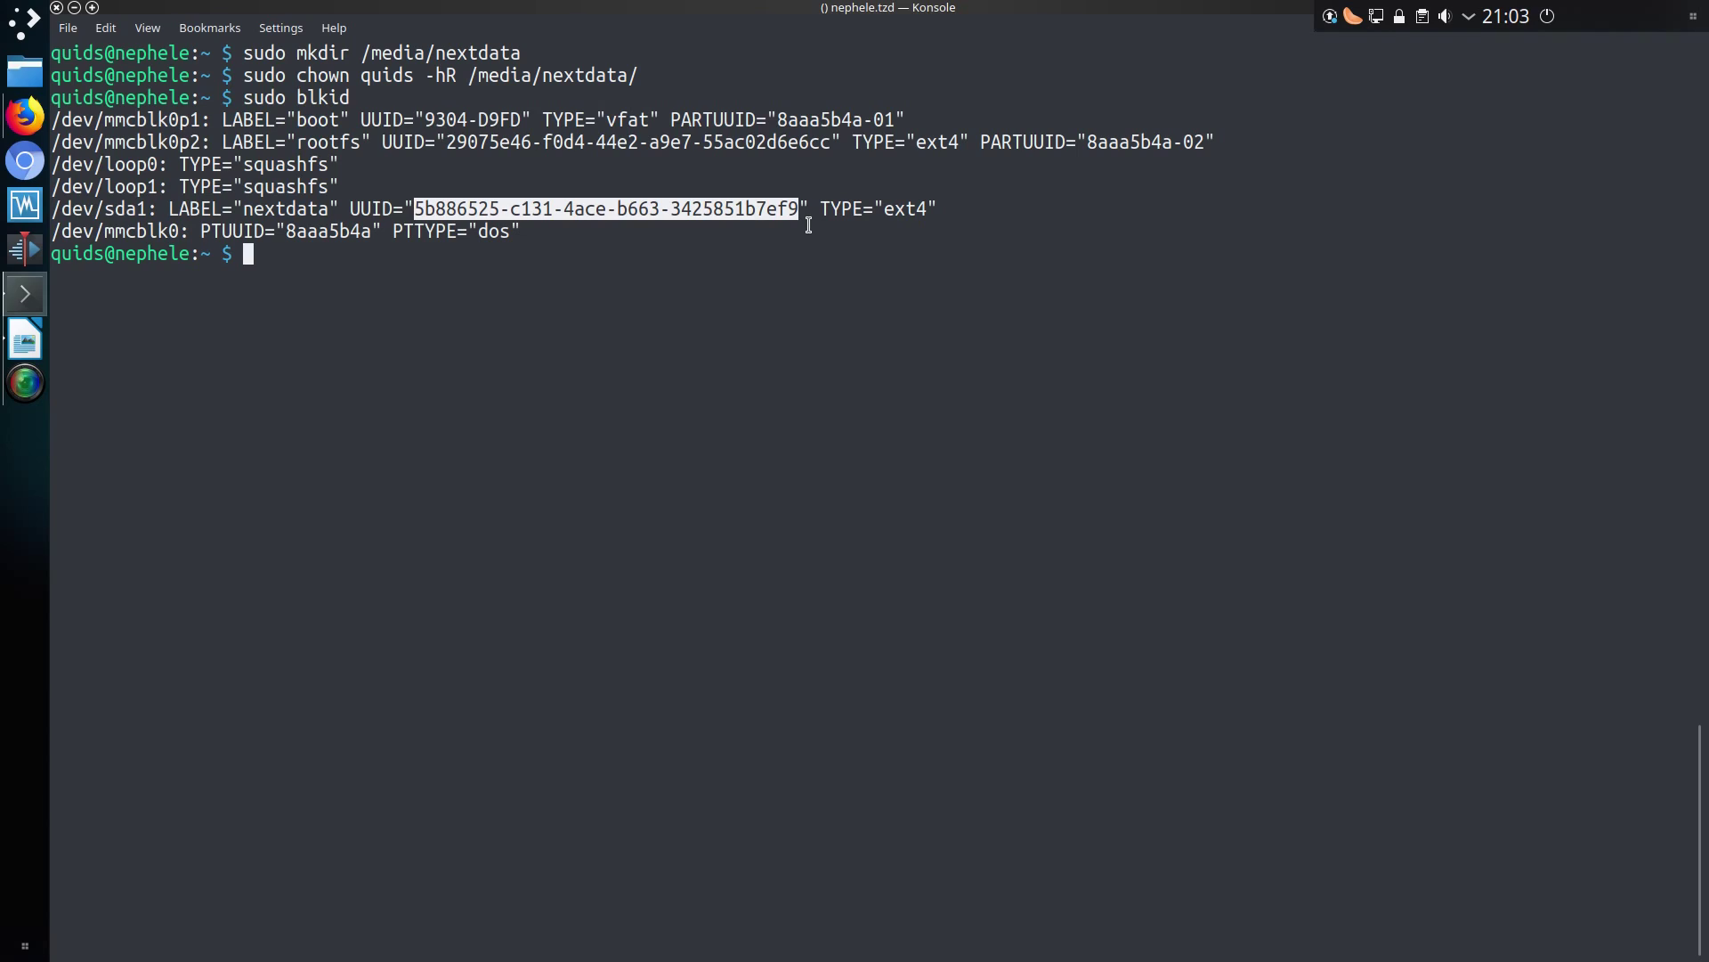
text(sudo nano /etc/fstab)
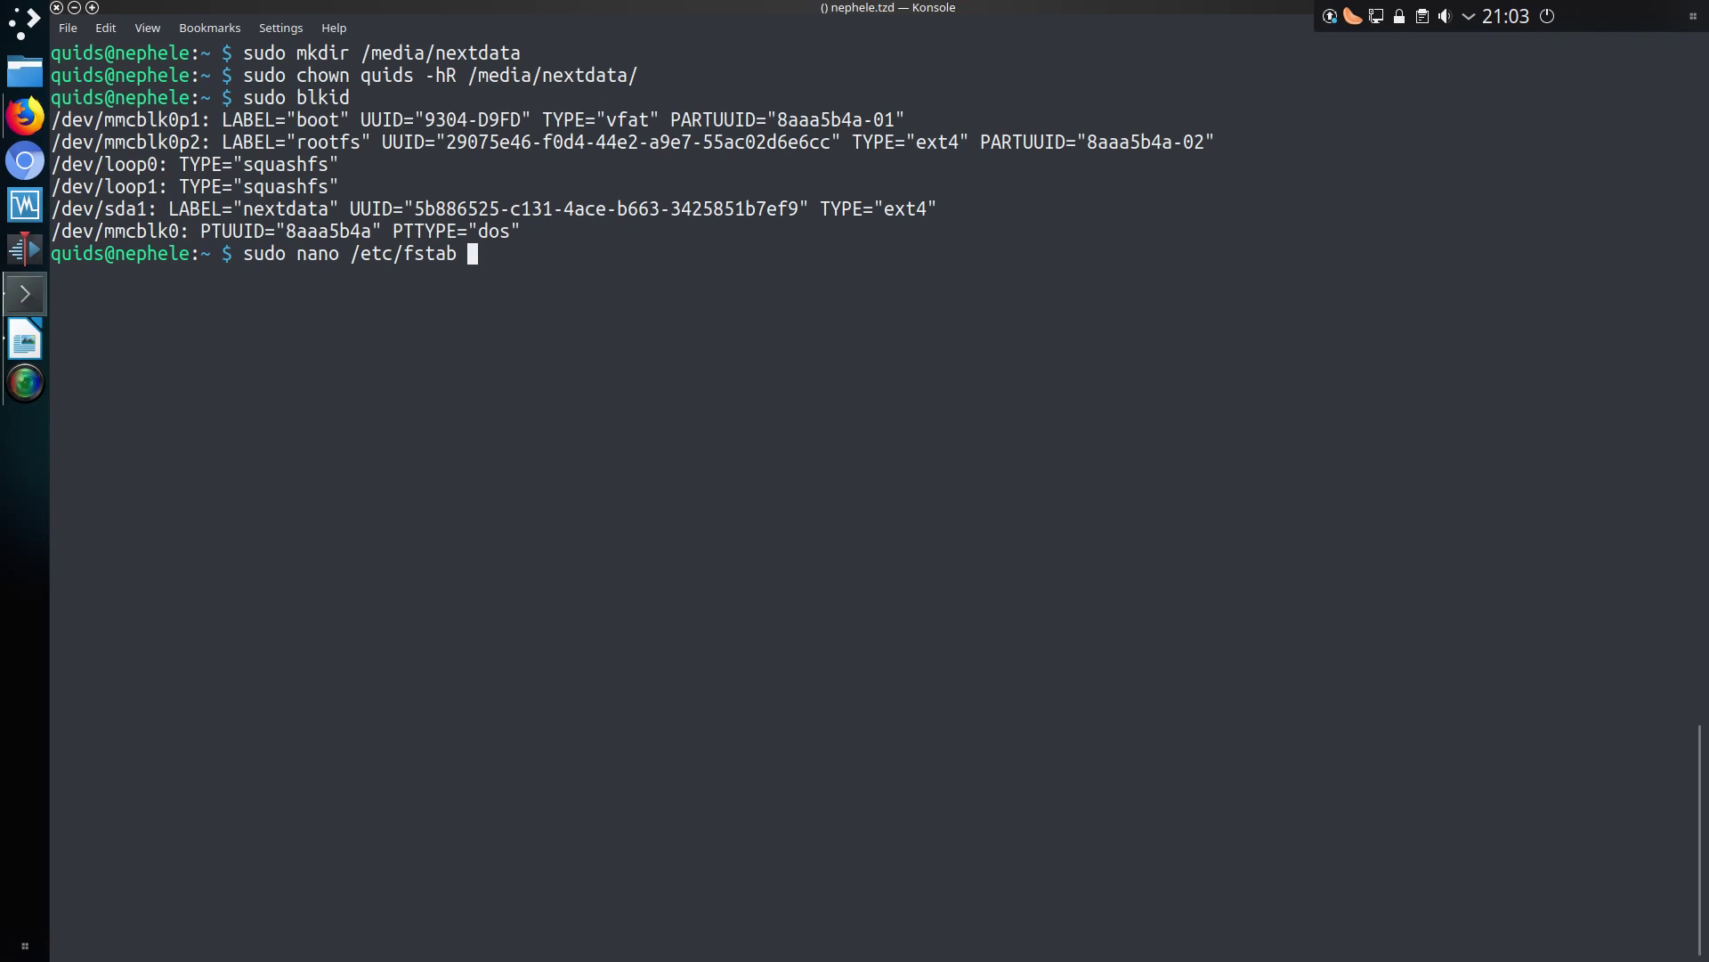
- Open /etc/fstab and add a line with the nextdata UUID and mount point /media/nextdata
key(Return)
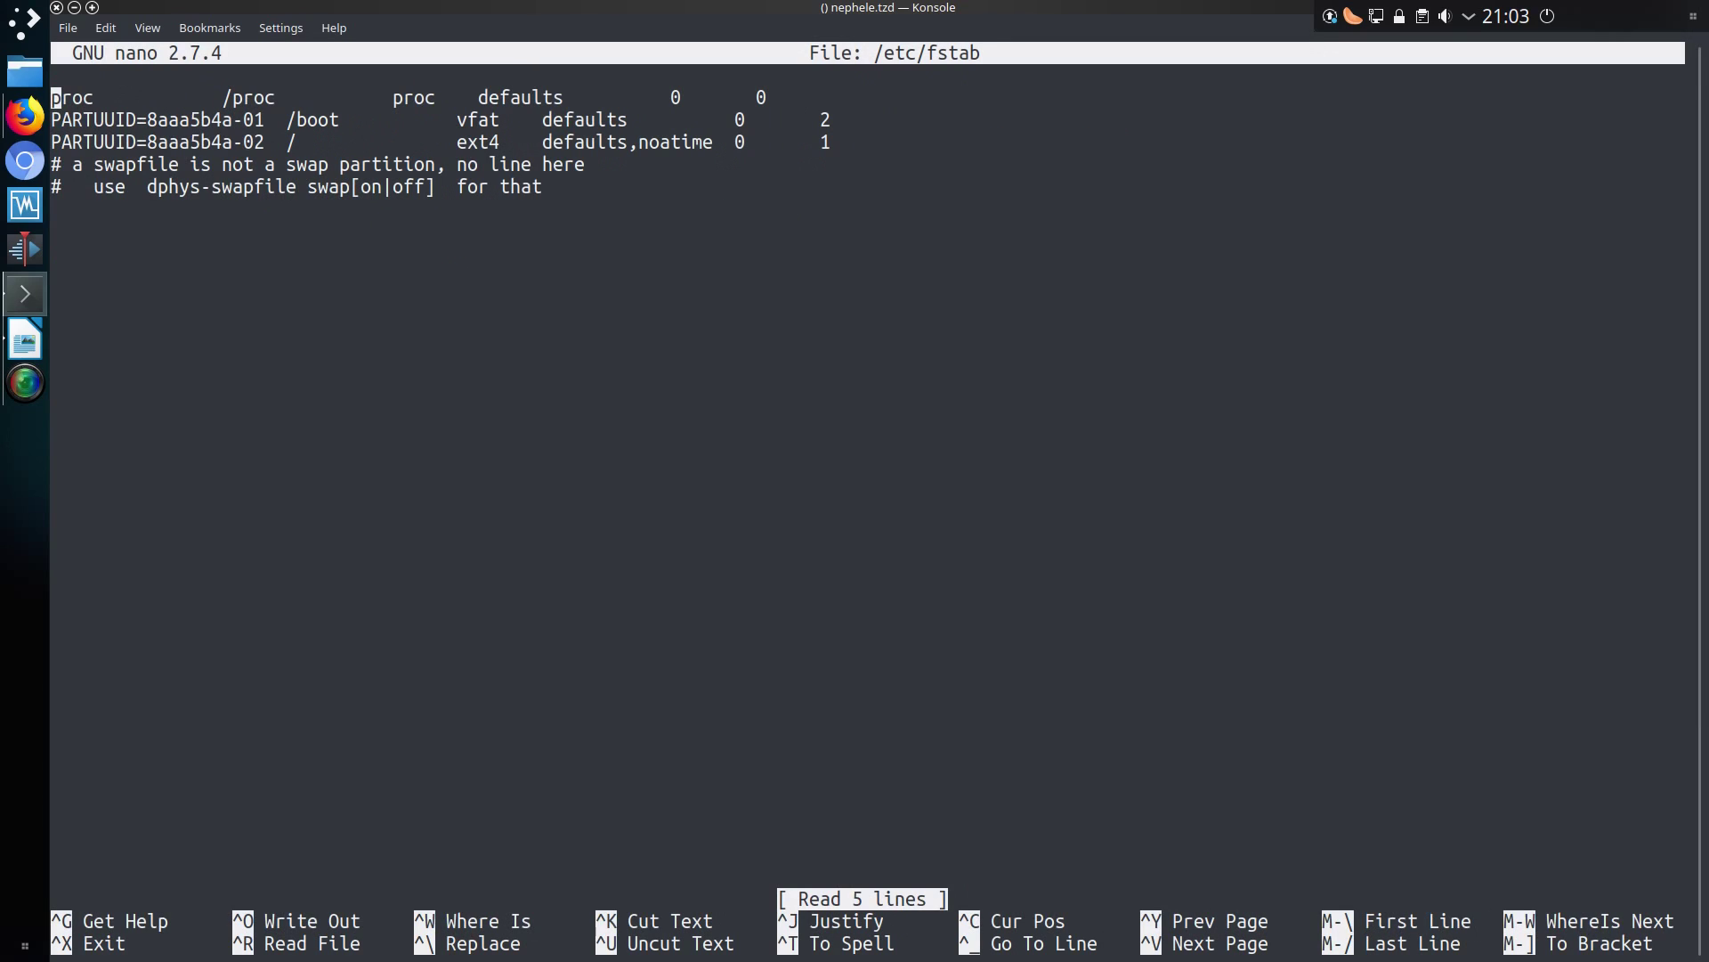
key(Down)
key(Down)
key(Down)
key(Down)
key(Down)
text(UUID=)
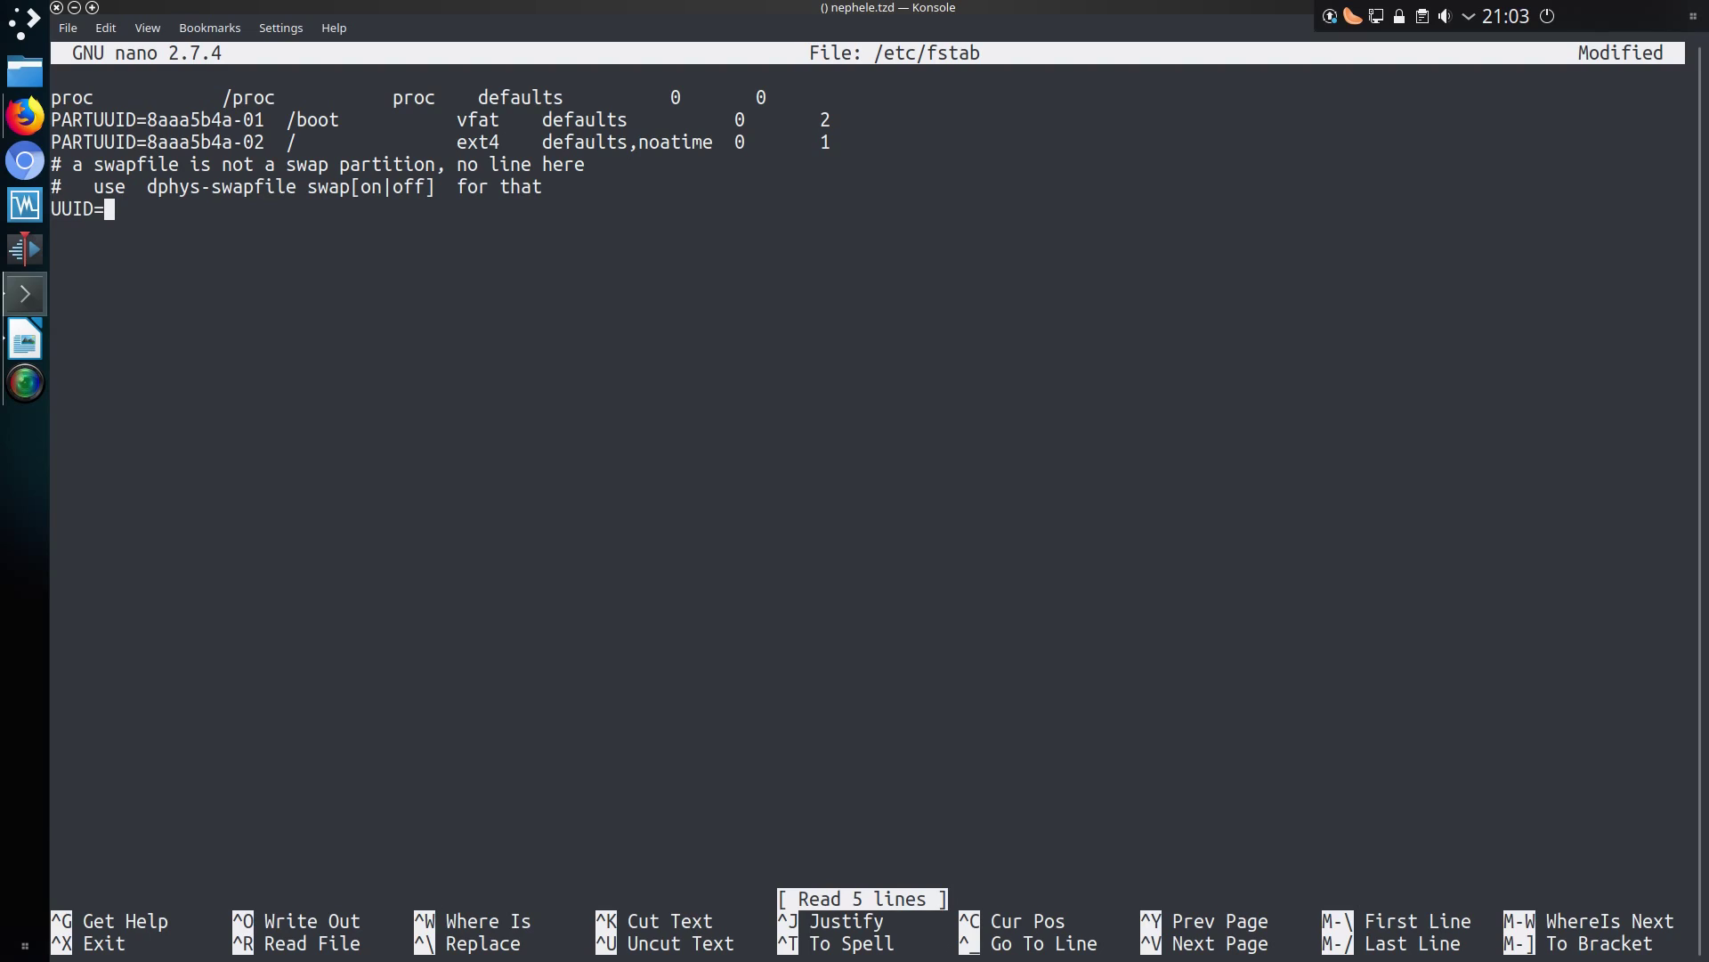
key(ctrl+shift+v)
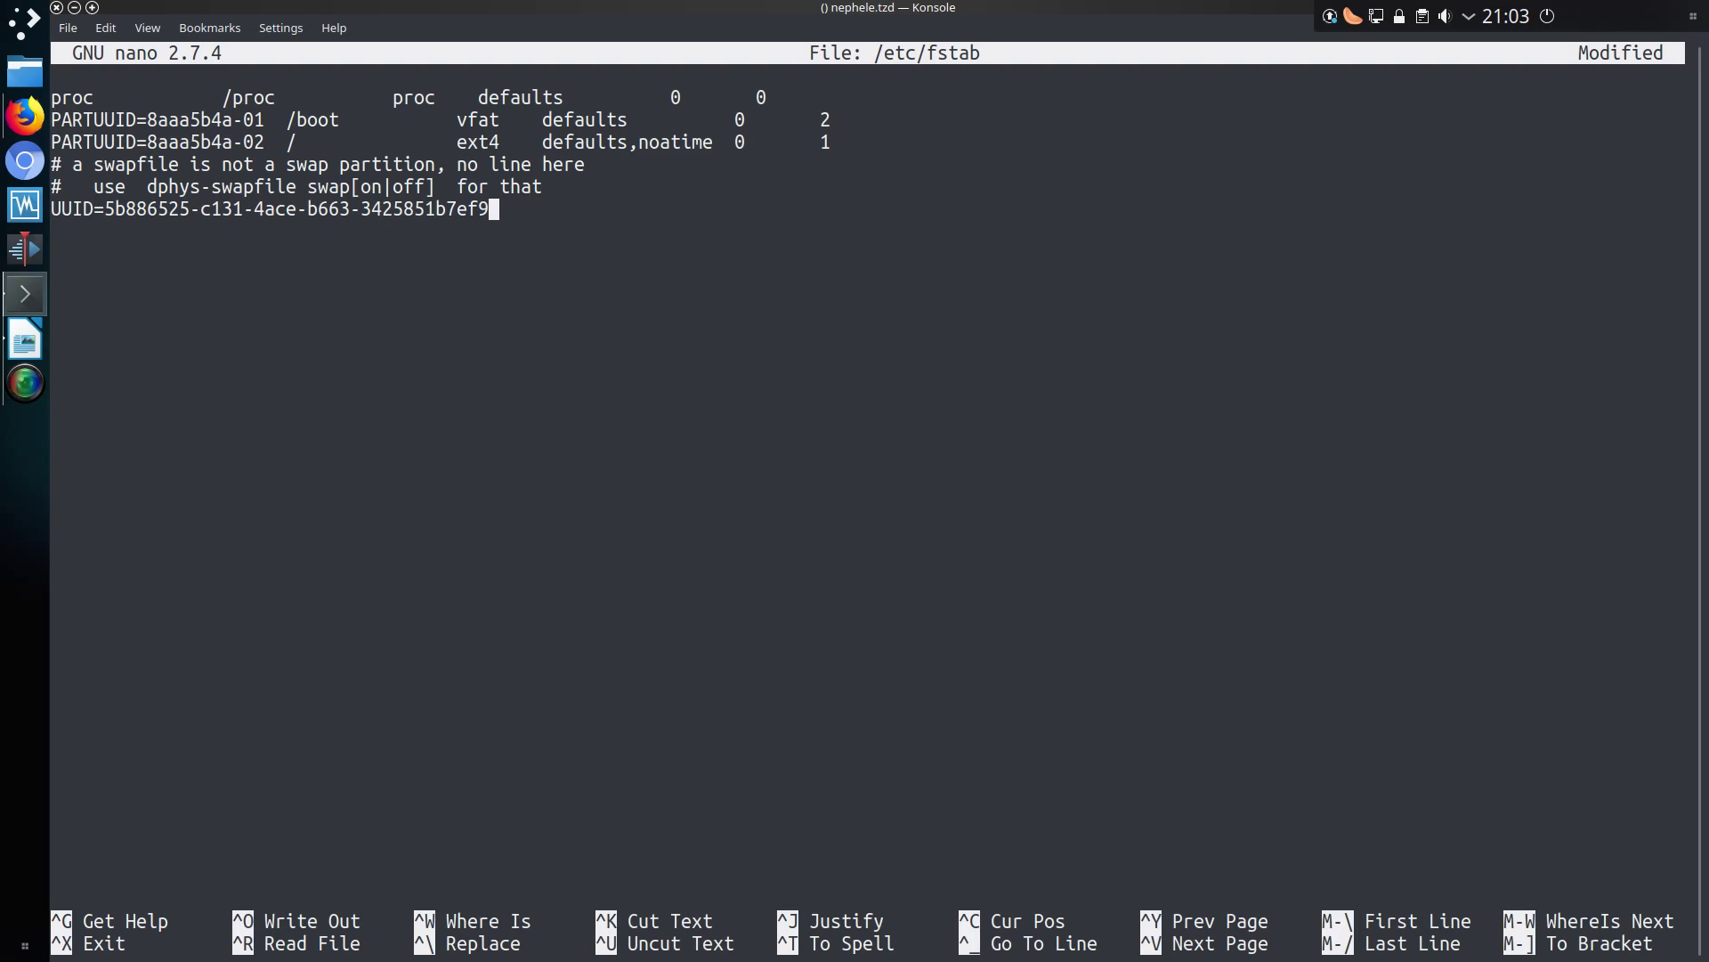
text(/media/nextdata)
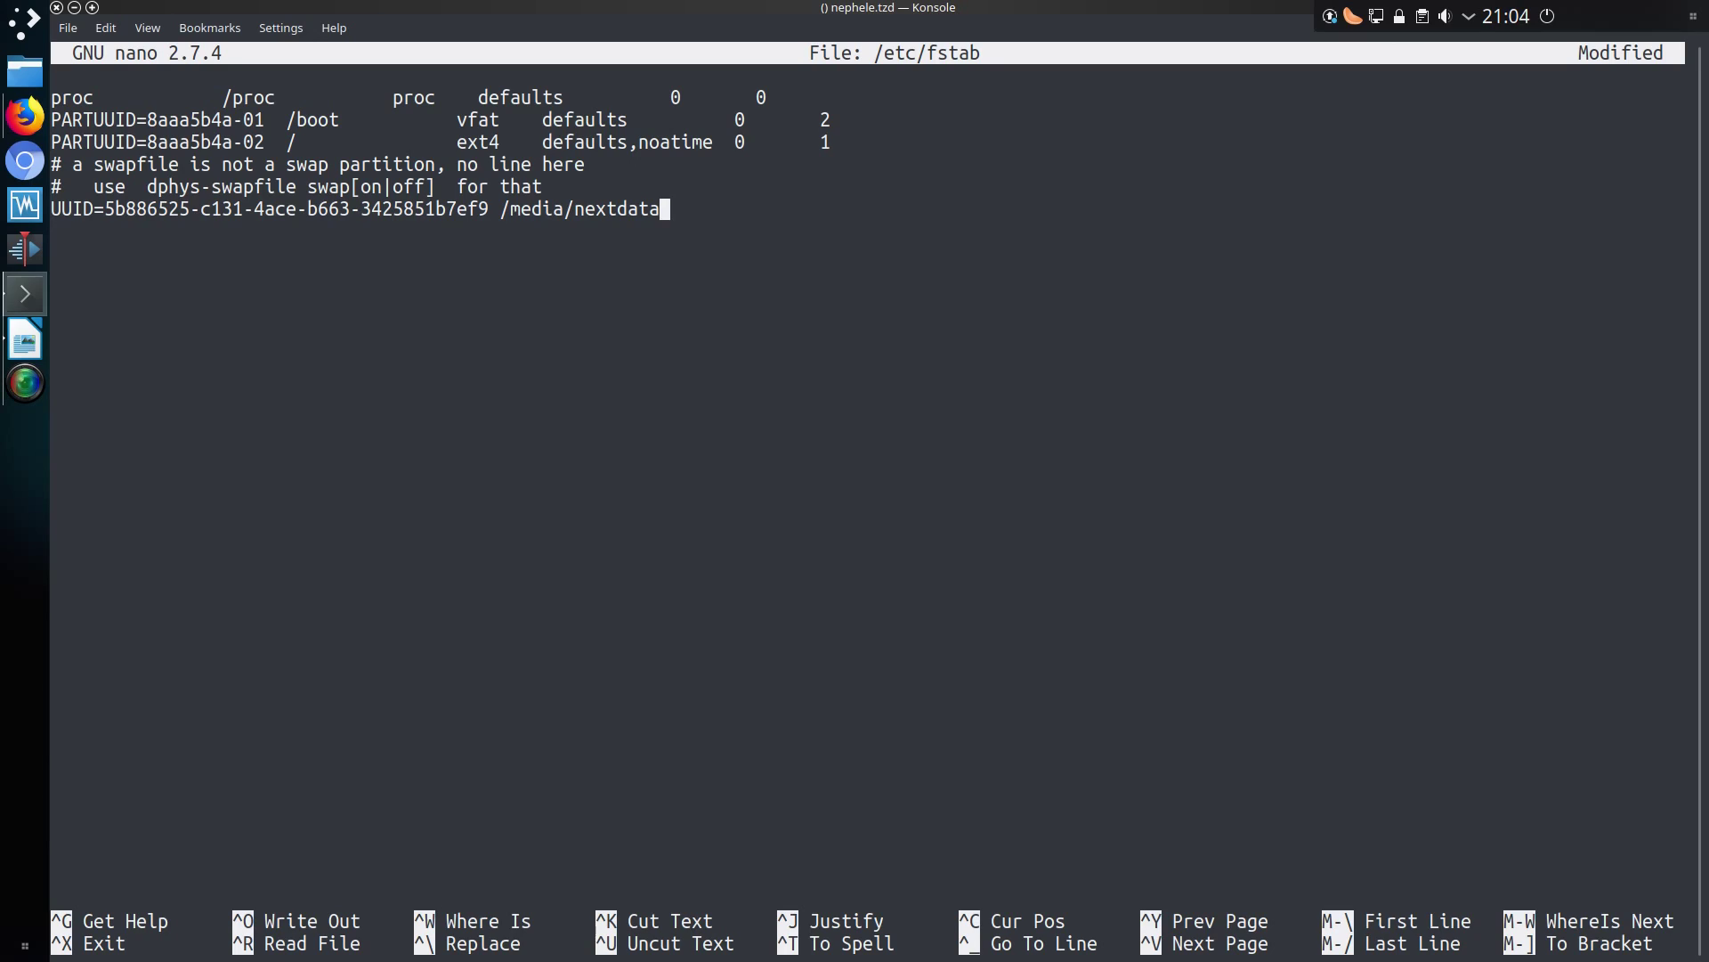
key(Tab)
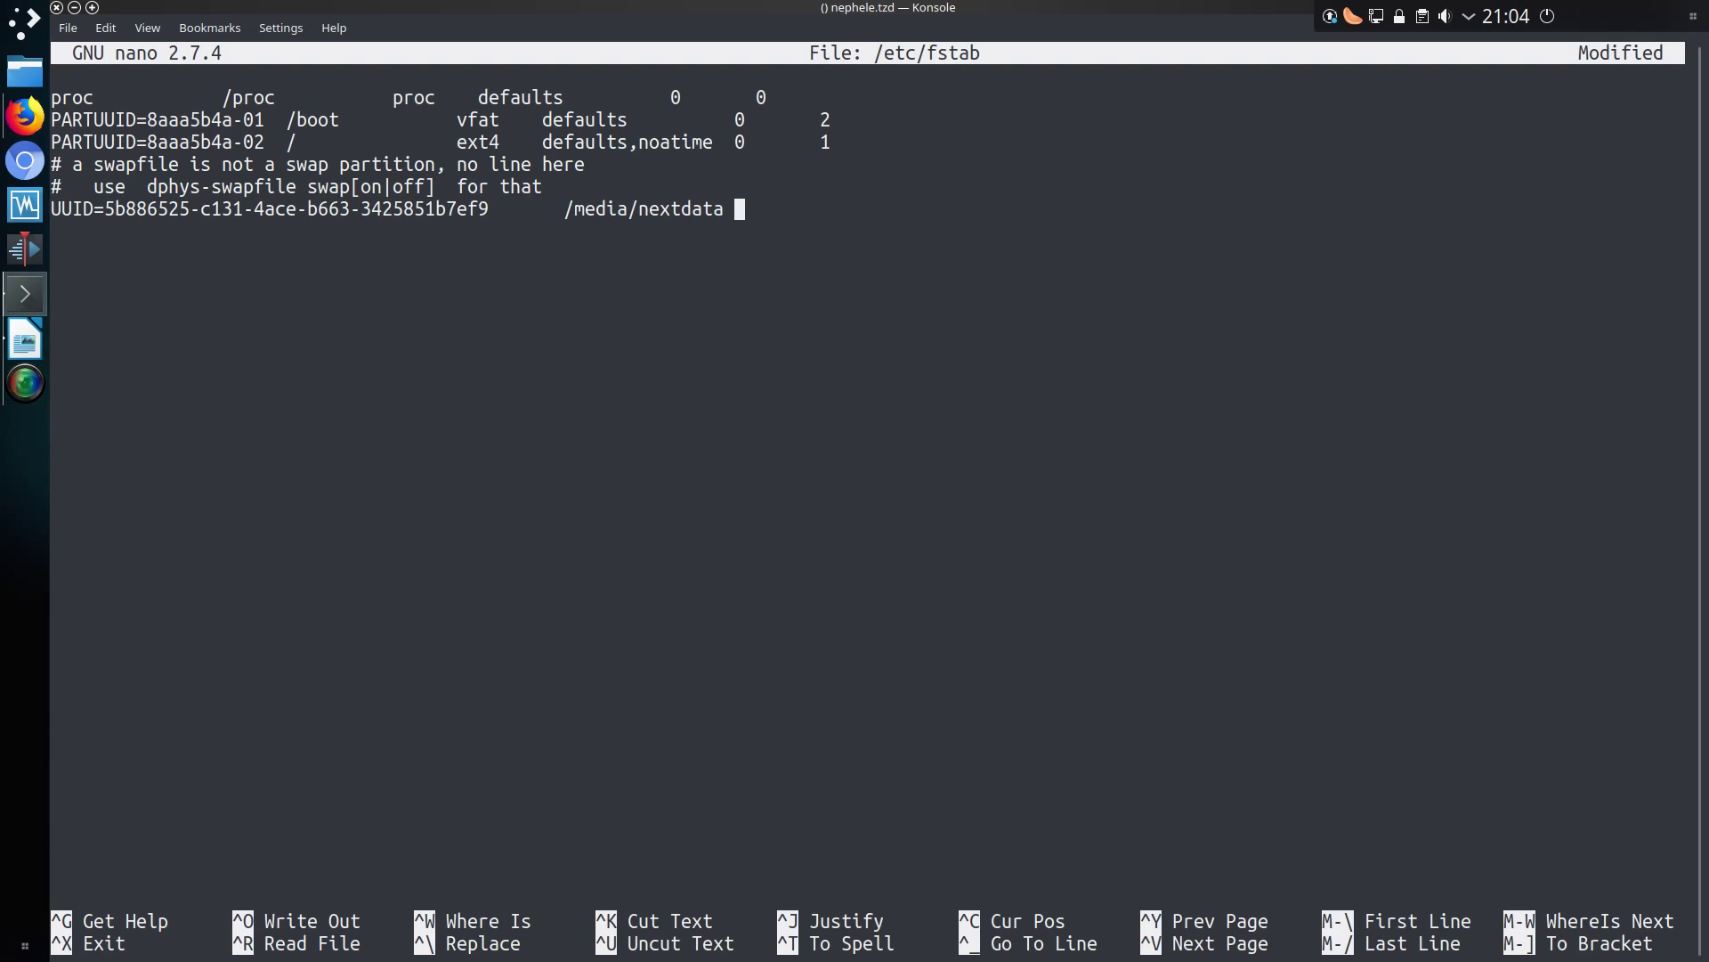
- Complete the fstab entry with type auto, options nosuid,nodev,nofail, and 0 0
text(auto)
key(Tab)
text(nosuid,)
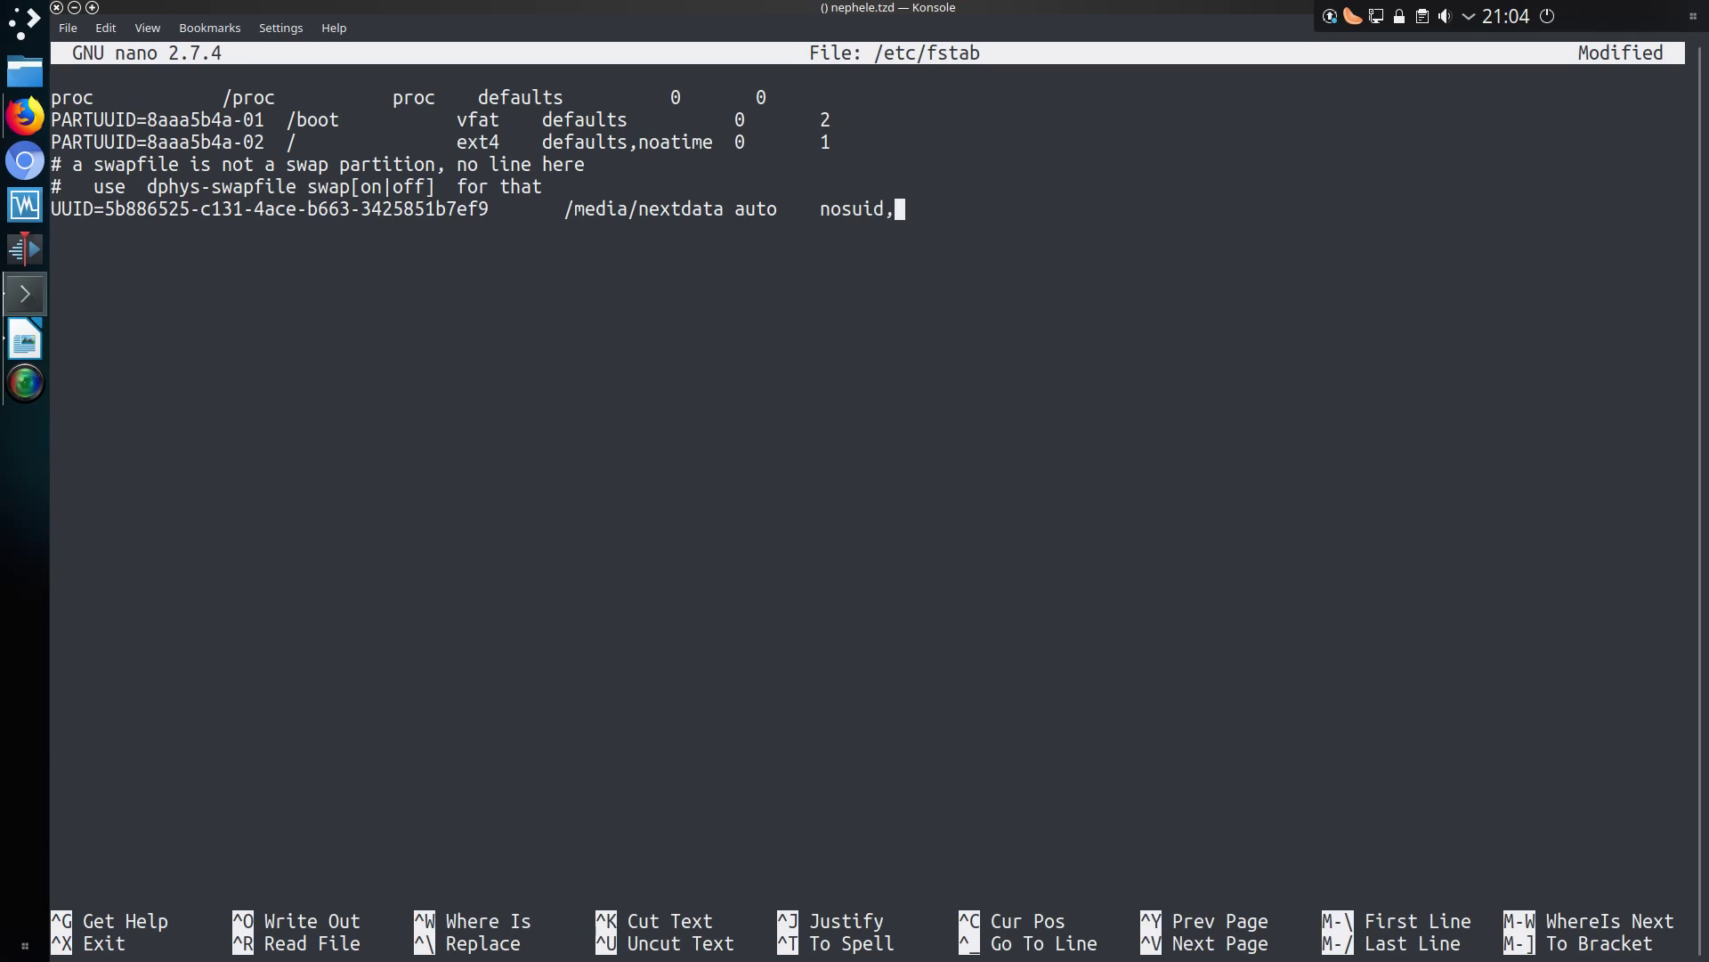
text(nodev,nofail)
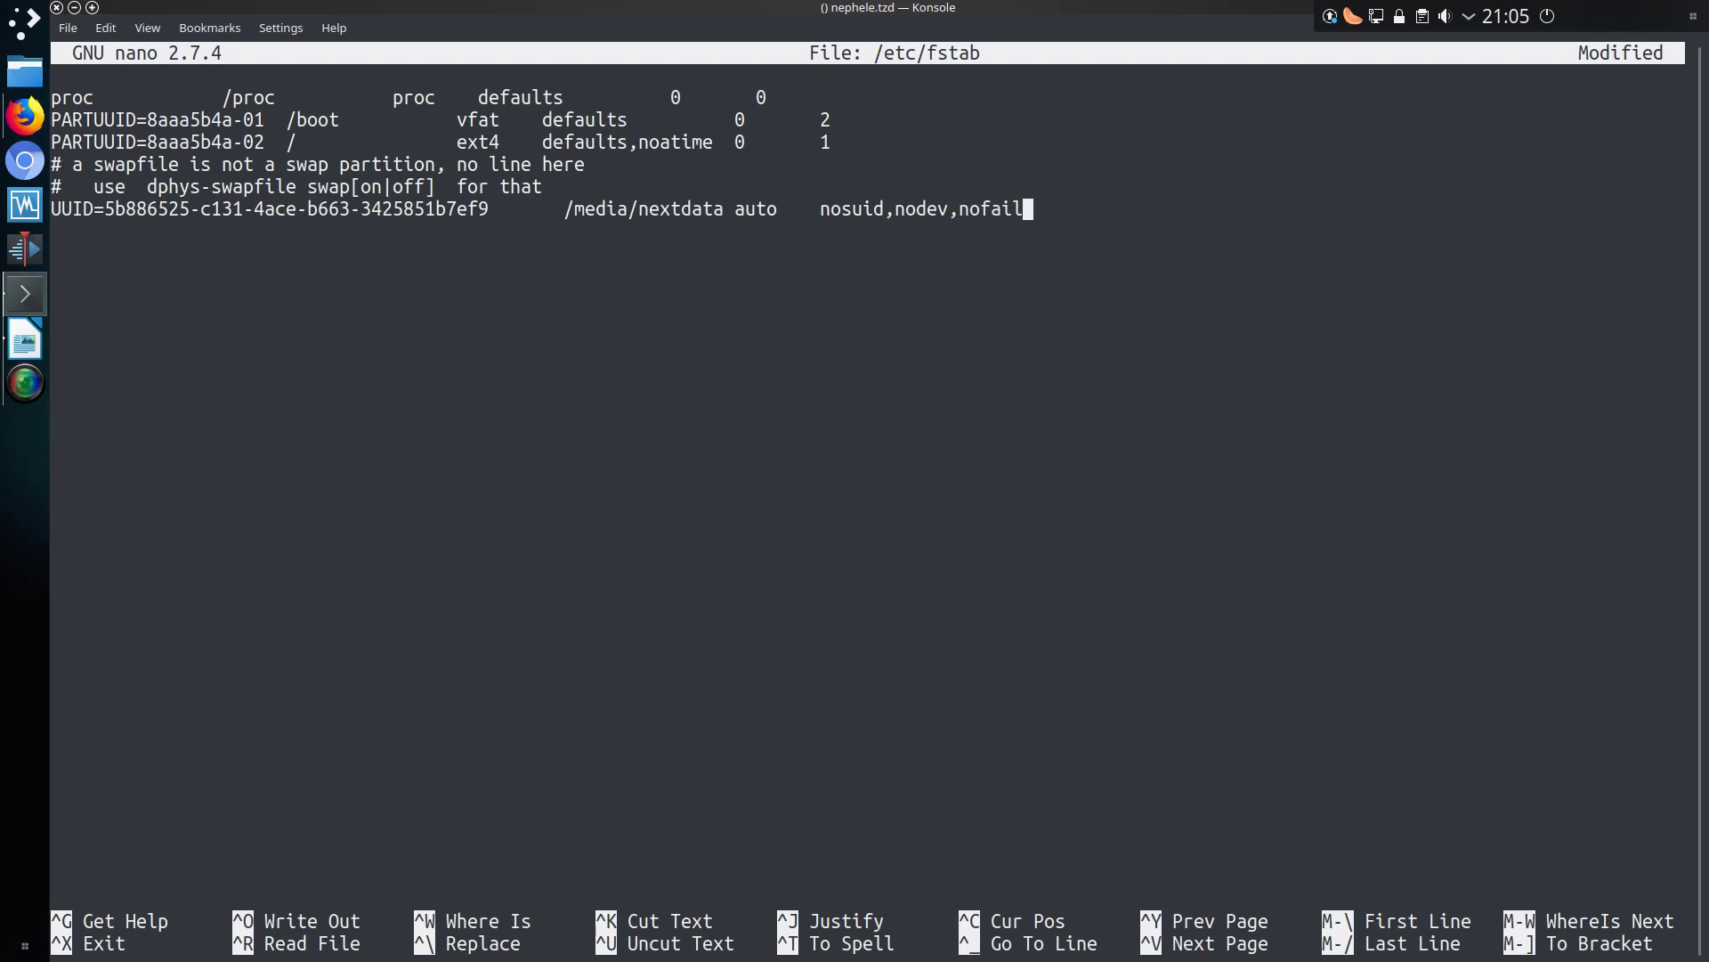
key(Tab)
text(0)
key(Tab)
text(0)
key(Return)
- Save the modified /etc/fstab and type sudo mount -a
key(ctrl+x)
key(y)
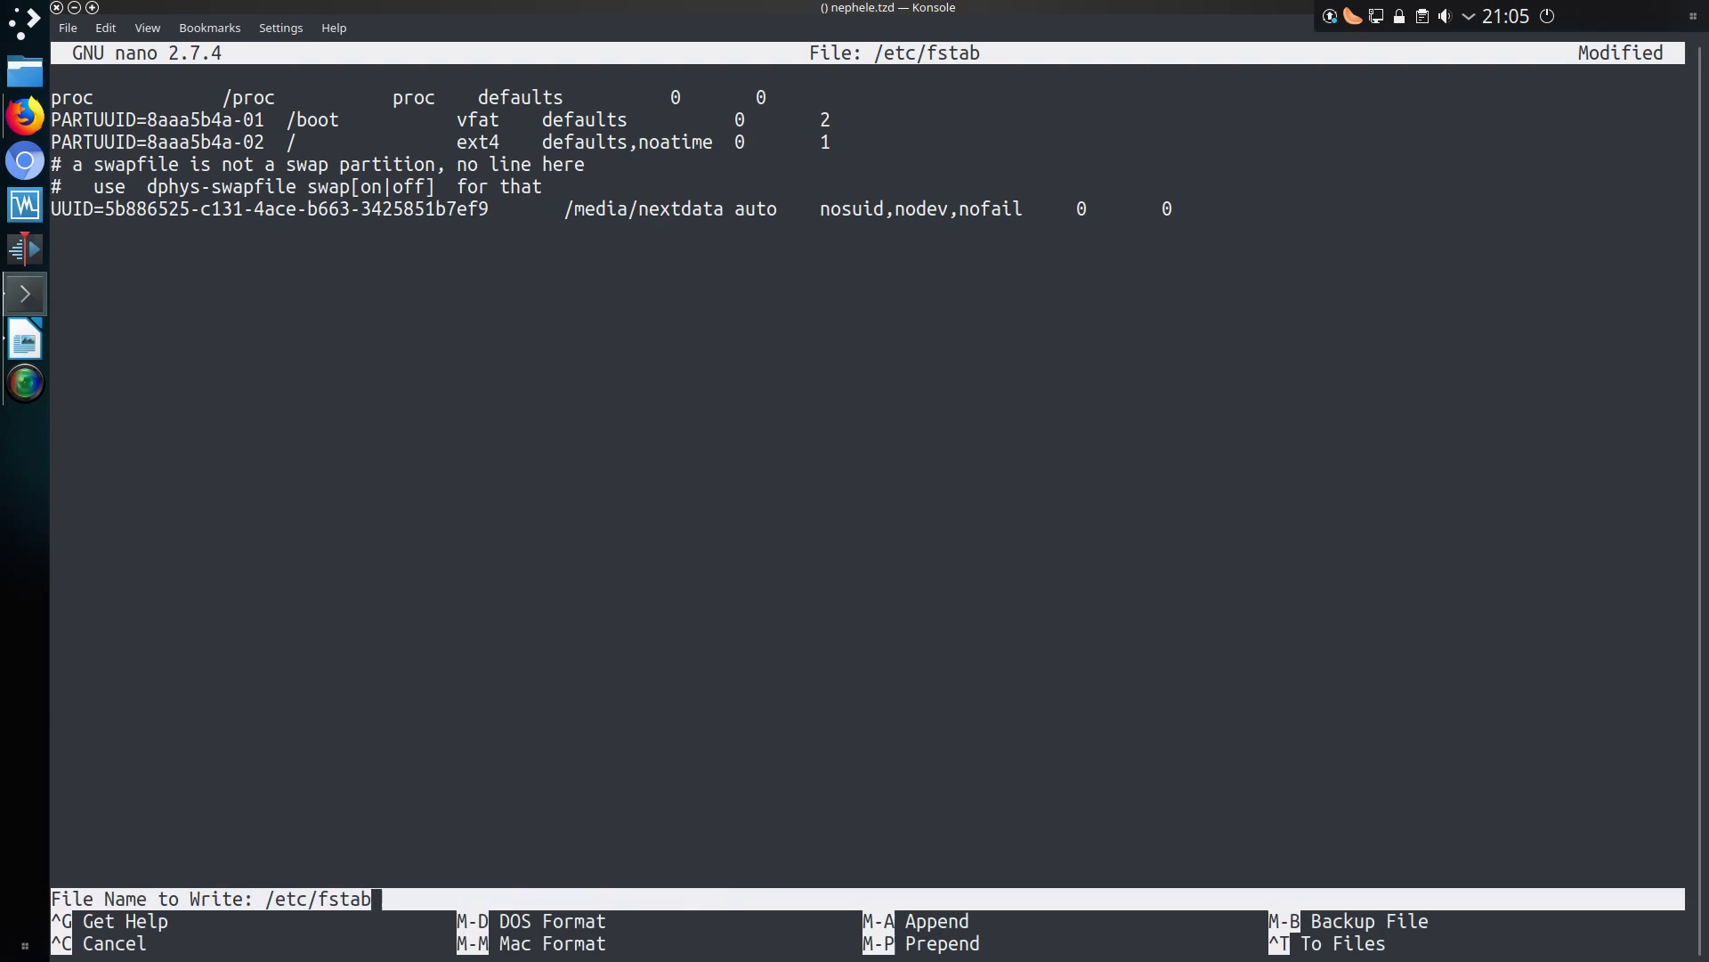
key(Return)
text(sudo mount -a)
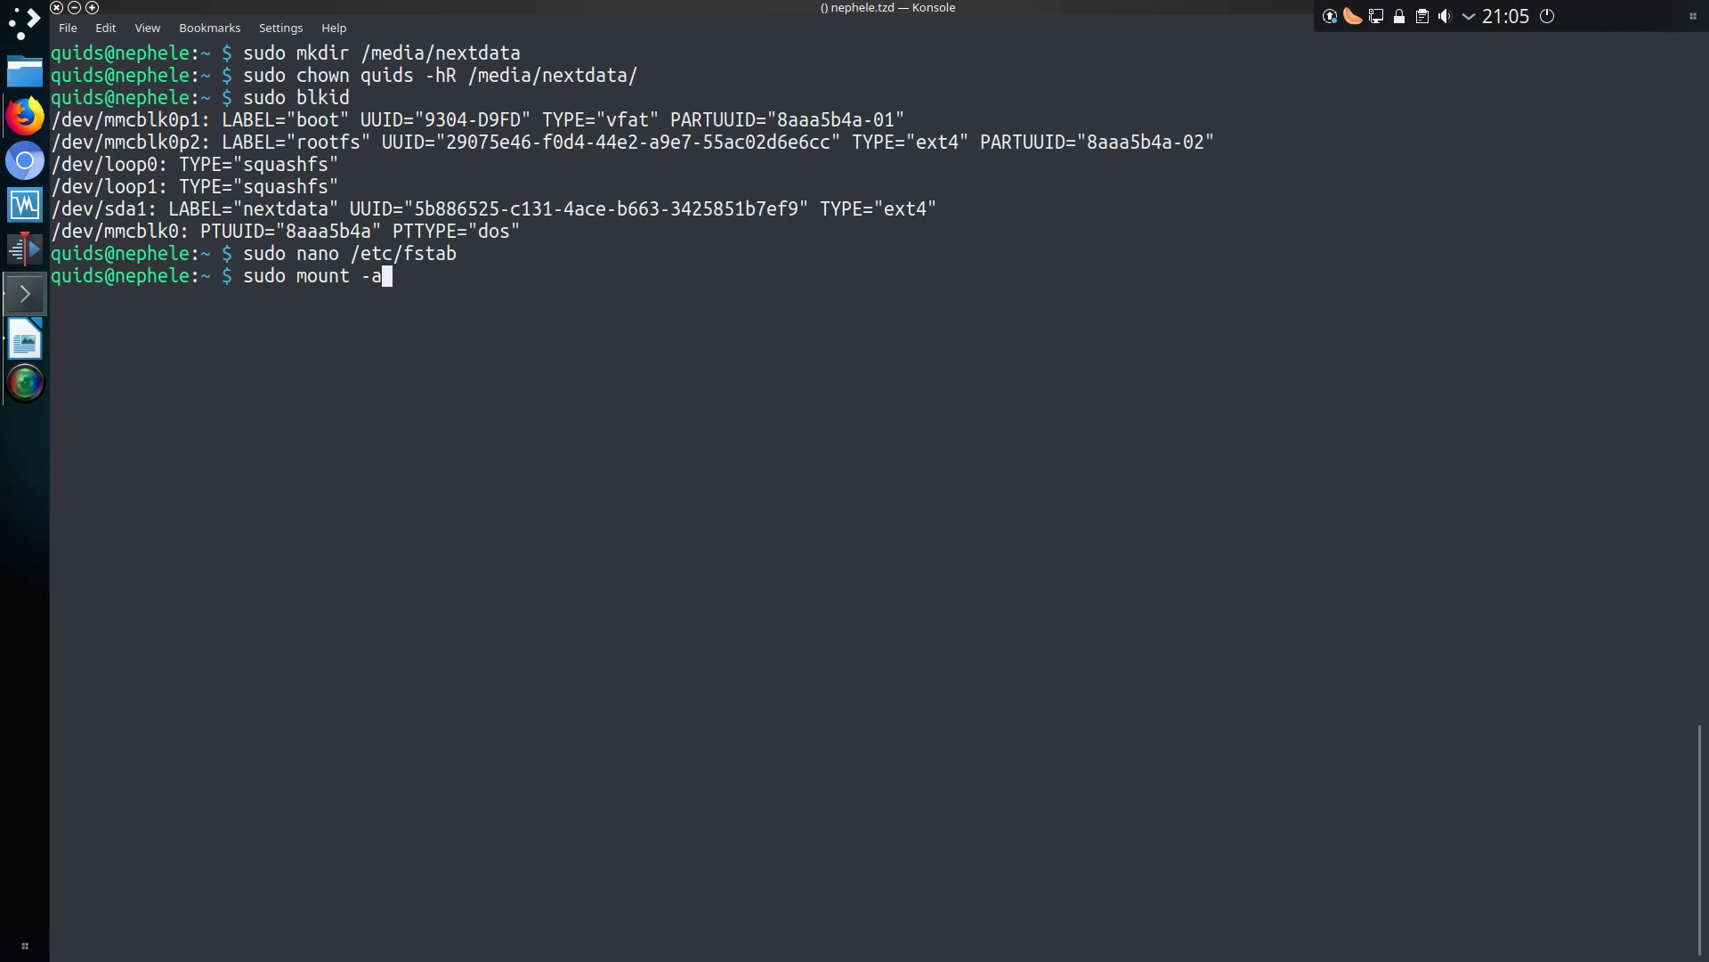
- Mount all fstab entries with sudo mount -a and begin a nano command for /var/snap/next
key(Return)
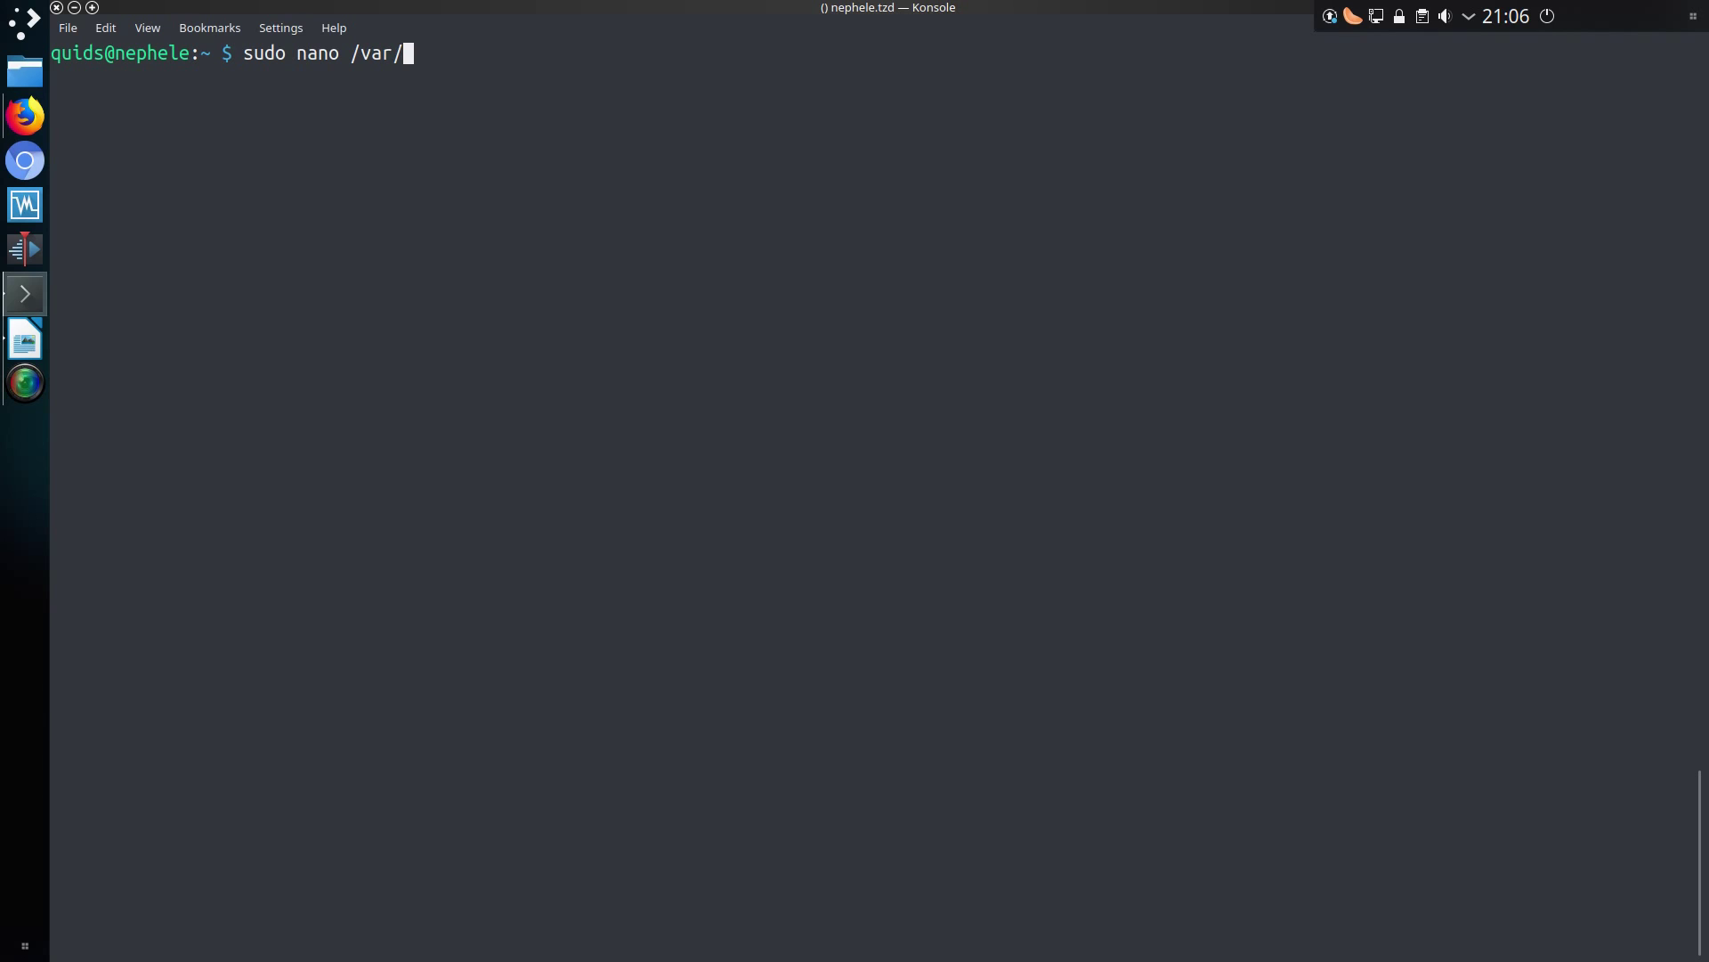
text(nap/next)
- Open /var/snap/nextcloud/current/nextcloud/config/autoconfig.php in nano
key(Tab)
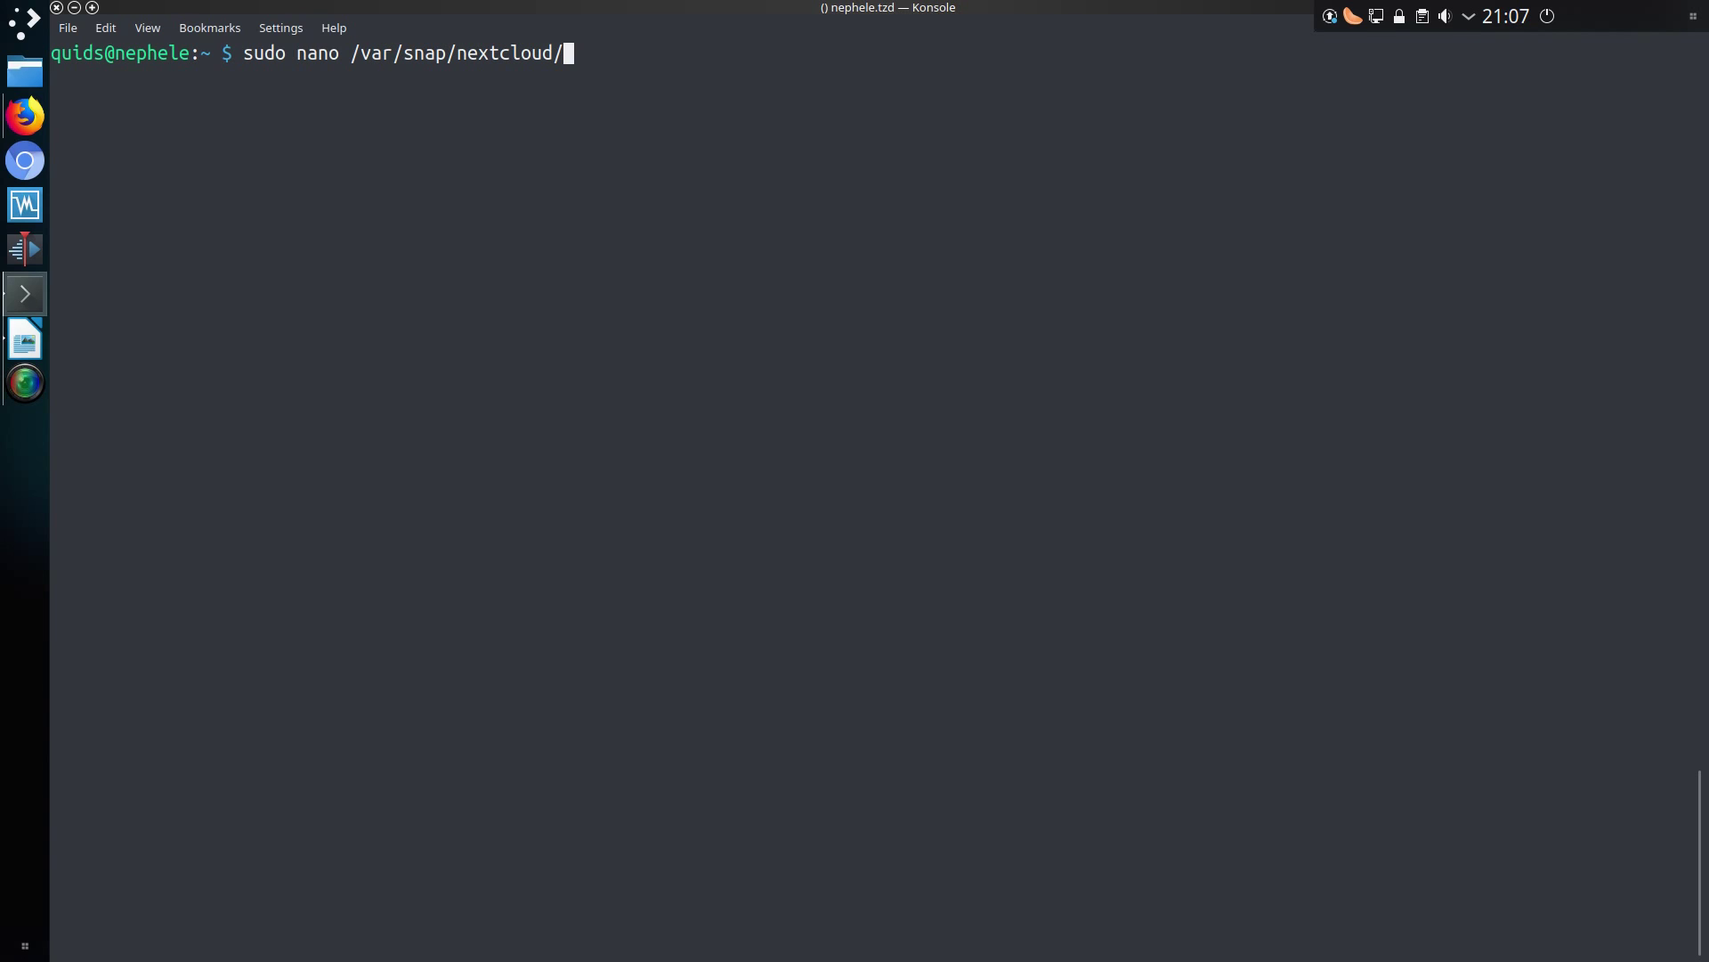
text(current/nextcloud/)
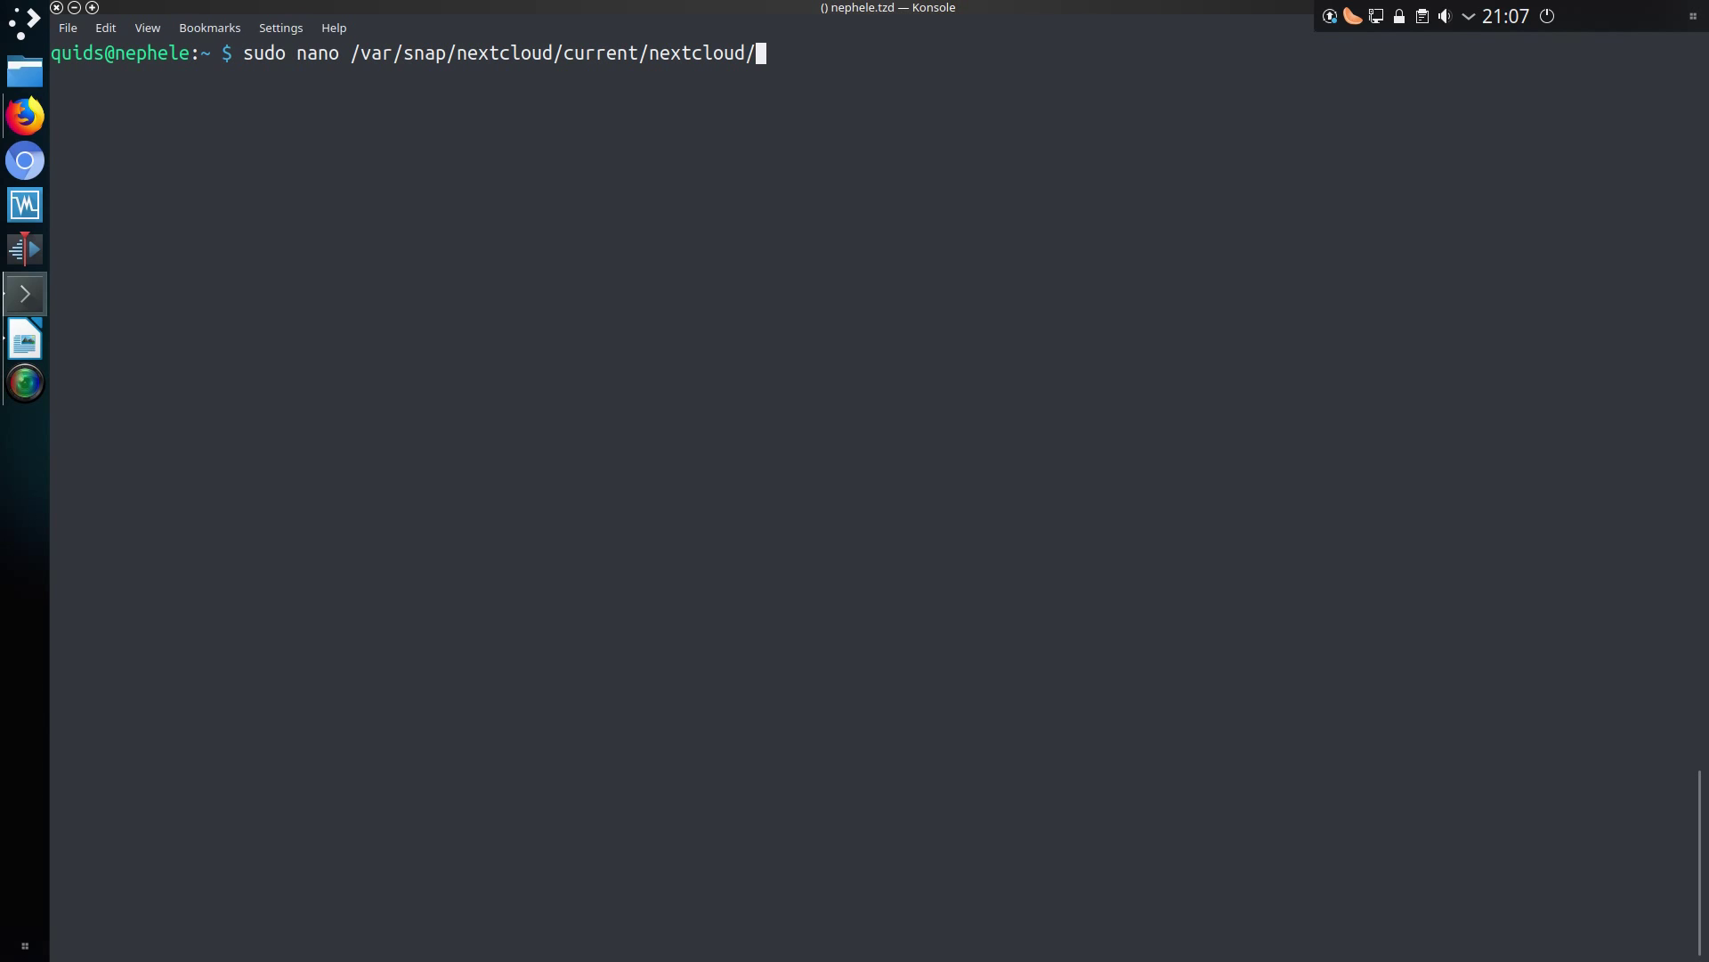
text(conf)
key(Tab)
text(a)
key(Tab)
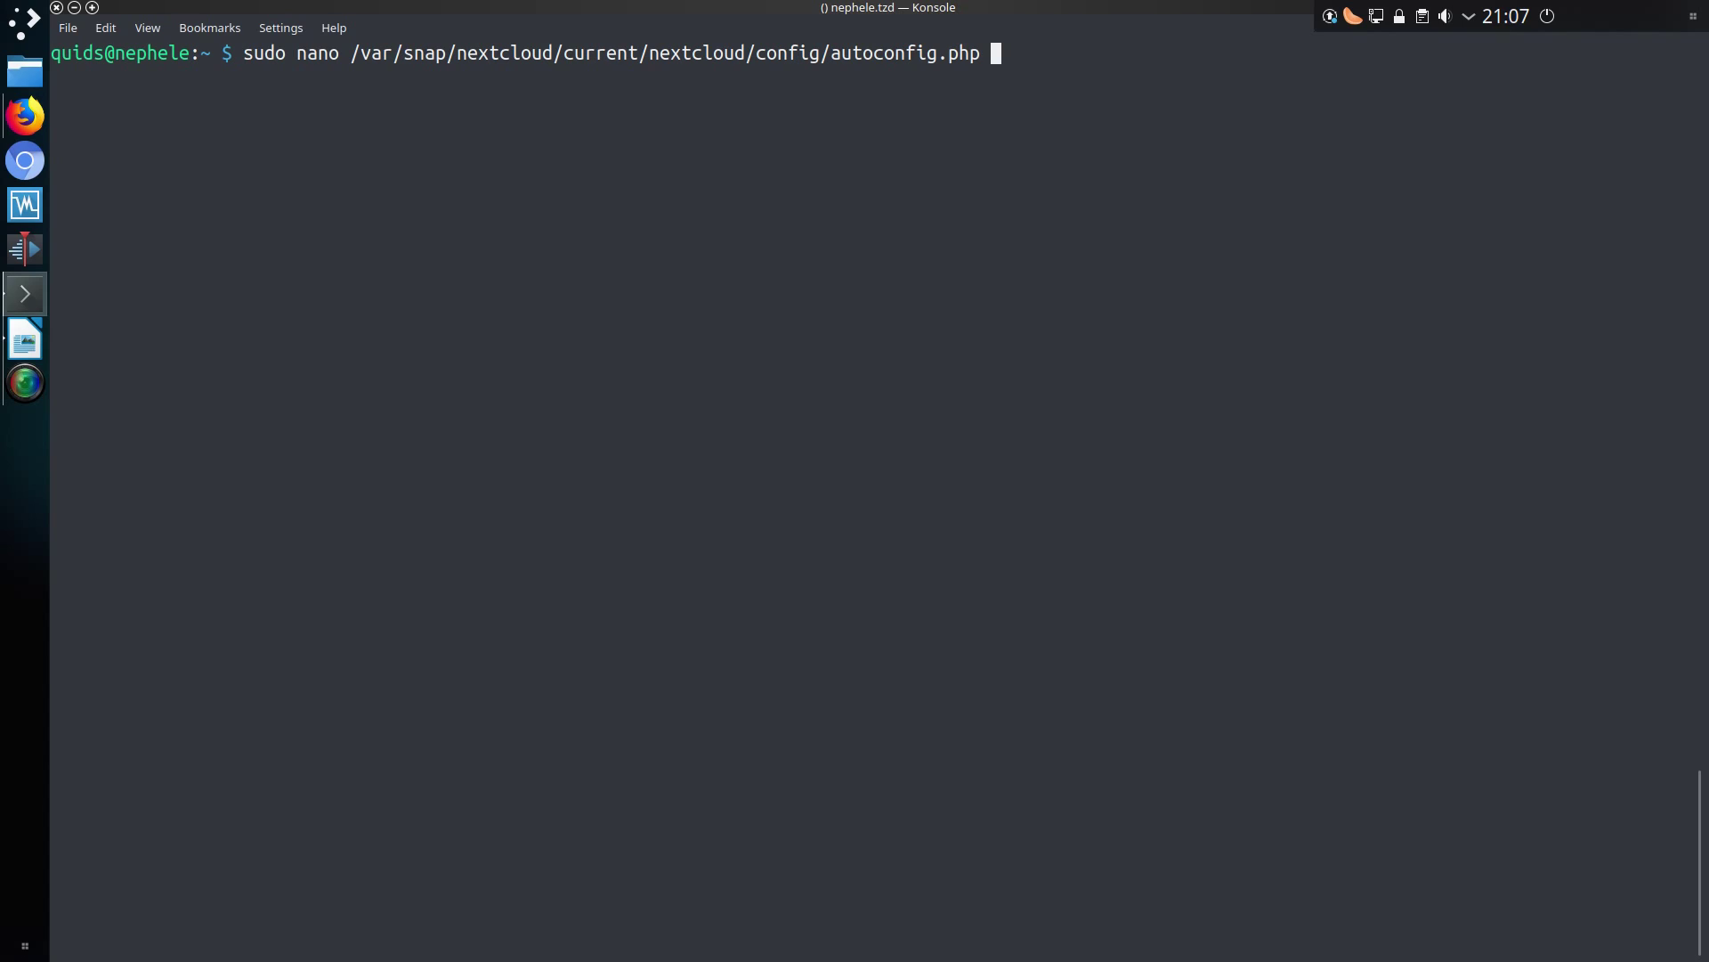
key(Return)
- Comment out the existing directory line and add 'directory' => '/media/nextdata',
key(Down)
key(Down)
key(Down)
key(Down)
key(Down)
key(Down)
key(Down)
key(Down)
key(Down)
text(//)
key(Down)
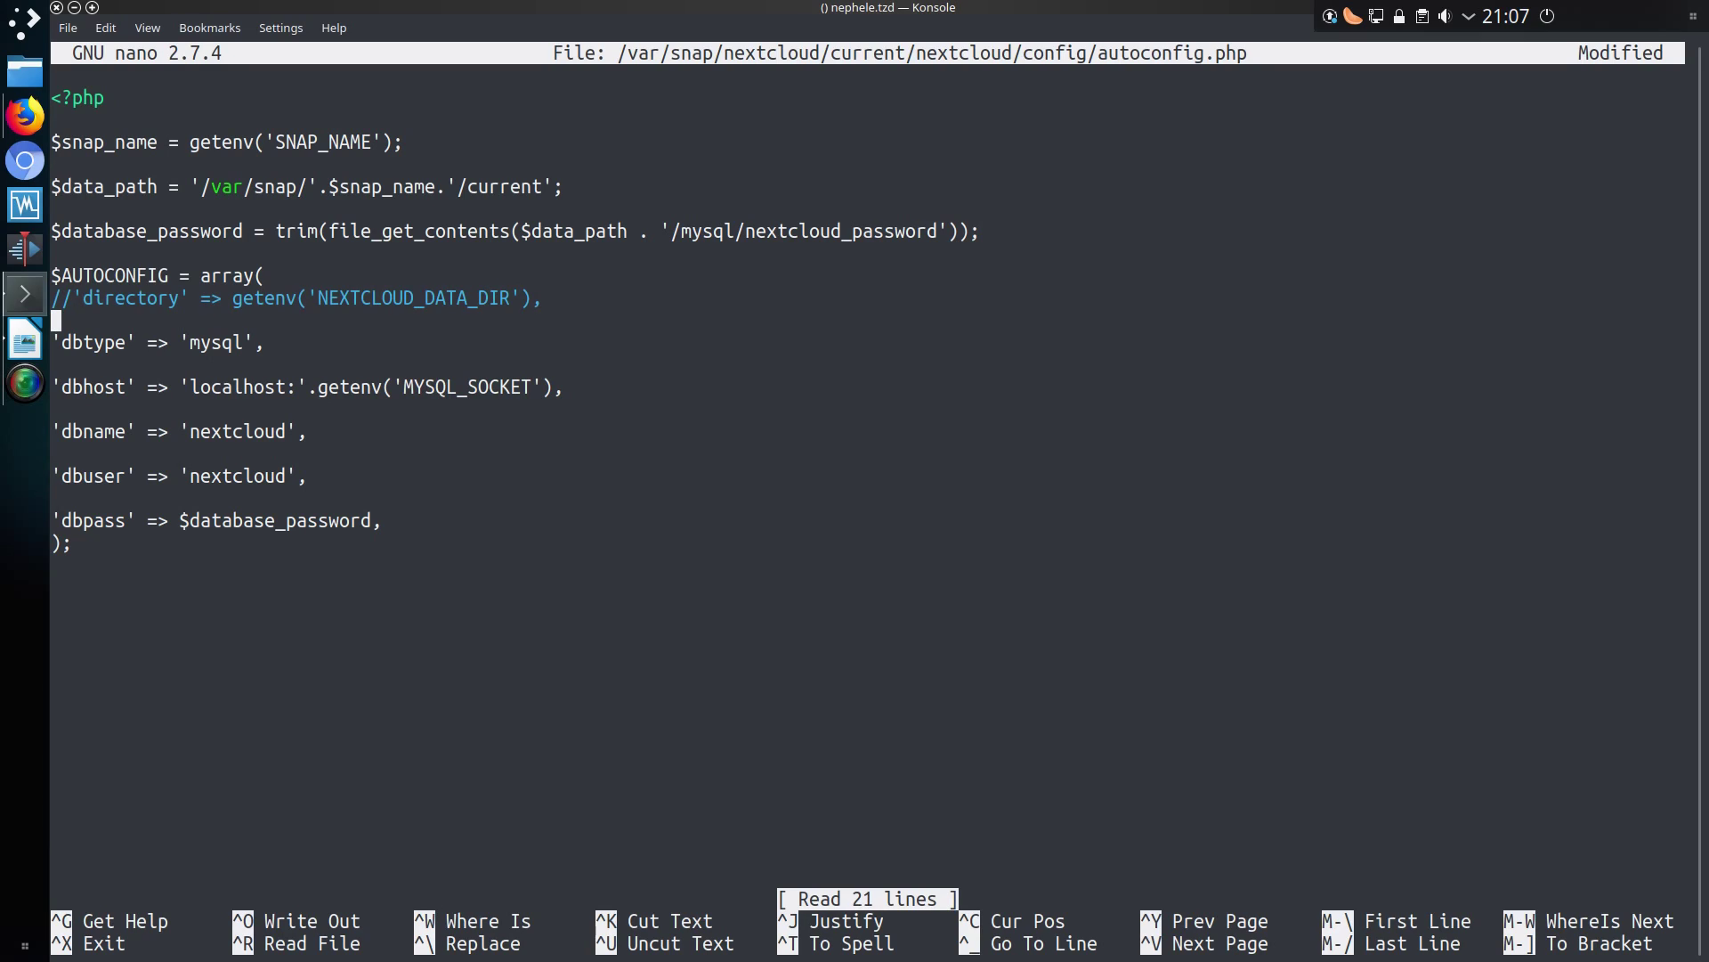
text('directory')
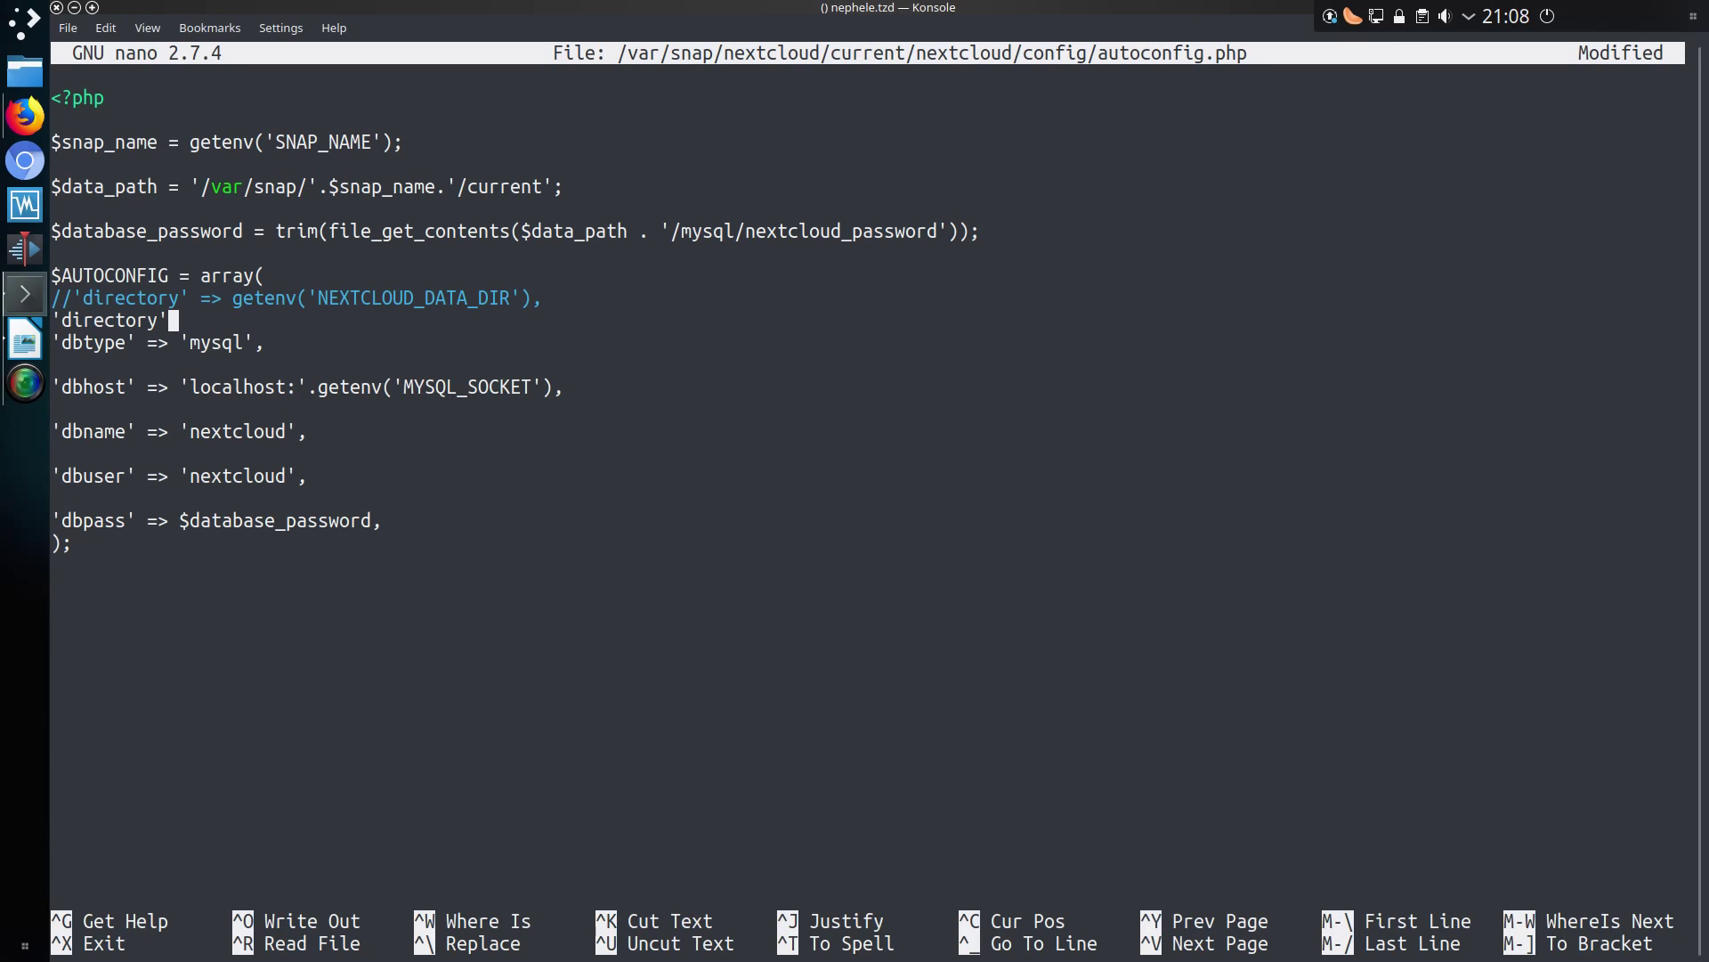
text( => '/media/nextdata')
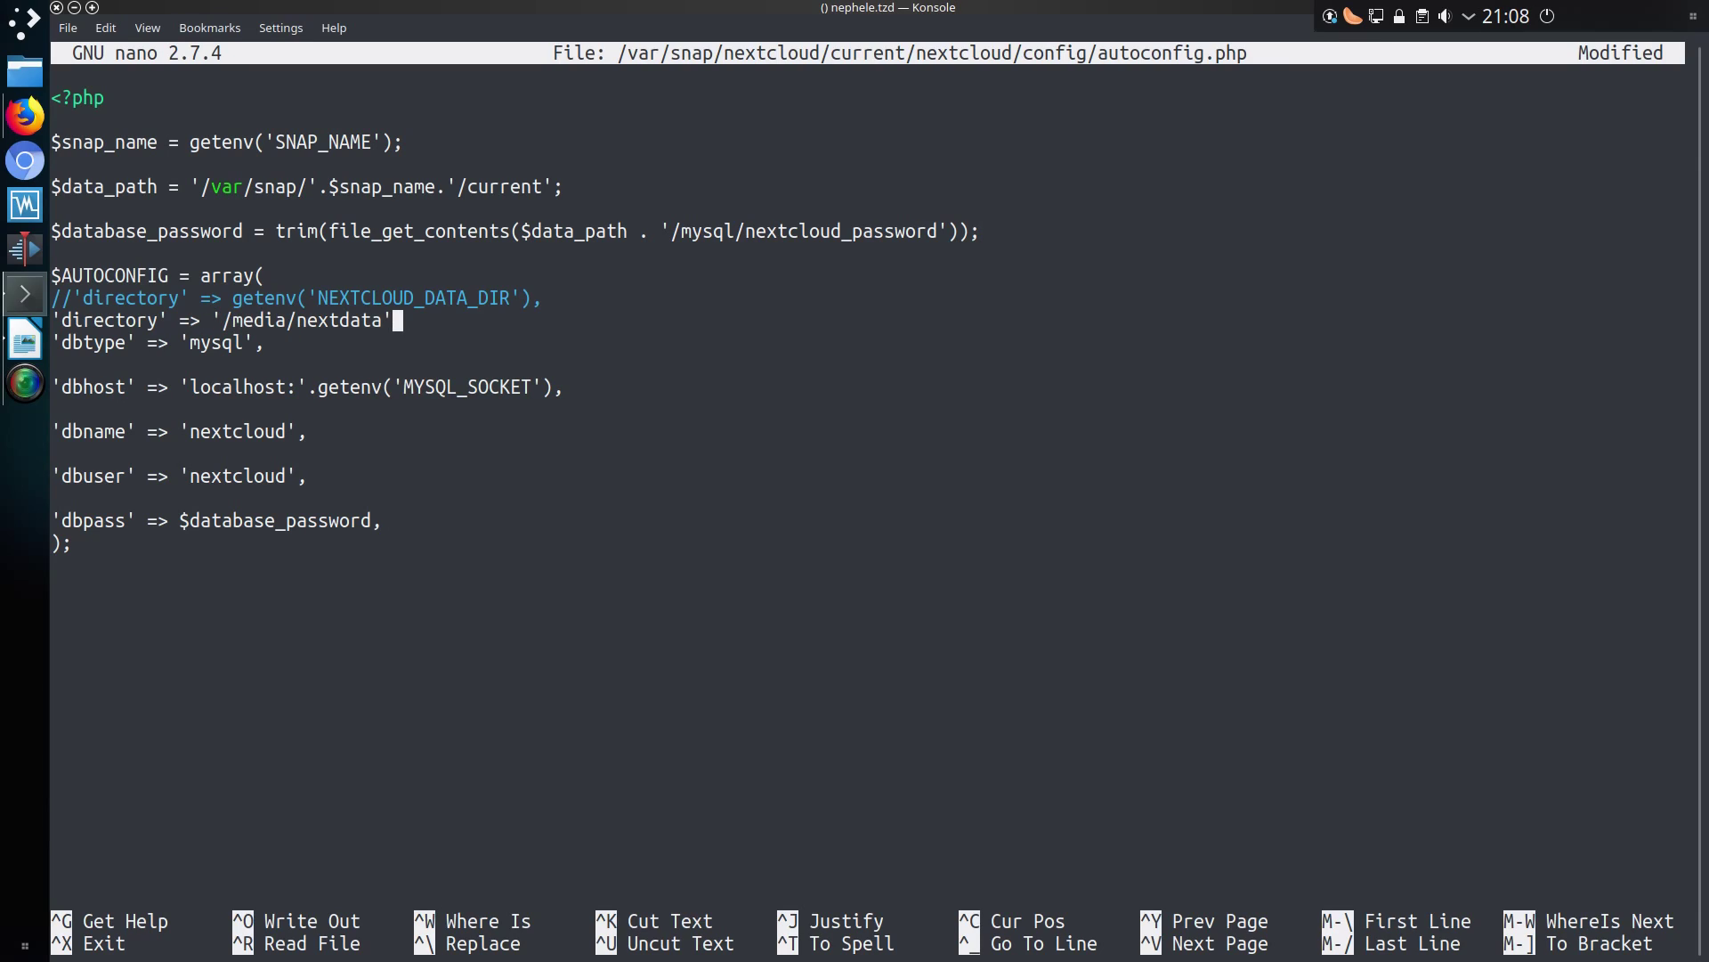
text(,)
key(Return)
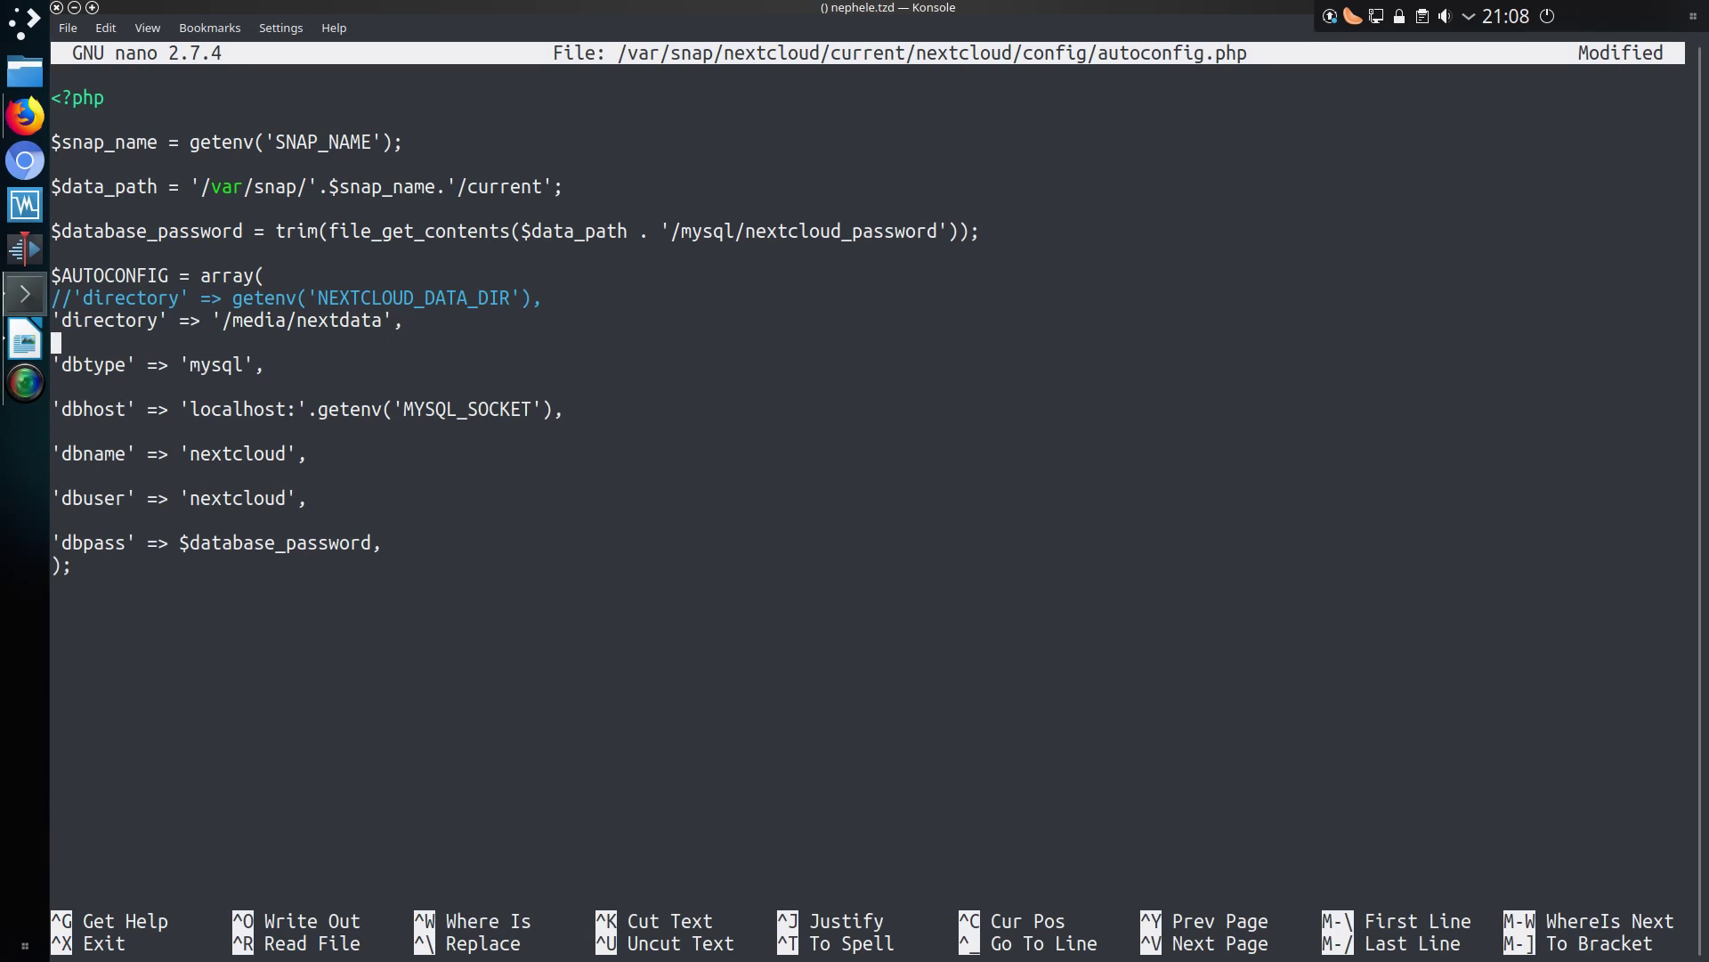
- Save autoconfig.php, clear the screen, and type sudo snap restart nextcloud.php-fpm
key(ctrl+x)
key(y)
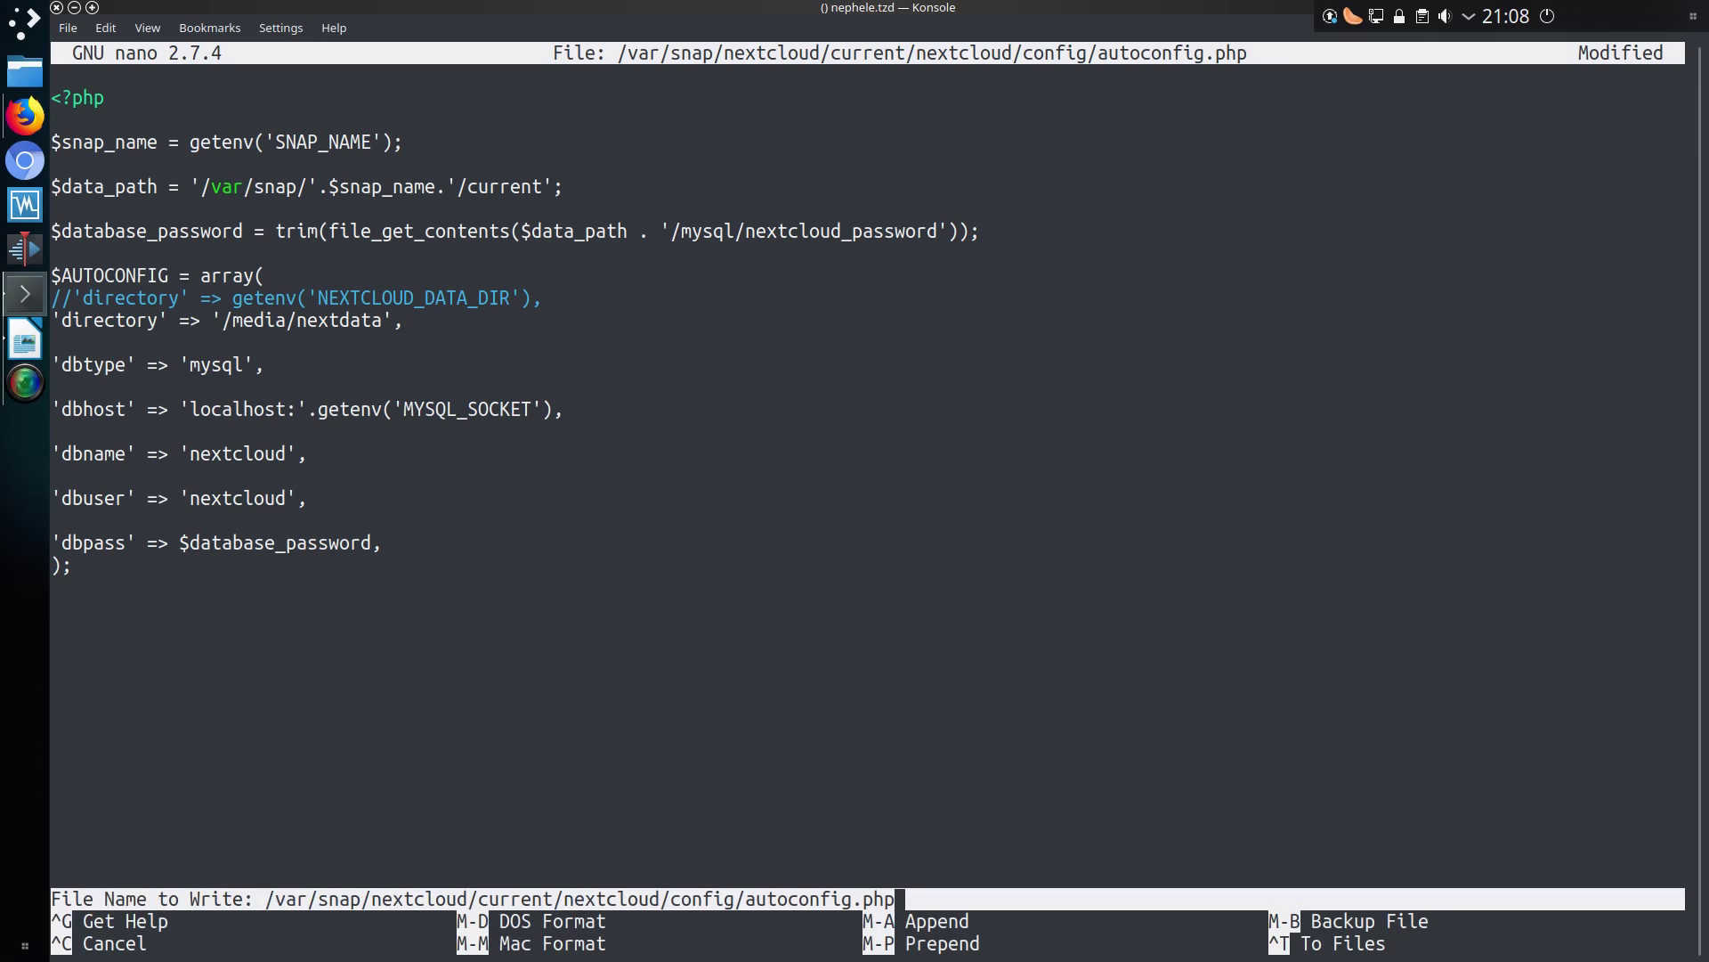
key(Return)
key(ctrl+l)
text(sudo snap restart nextcloud.)
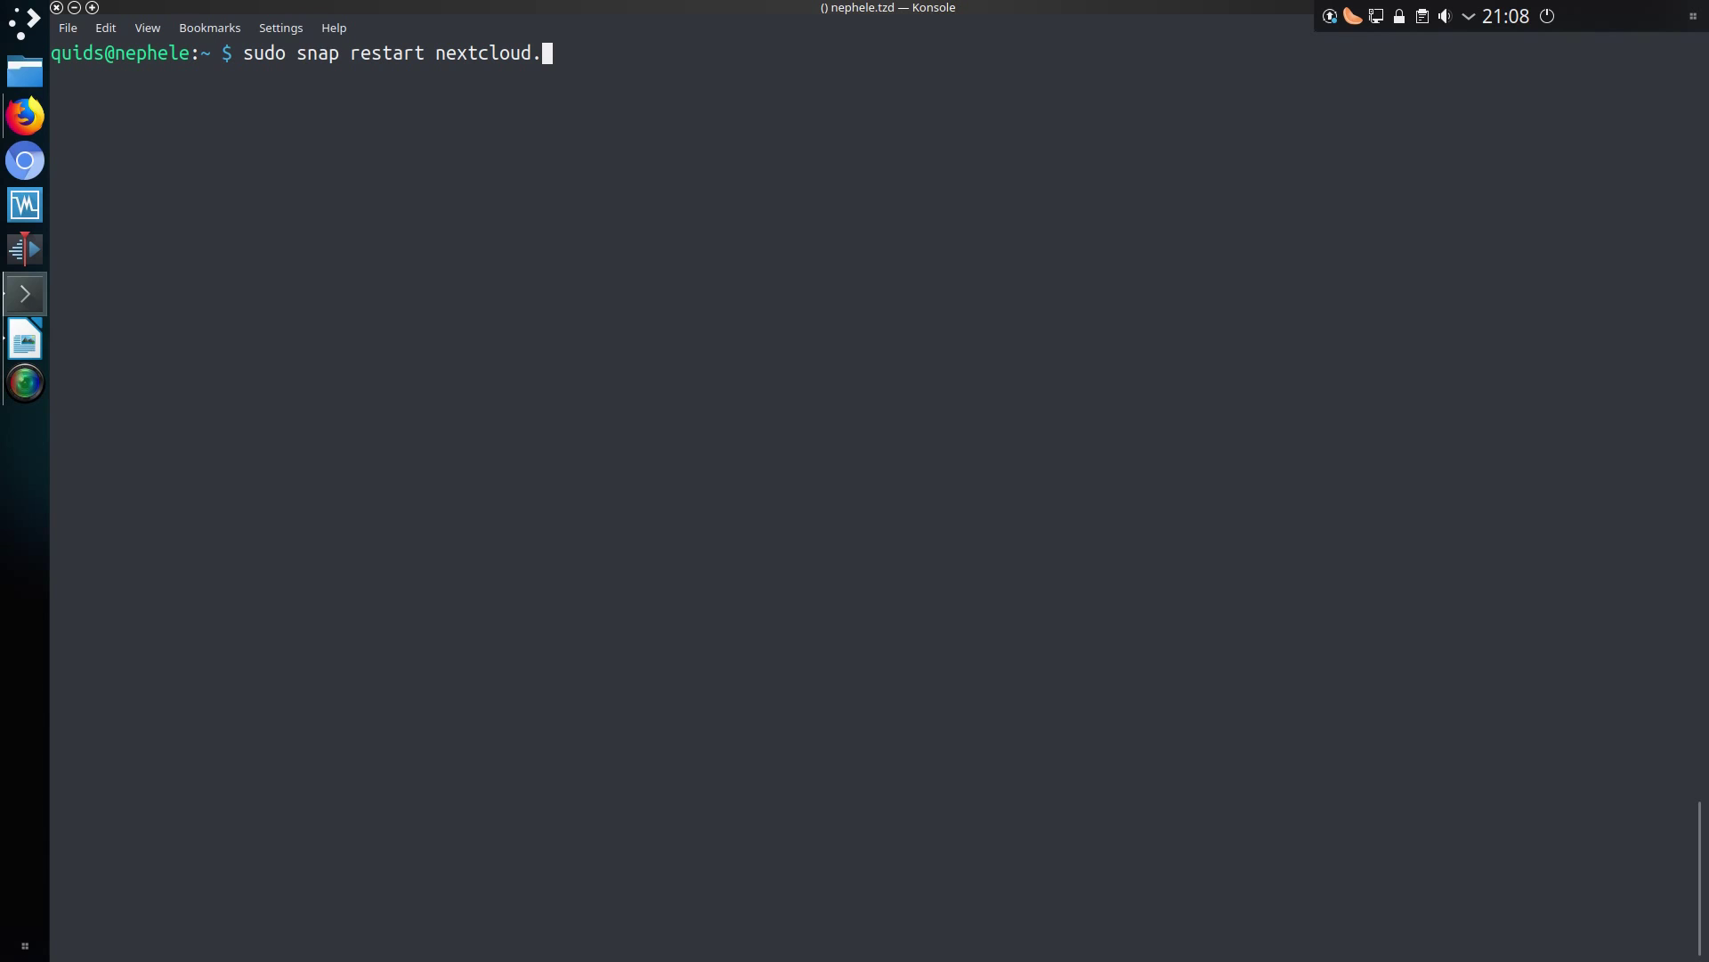
text(php-fpm)
- Restart nextcloud.php-fpm, discard a recalled disable command, and switch to Chromium showing Nextcloud Files
key(Return)
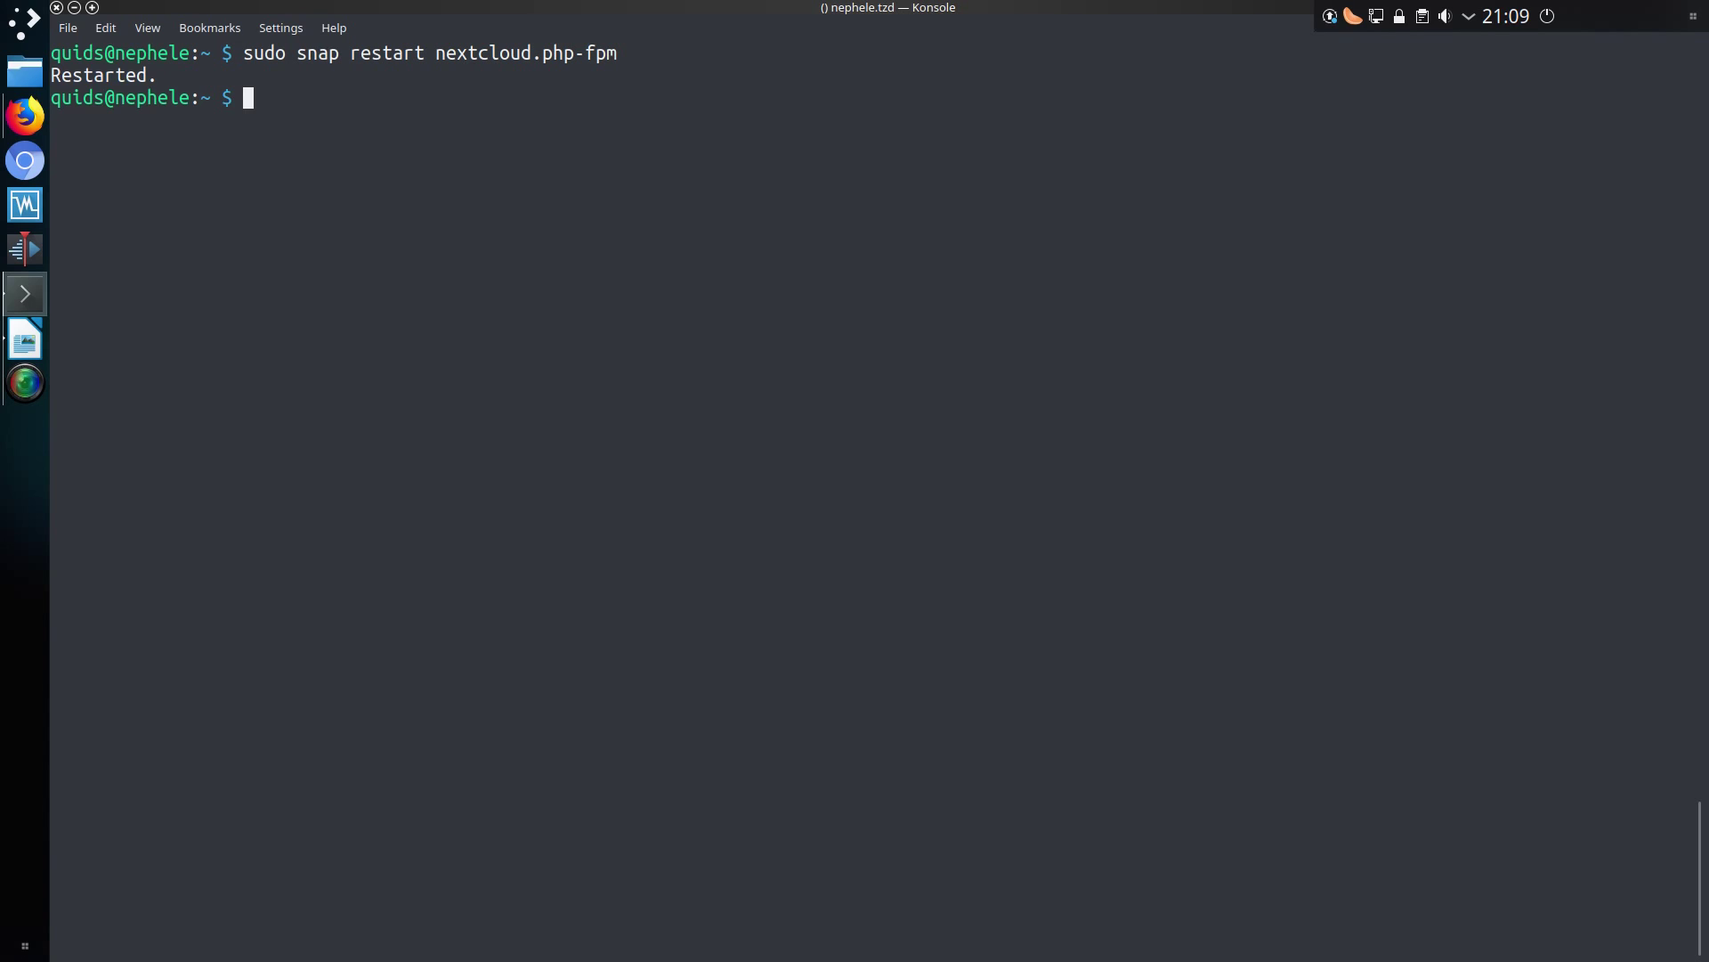
key(Up)
key(Up)
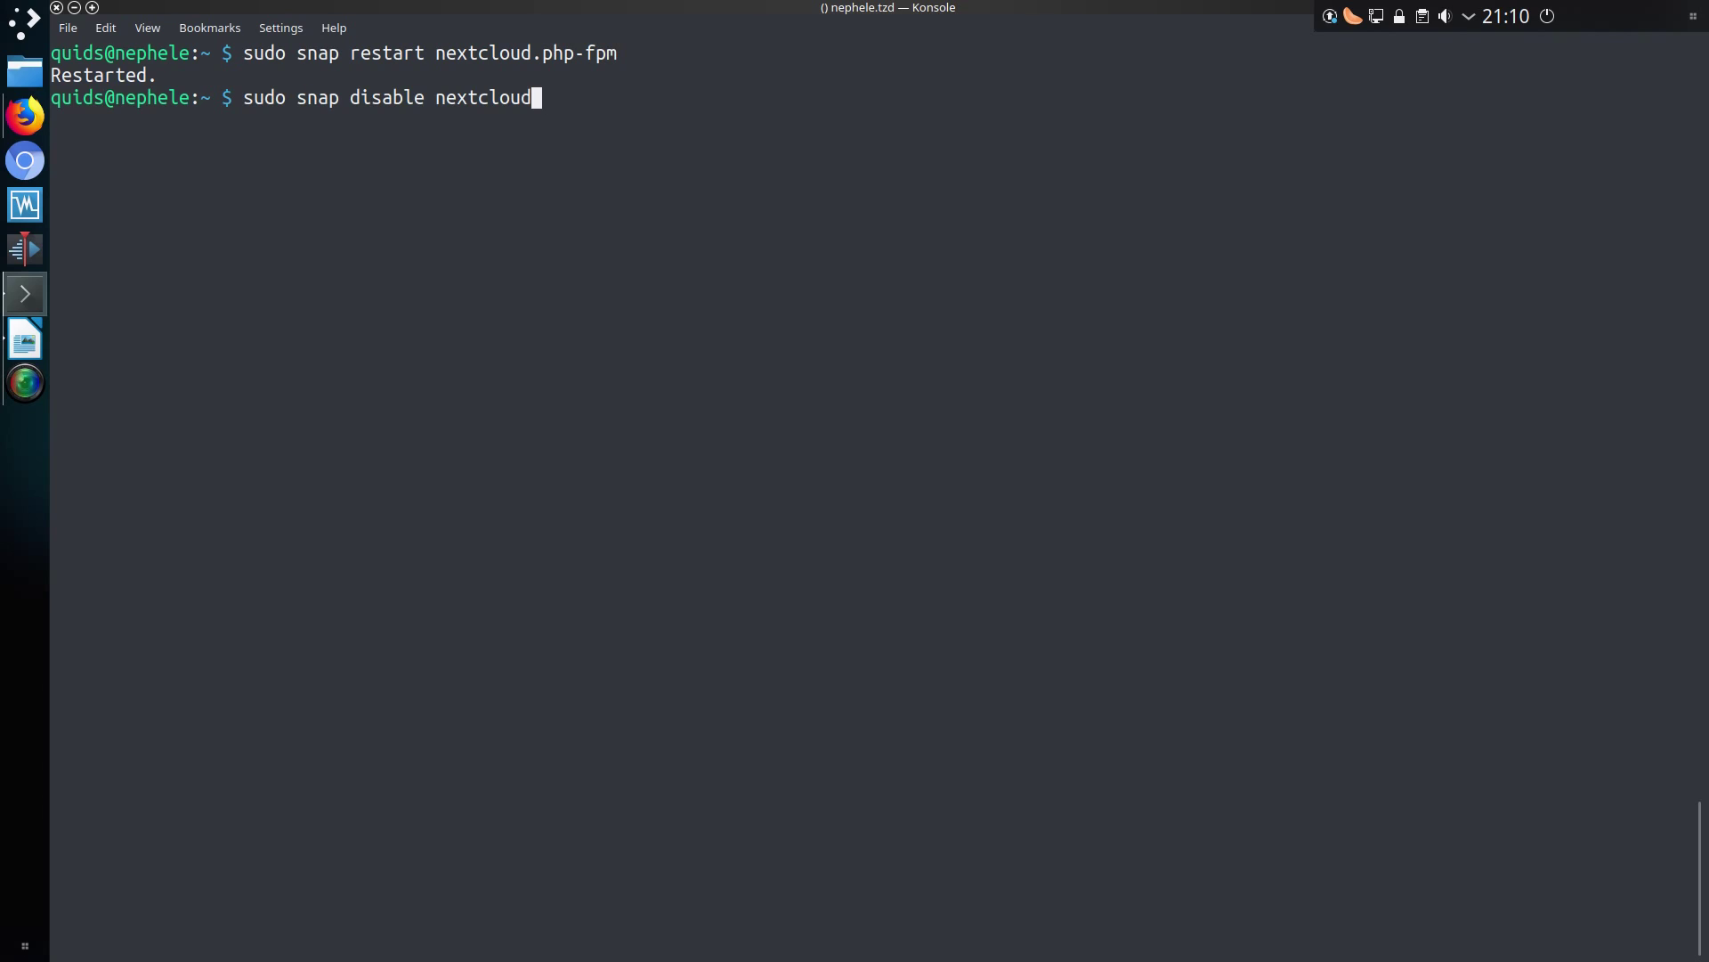
key(ctrl+u)
key(alt+Tab)
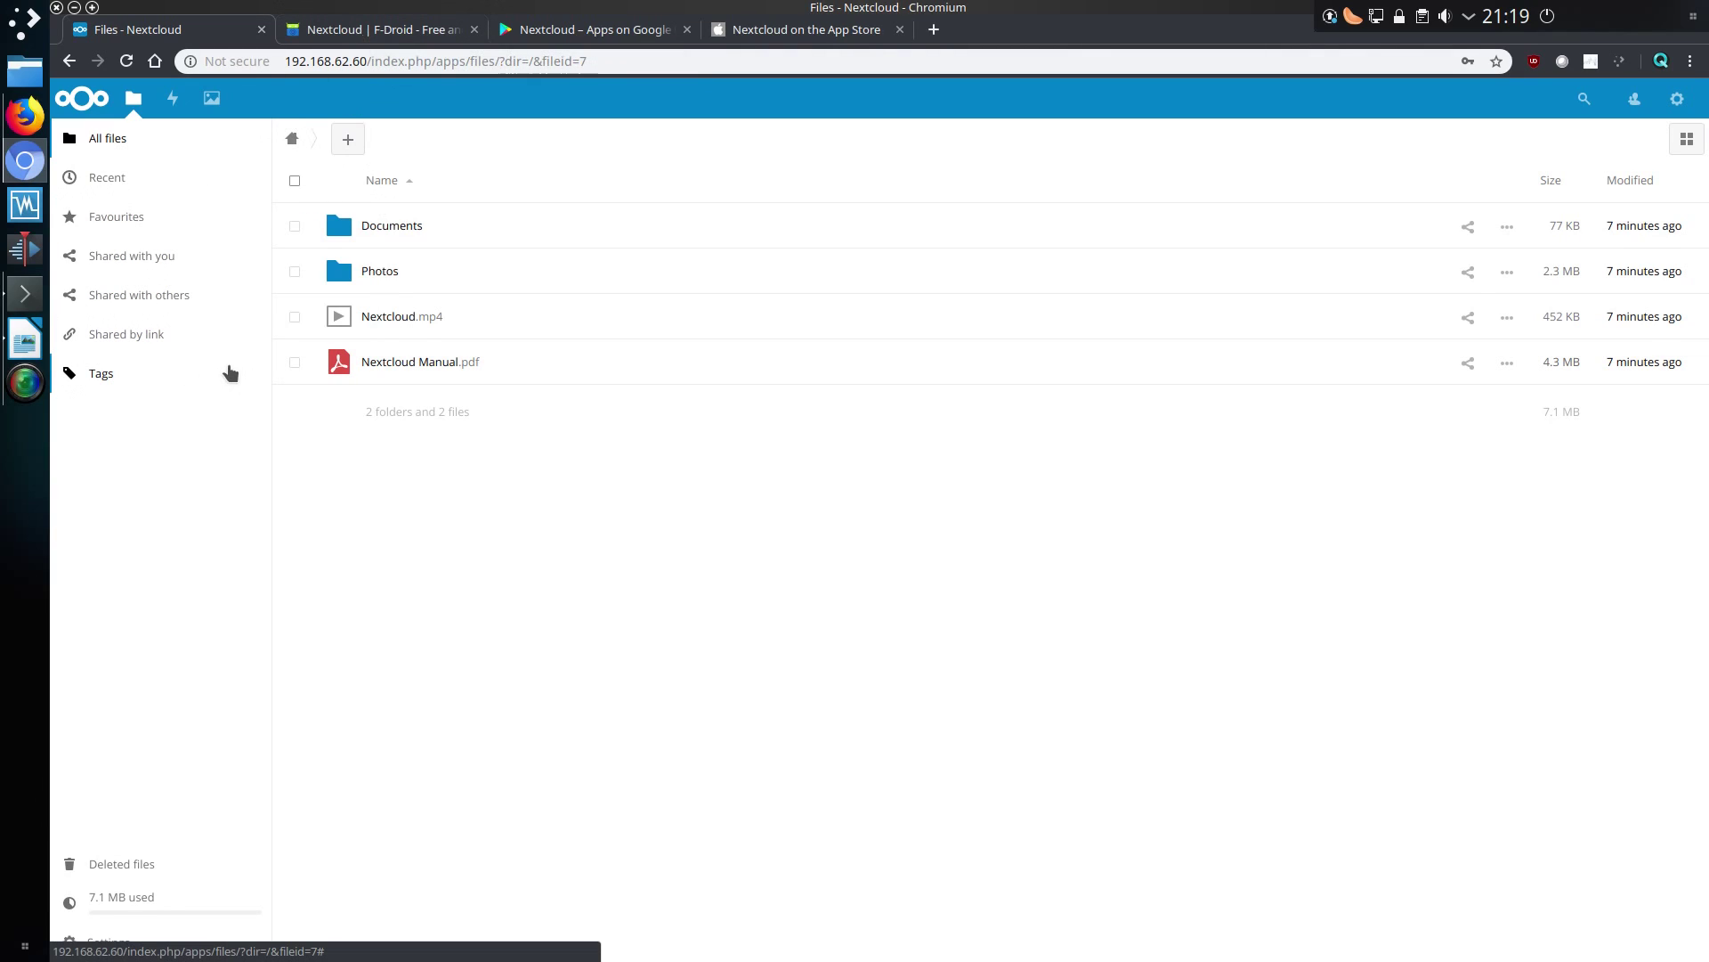
- Look over the Nextcloud app's F-Droid, Google Play and App Store pages, then return to Files
click(361, 31)
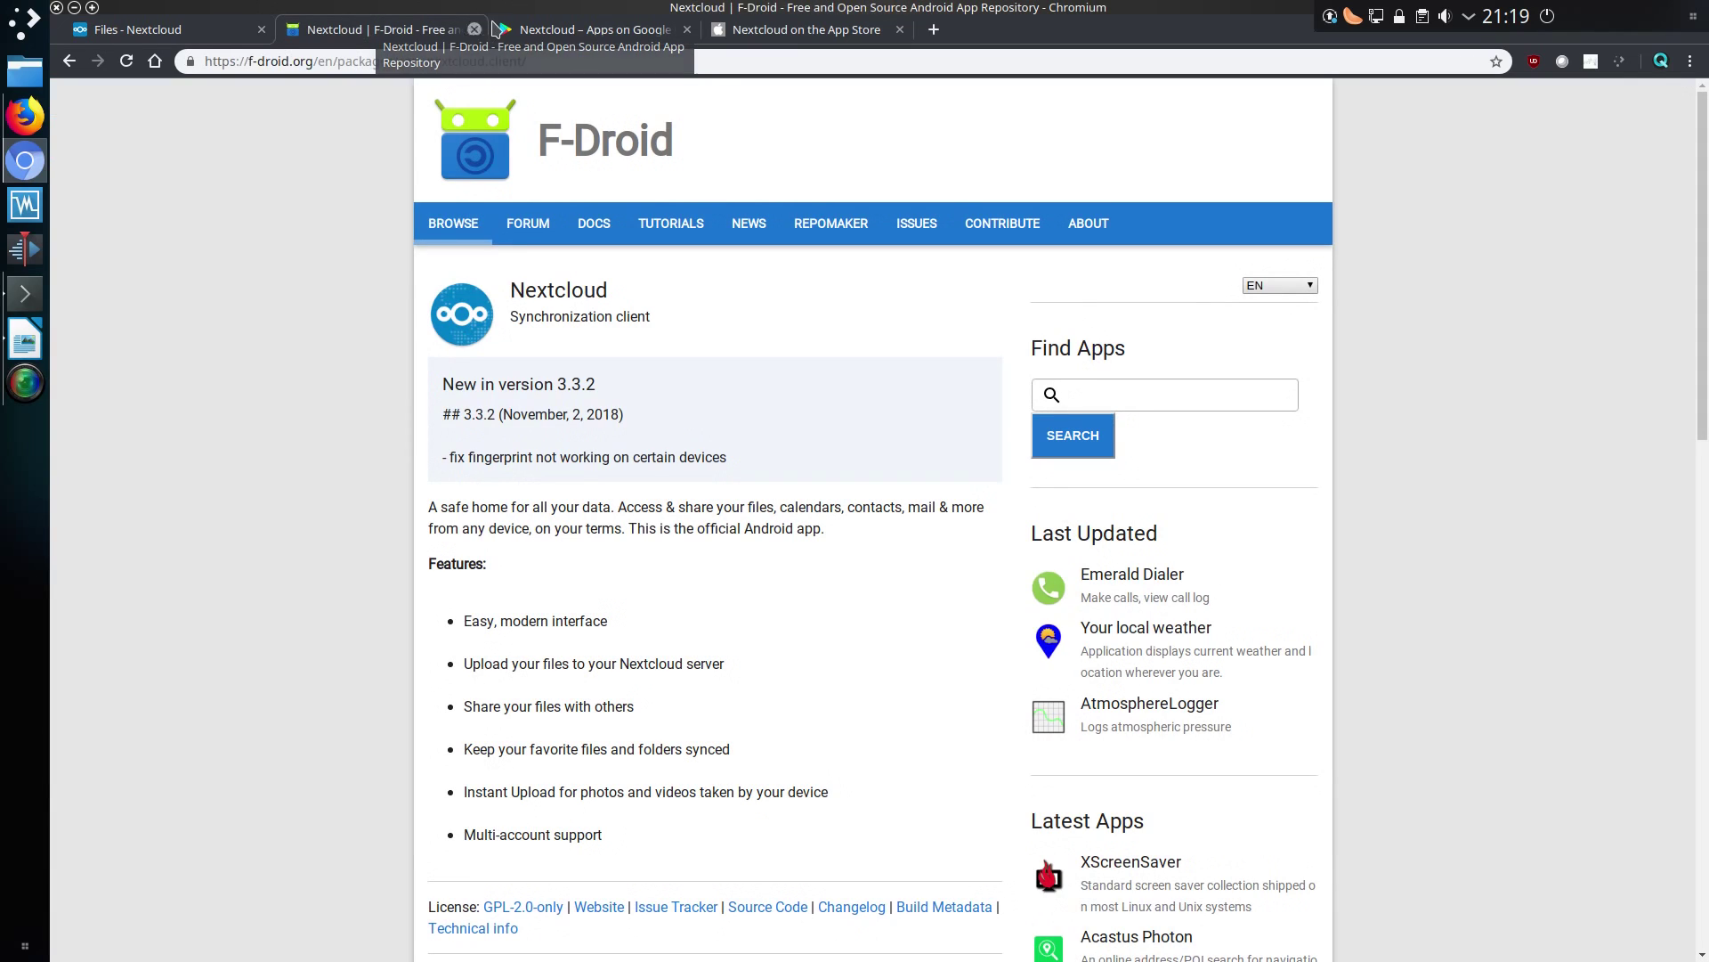
click(573, 31)
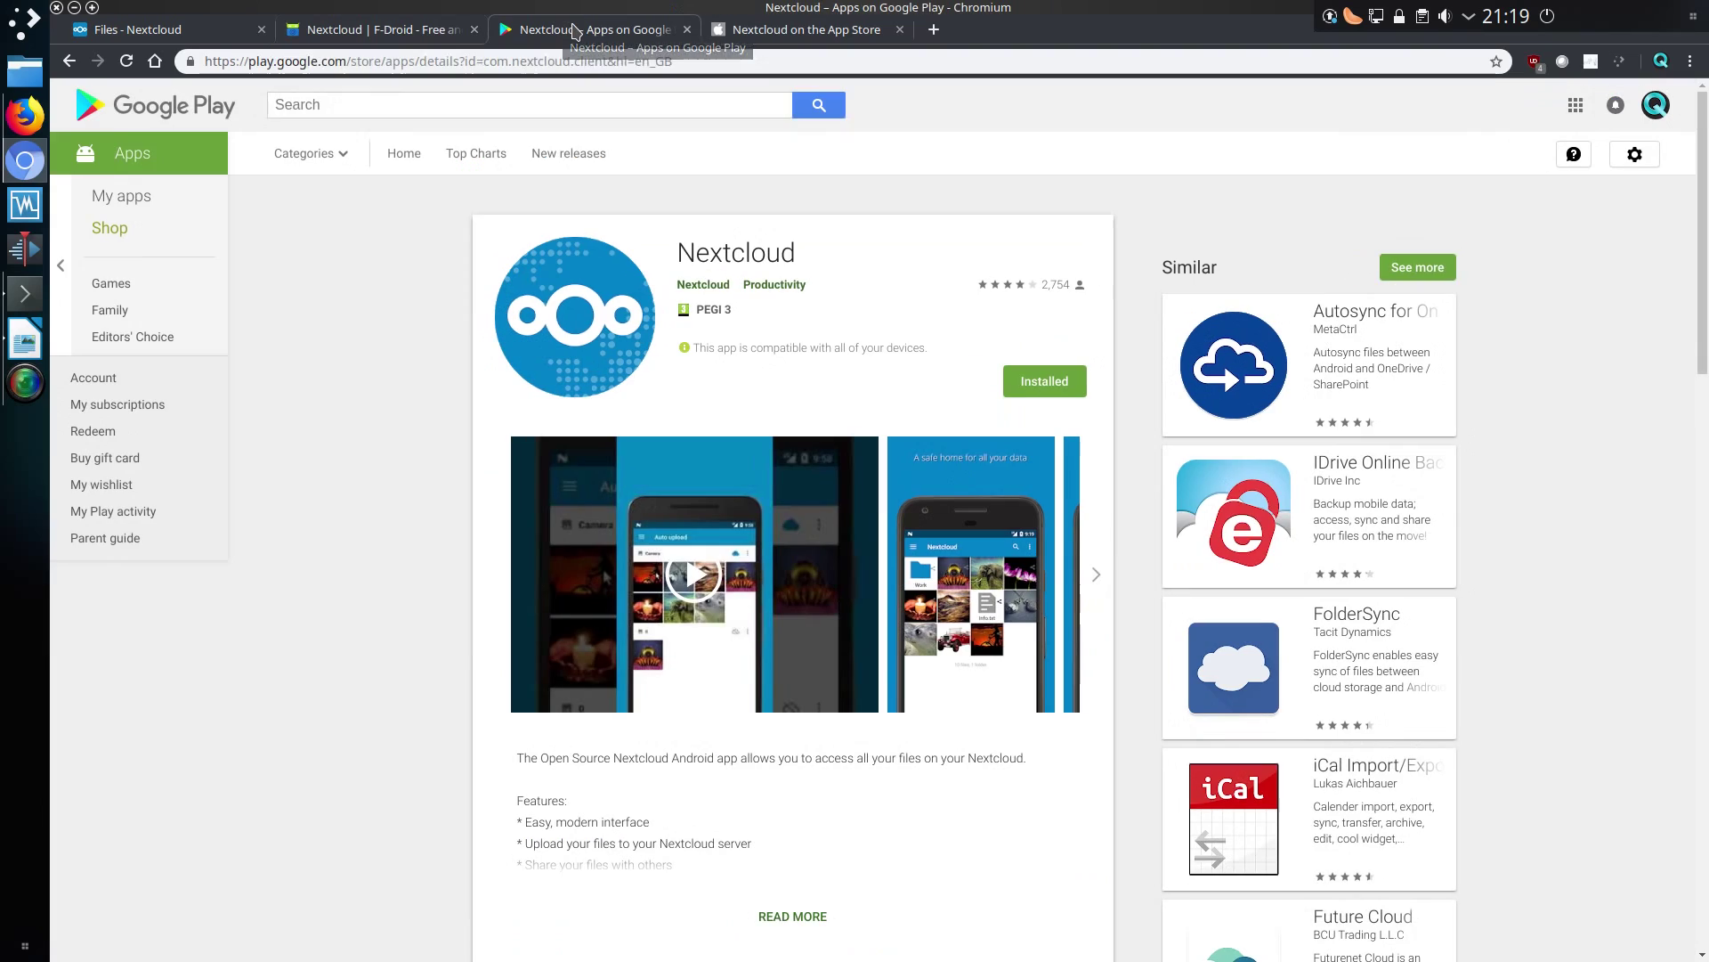
click(752, 32)
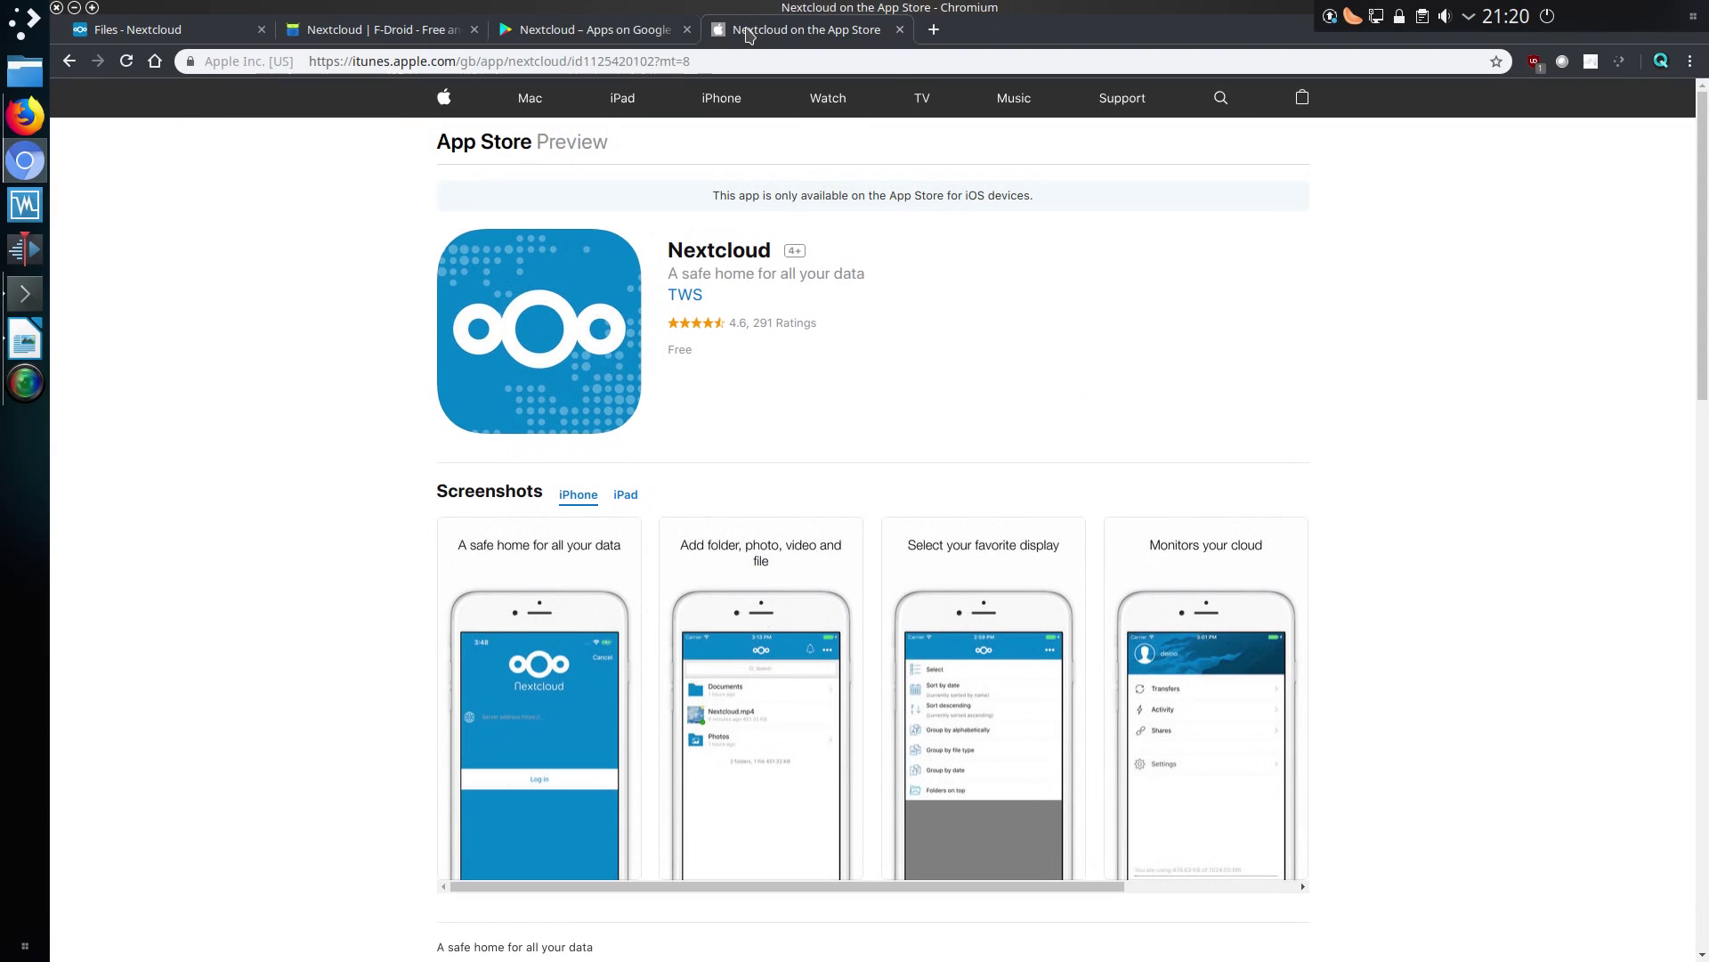
click(249, 34)
- Open the Users page from the gear menu and check the Not secure connection details
click(1678, 98)
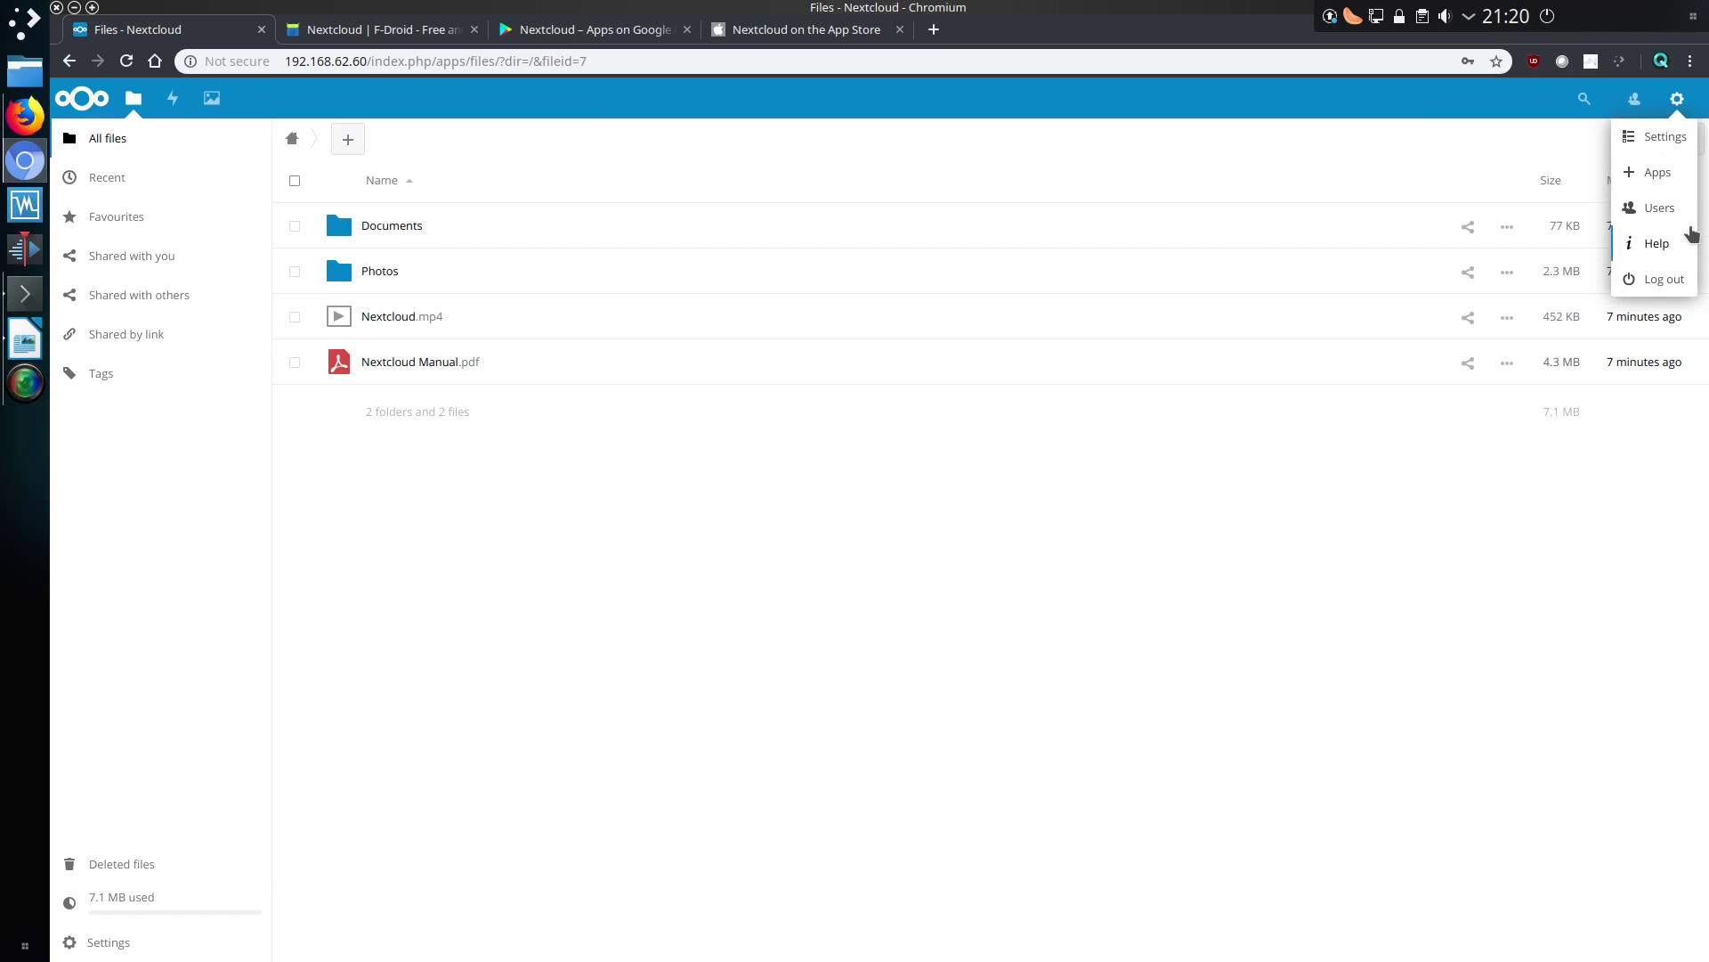
click(1653, 211)
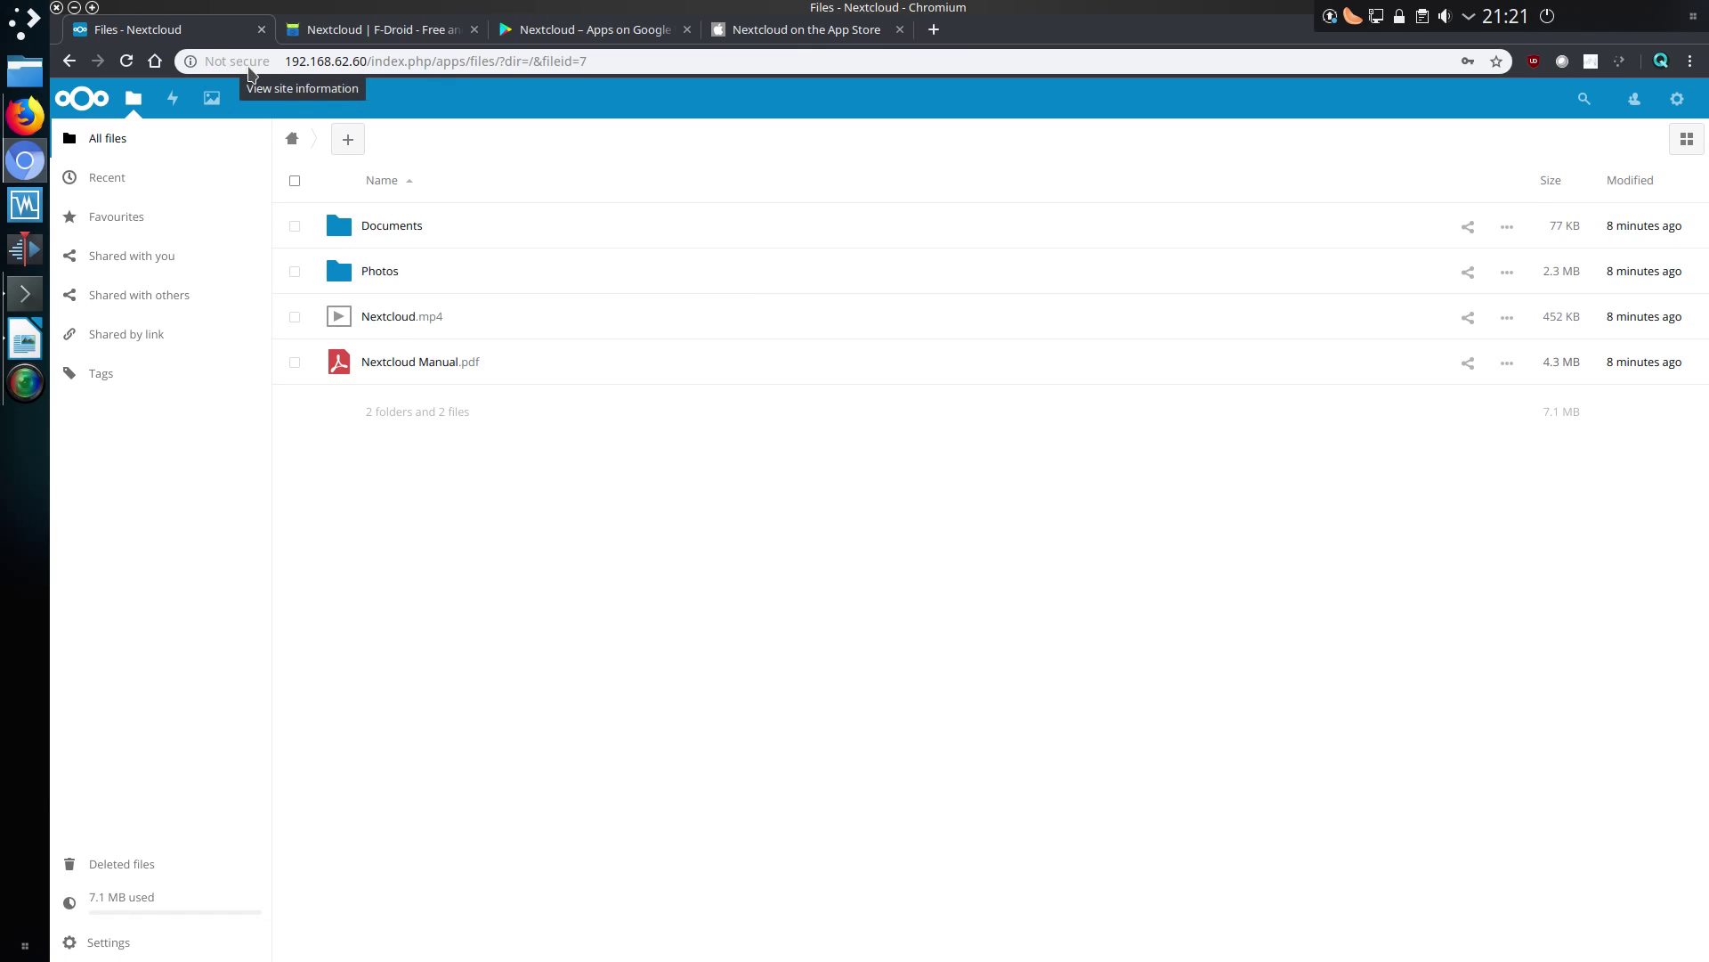
click(254, 62)
click(286, 59)
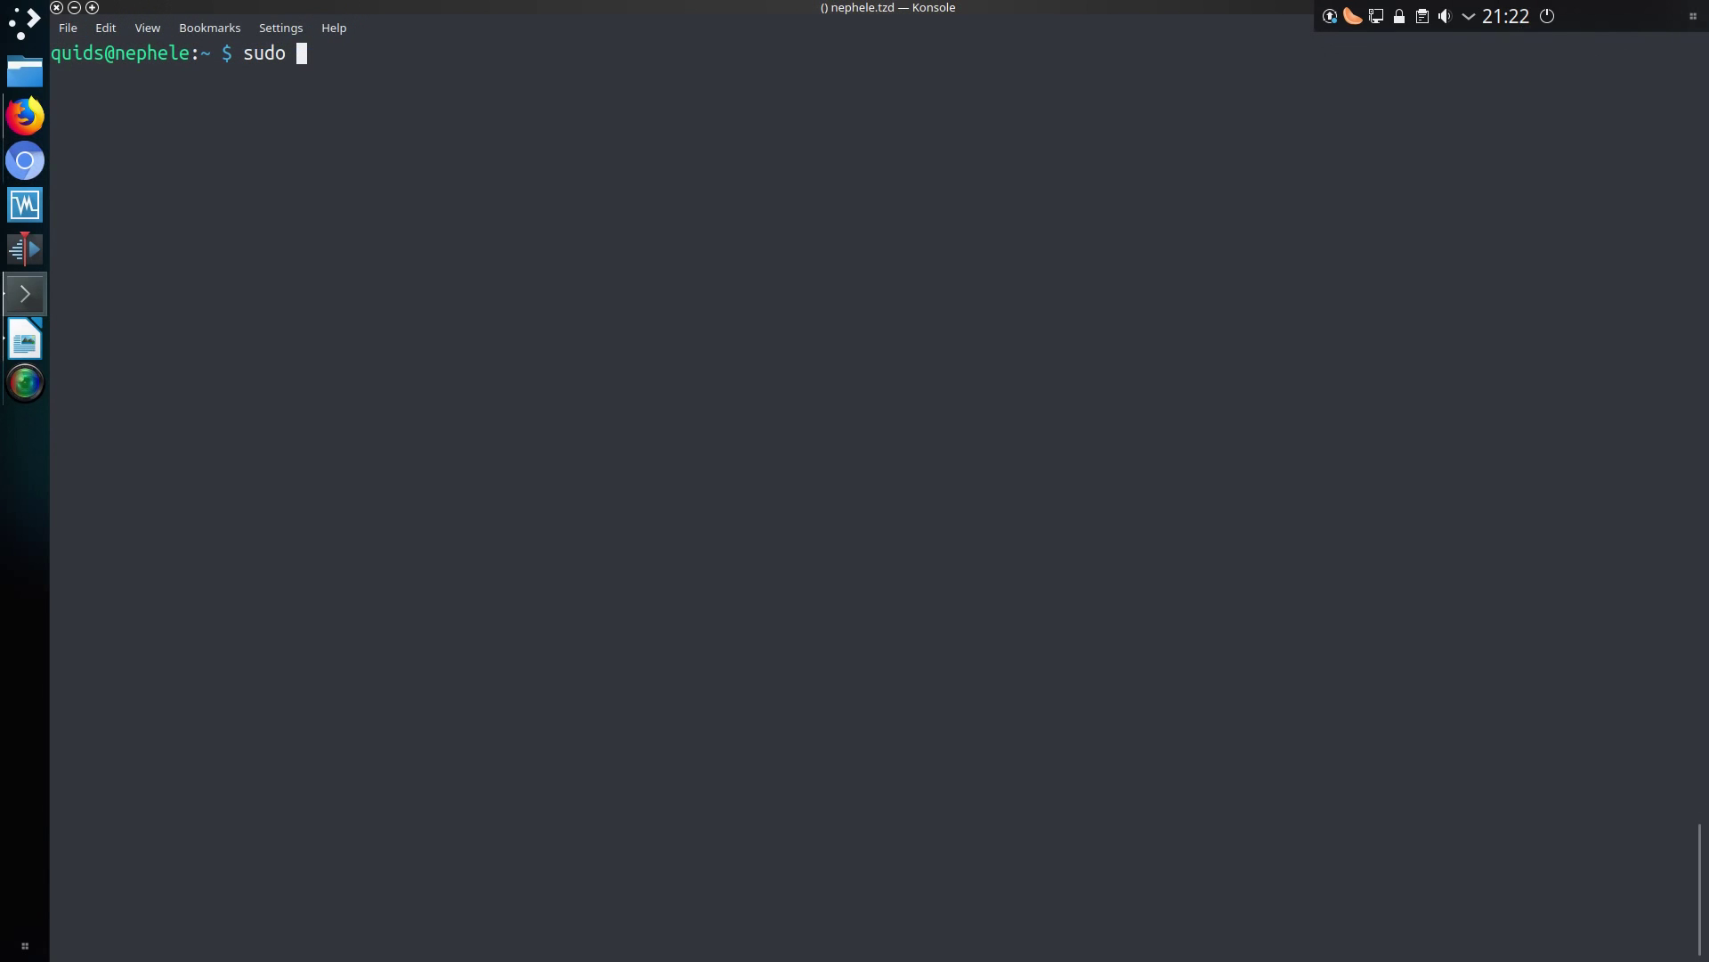
- Run sudo nextcloud.enable-https self-signed to generate a self-signed key and certificate
text(nextcloud.en)
key(Tab)
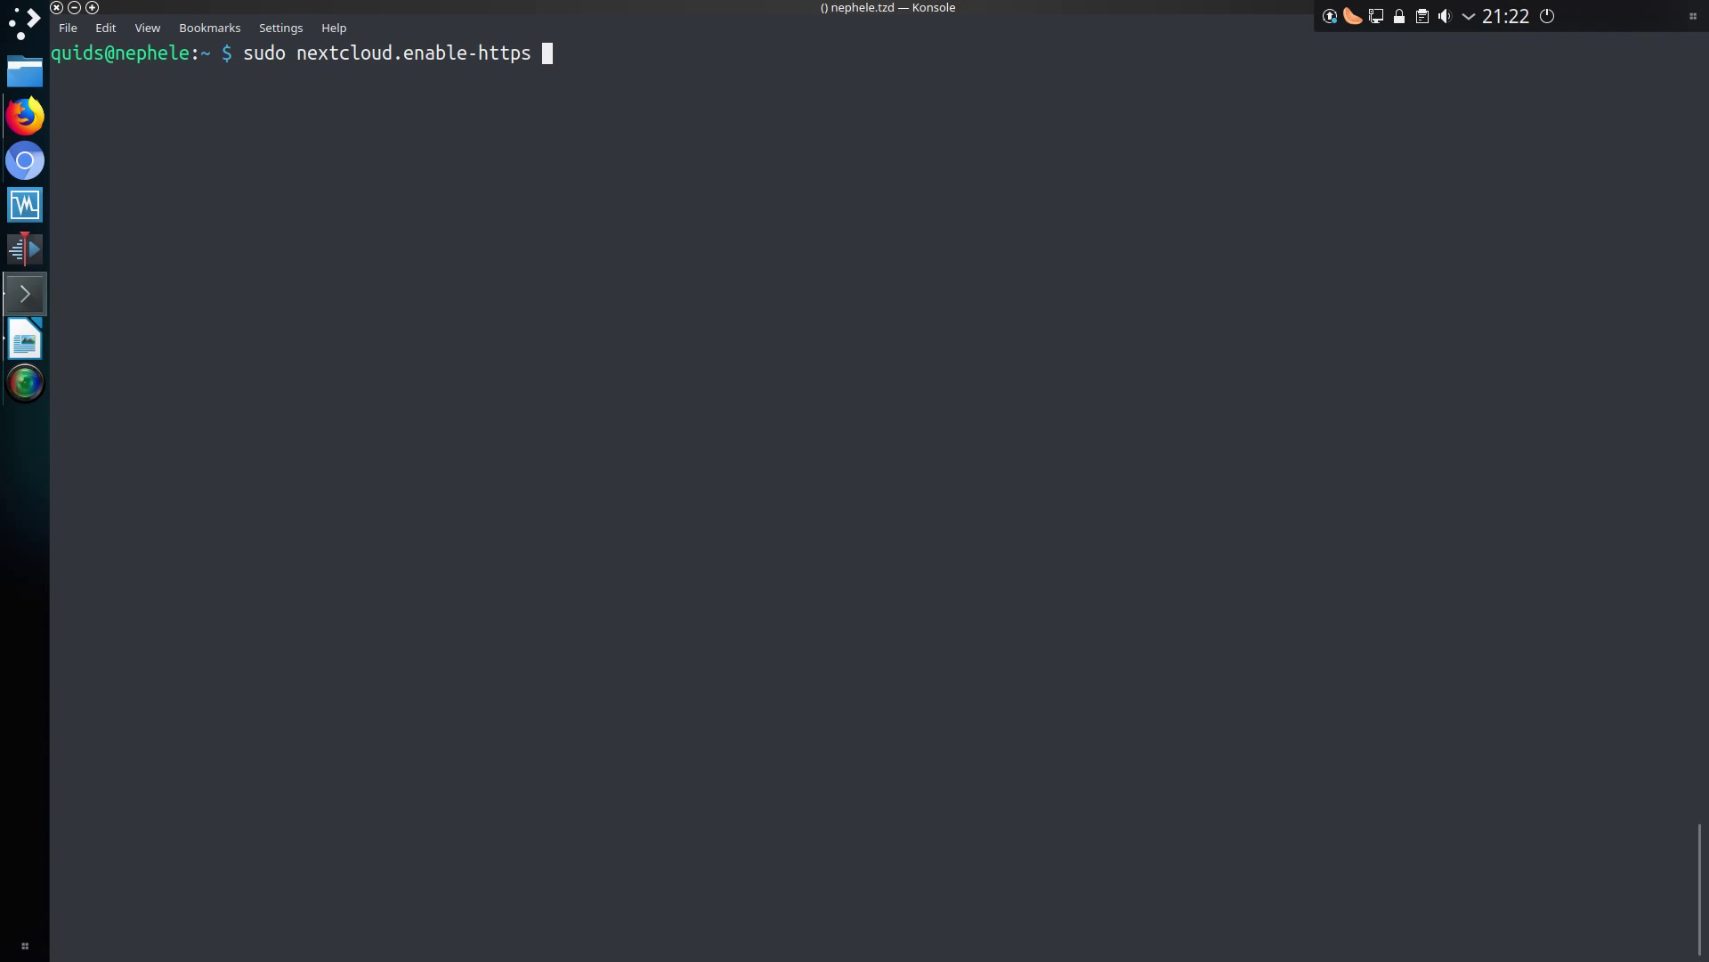
text(lets-encrypt)
key(Up)
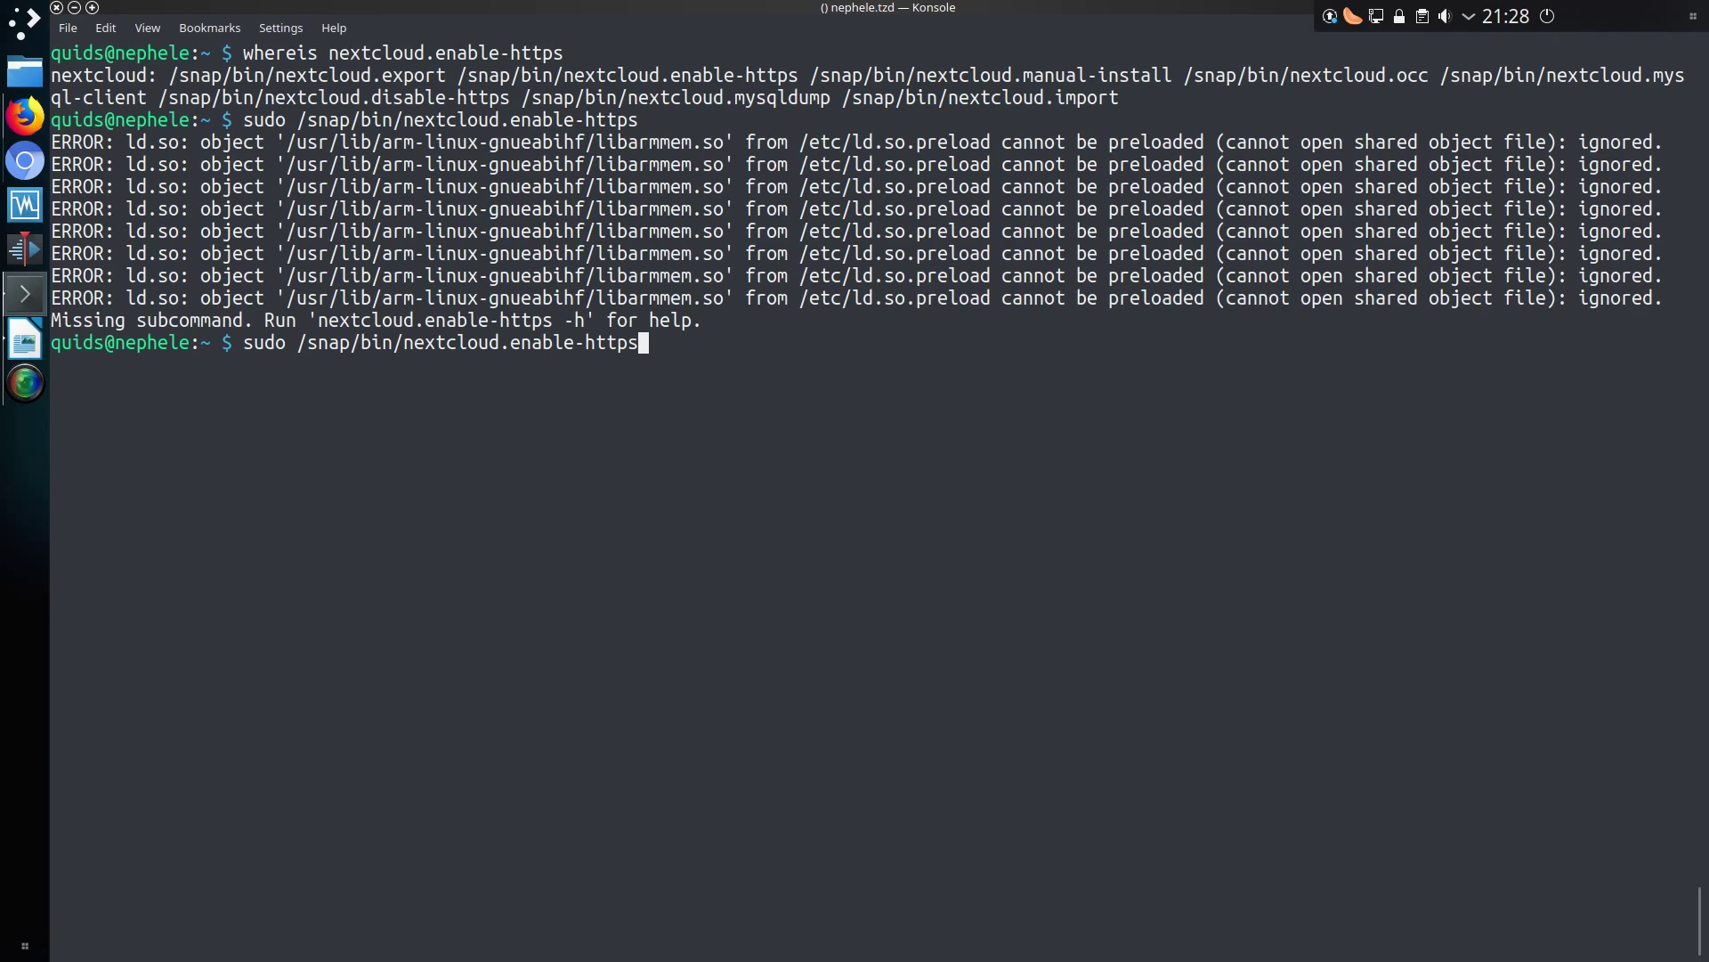
text(self-signed)
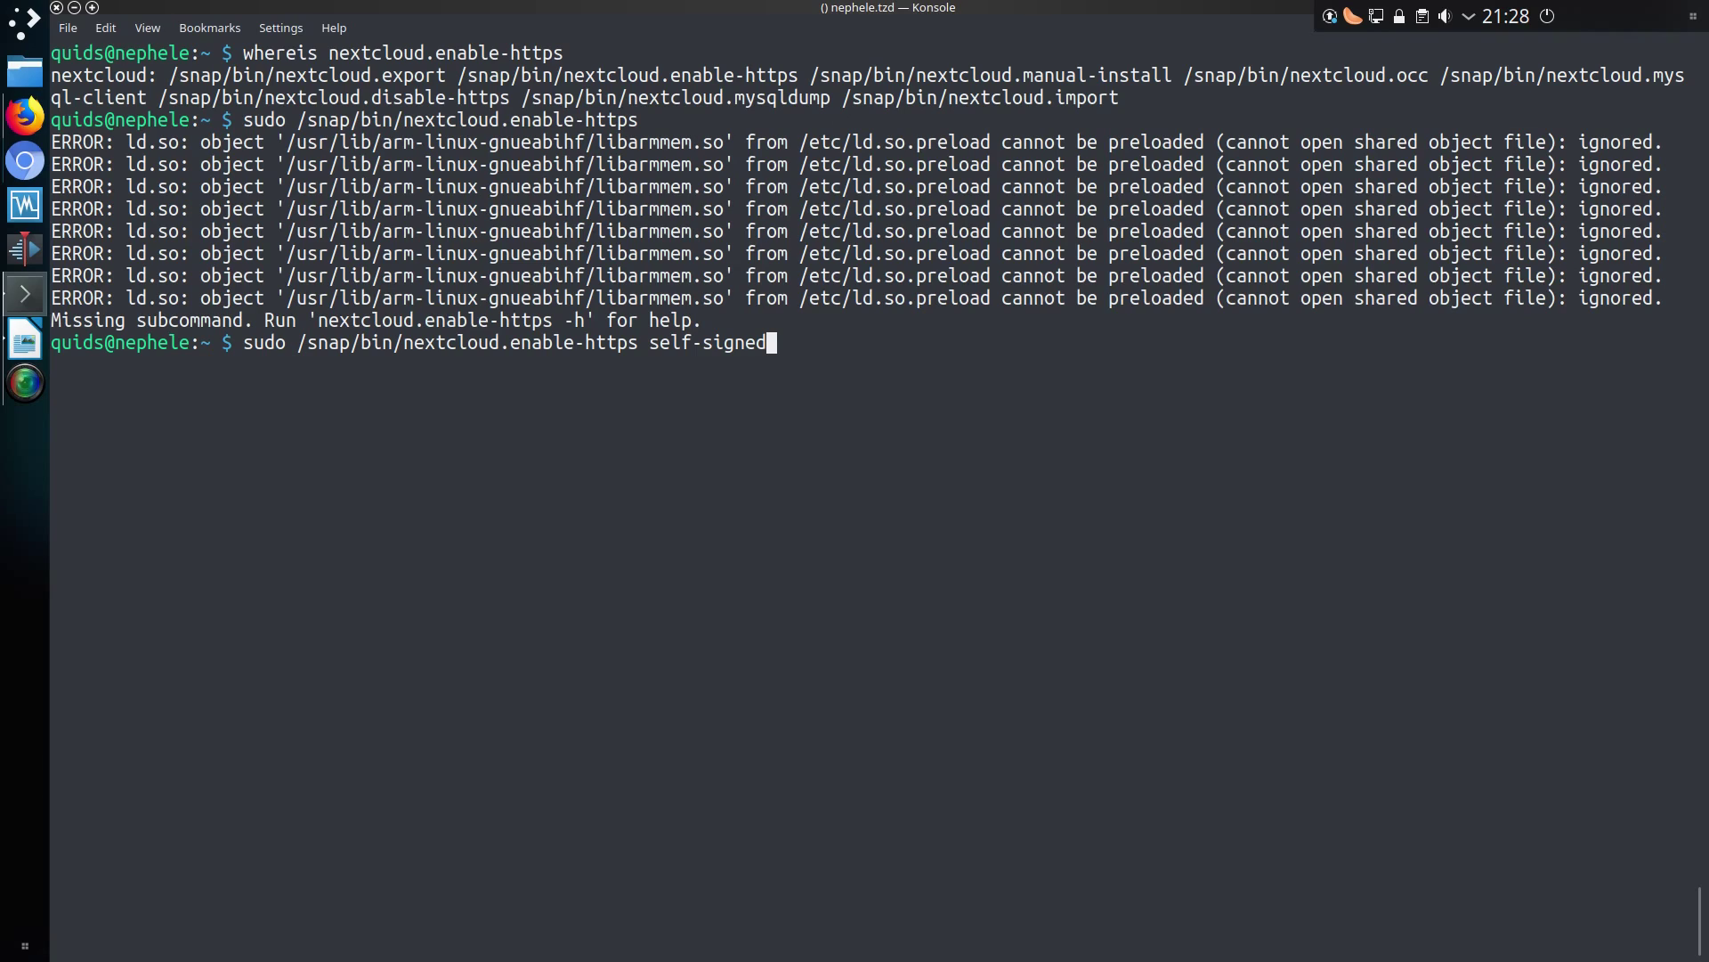
key(Return)
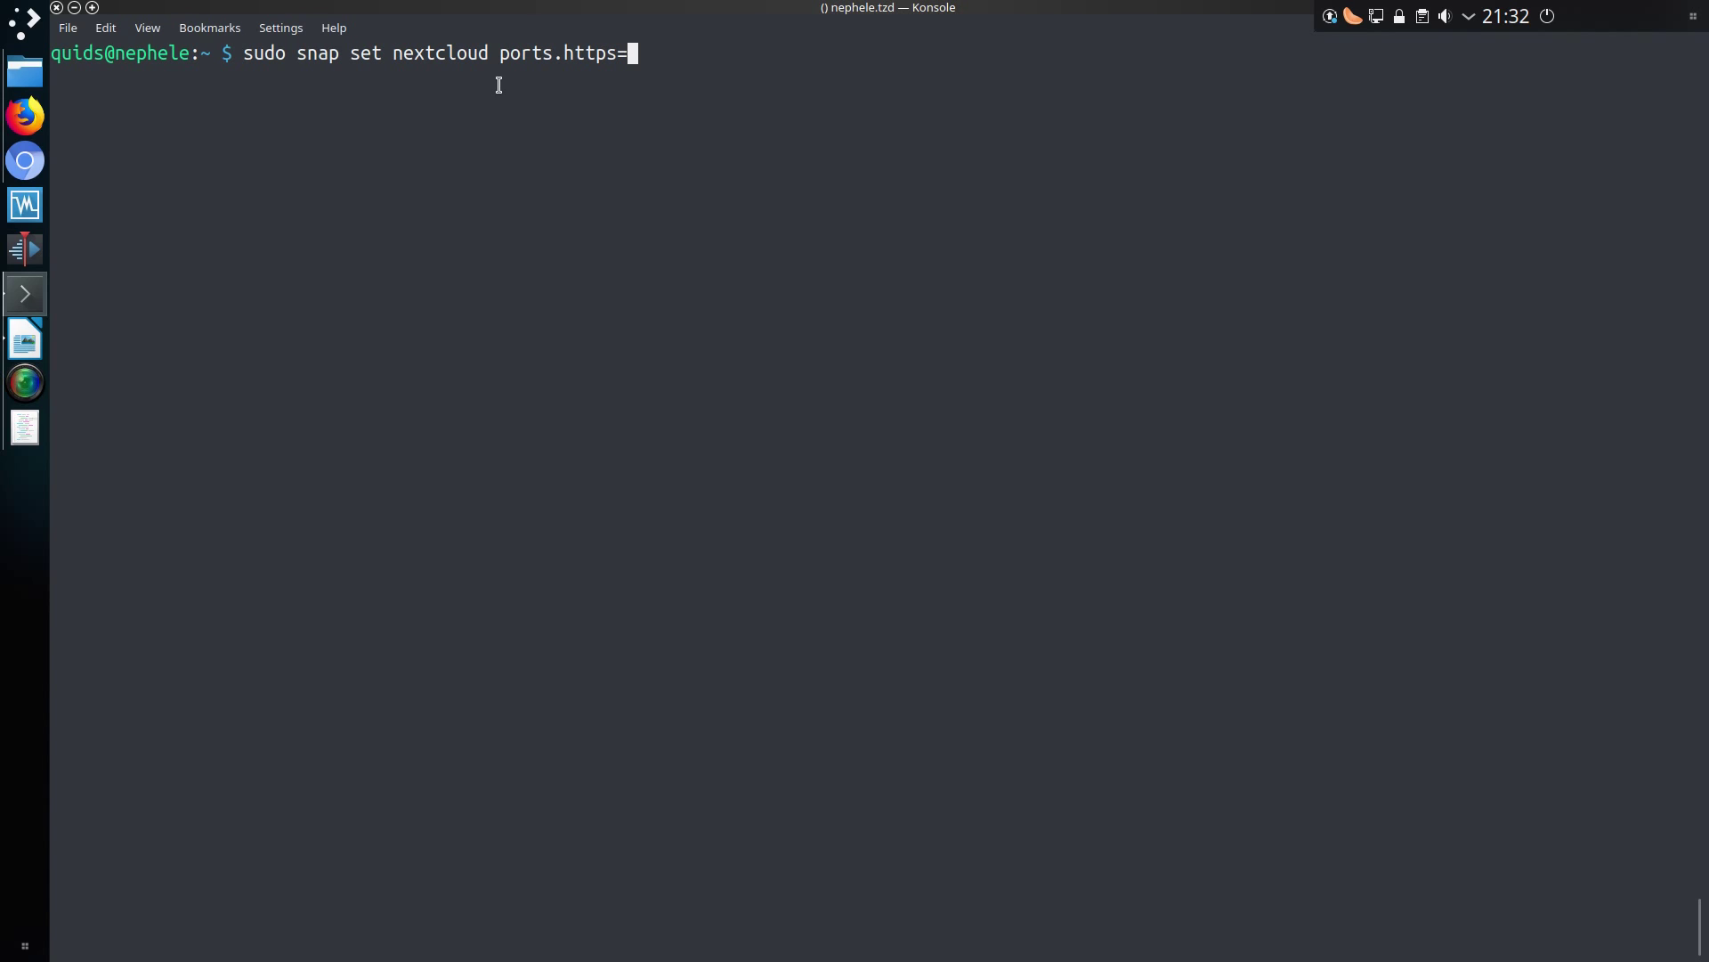
text(441)
key(Return)
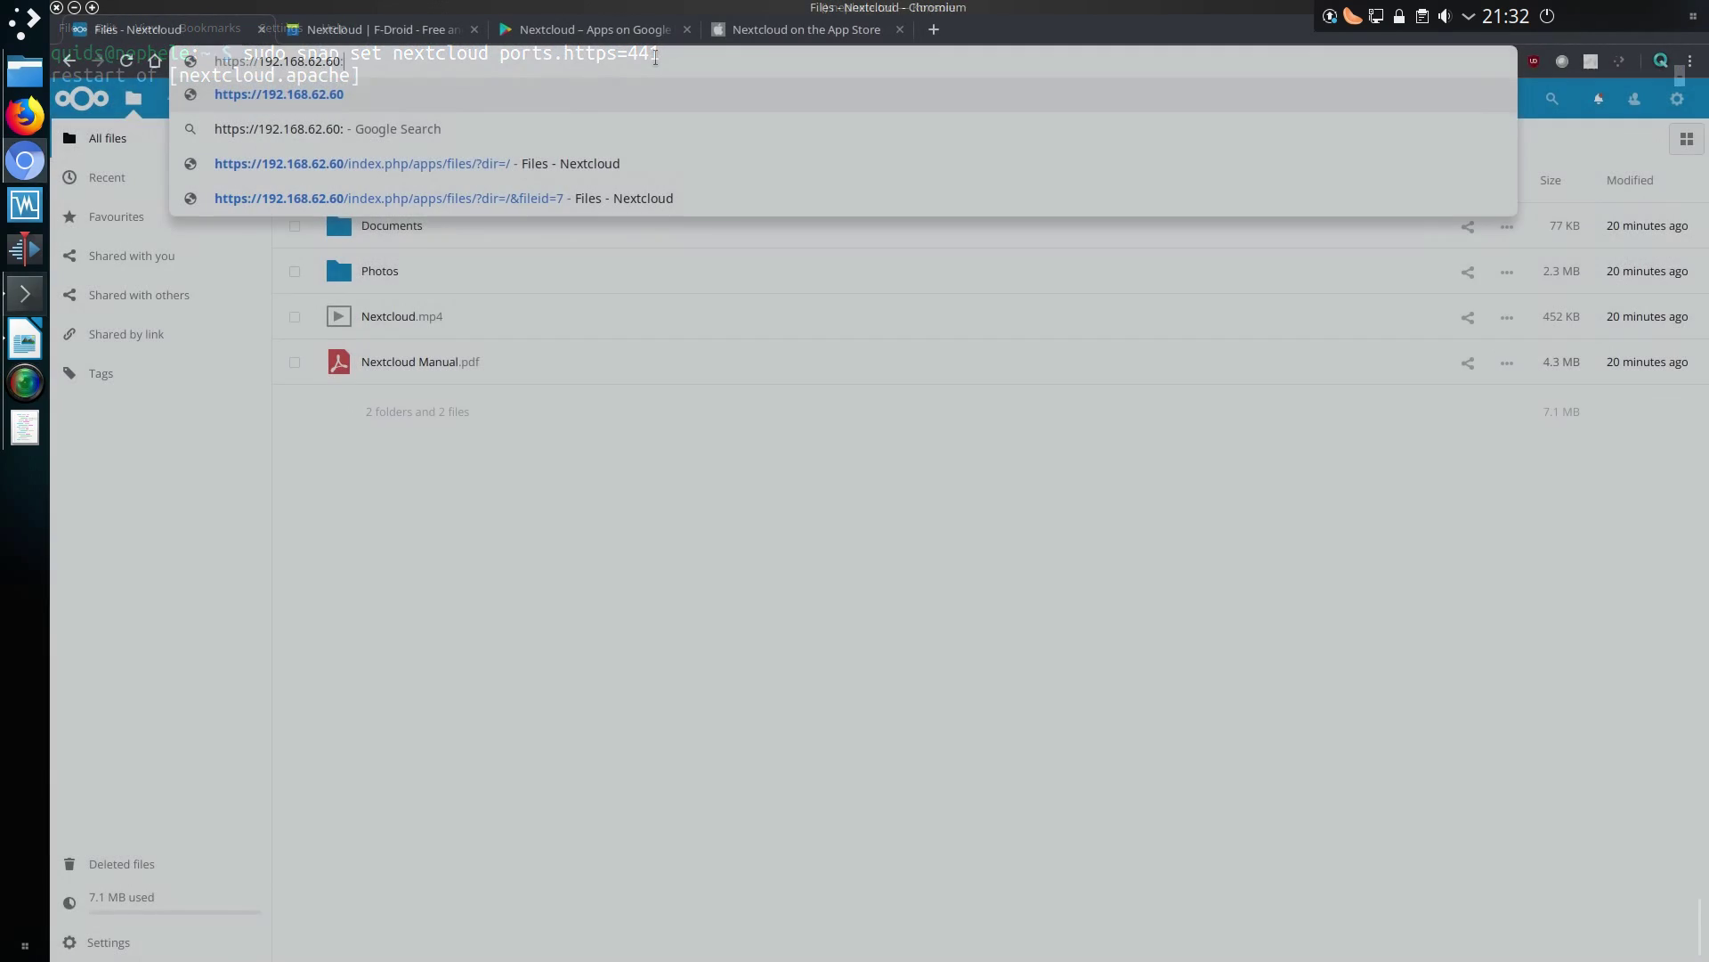
text(441)
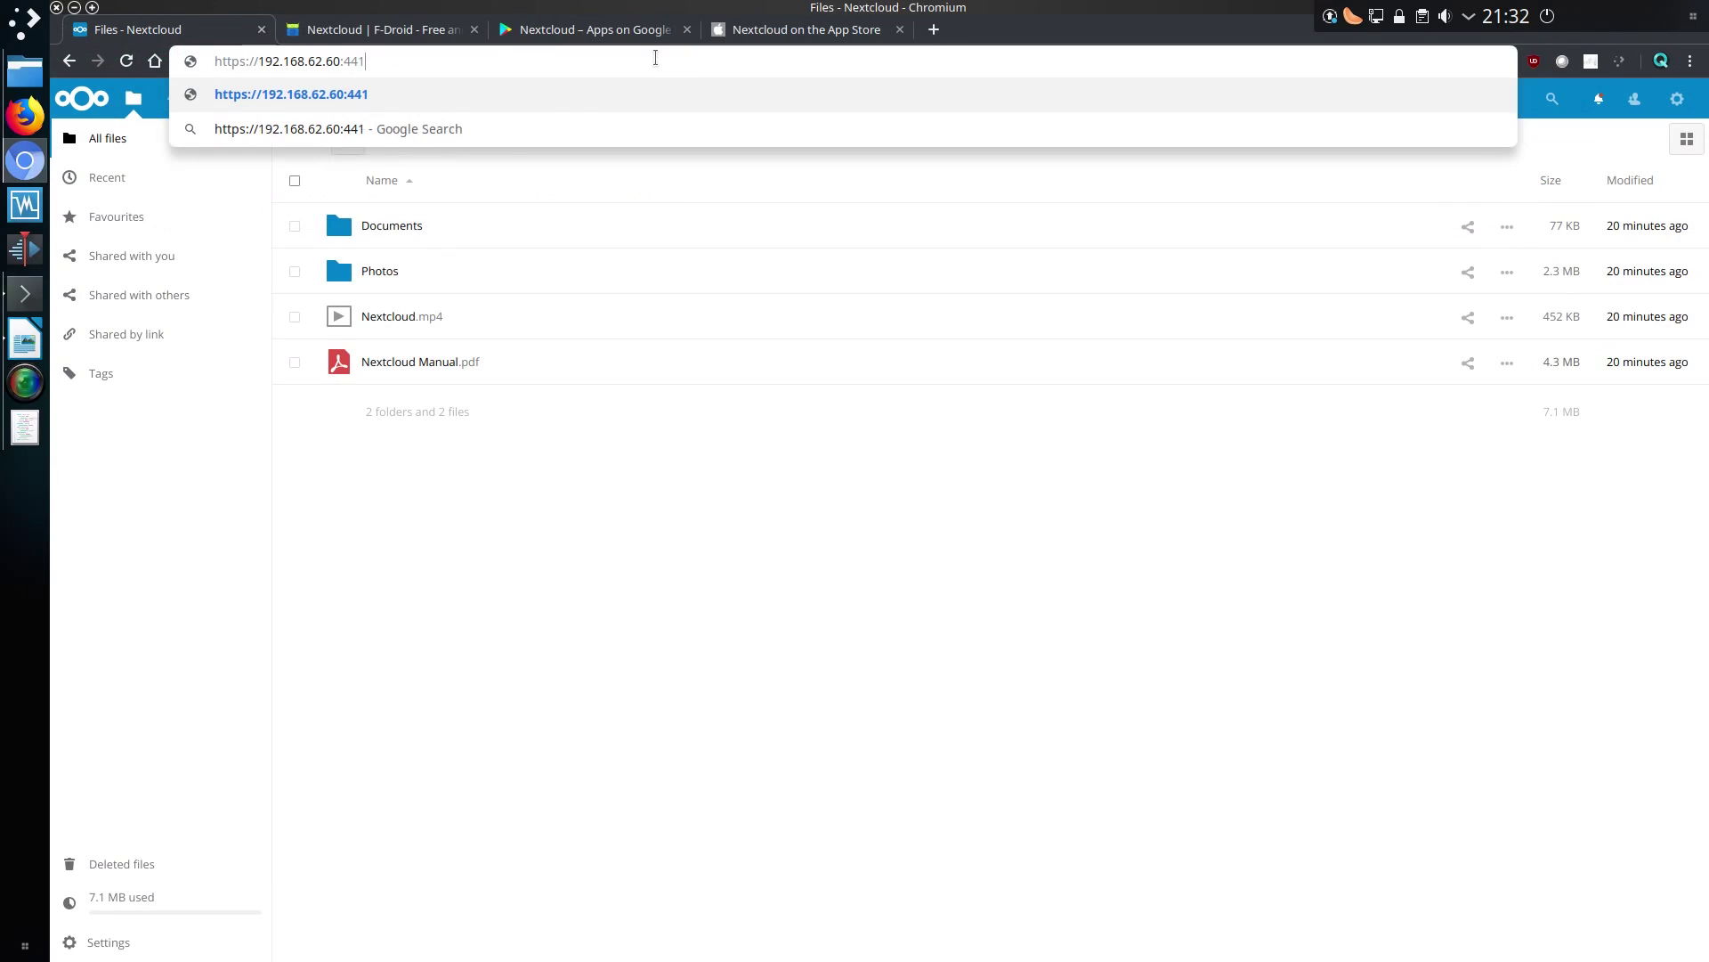
key(Return)
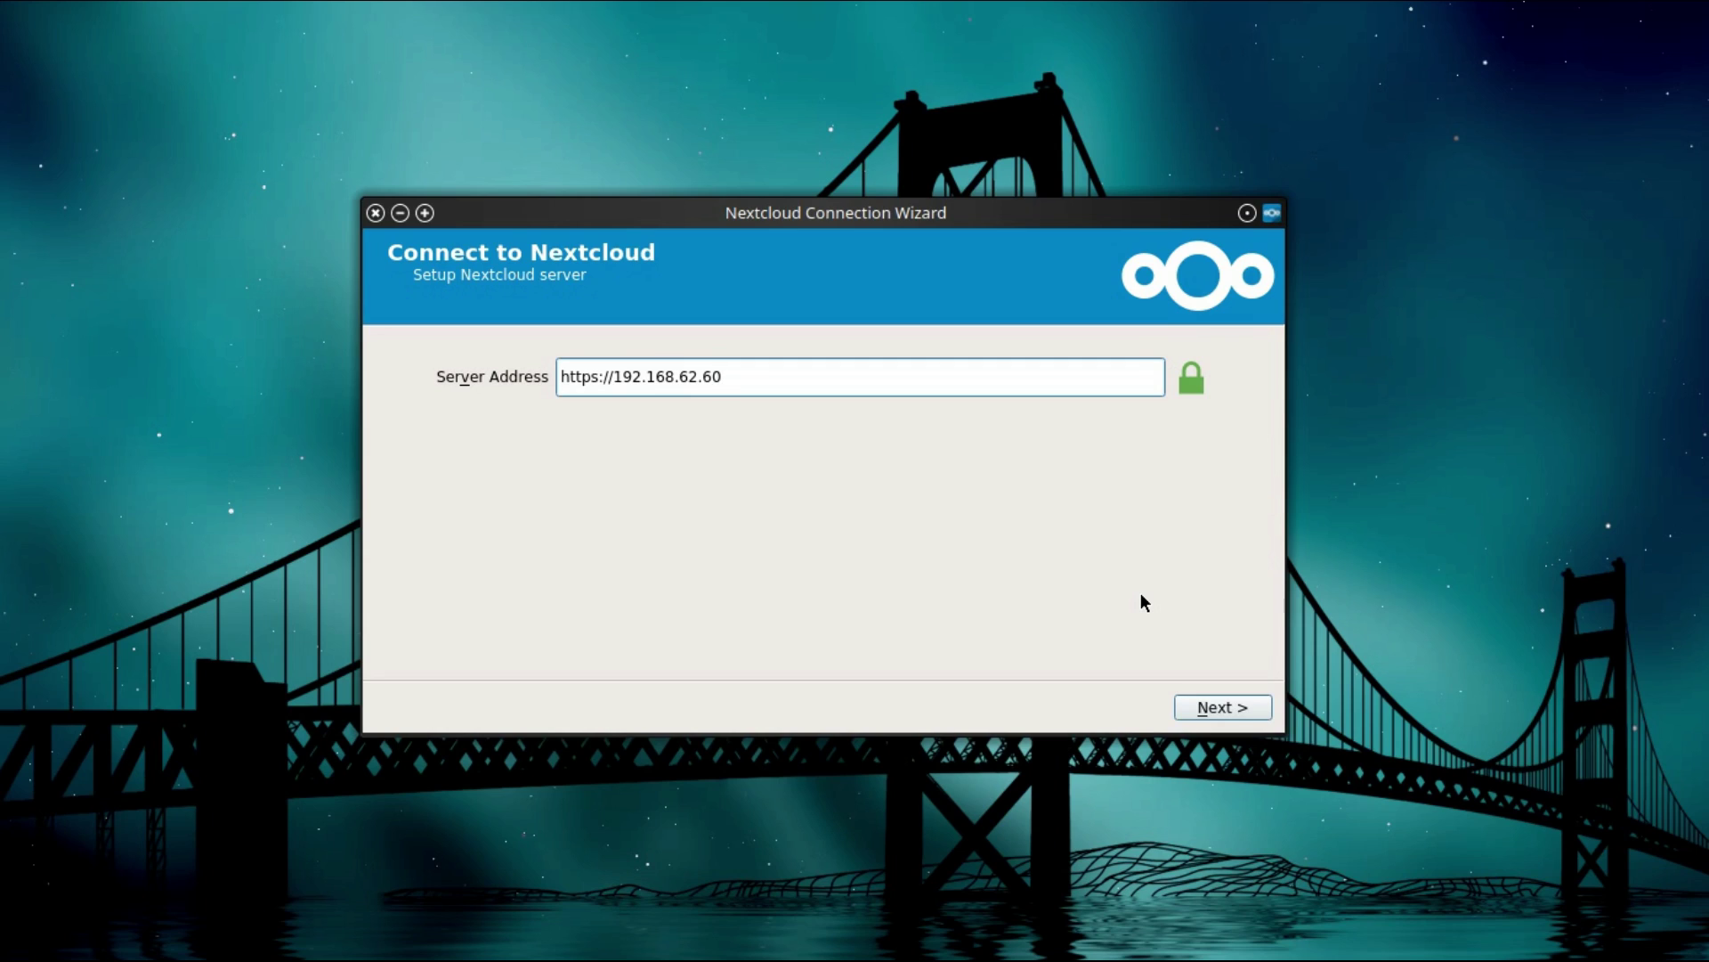
text(:441)
key(Return)
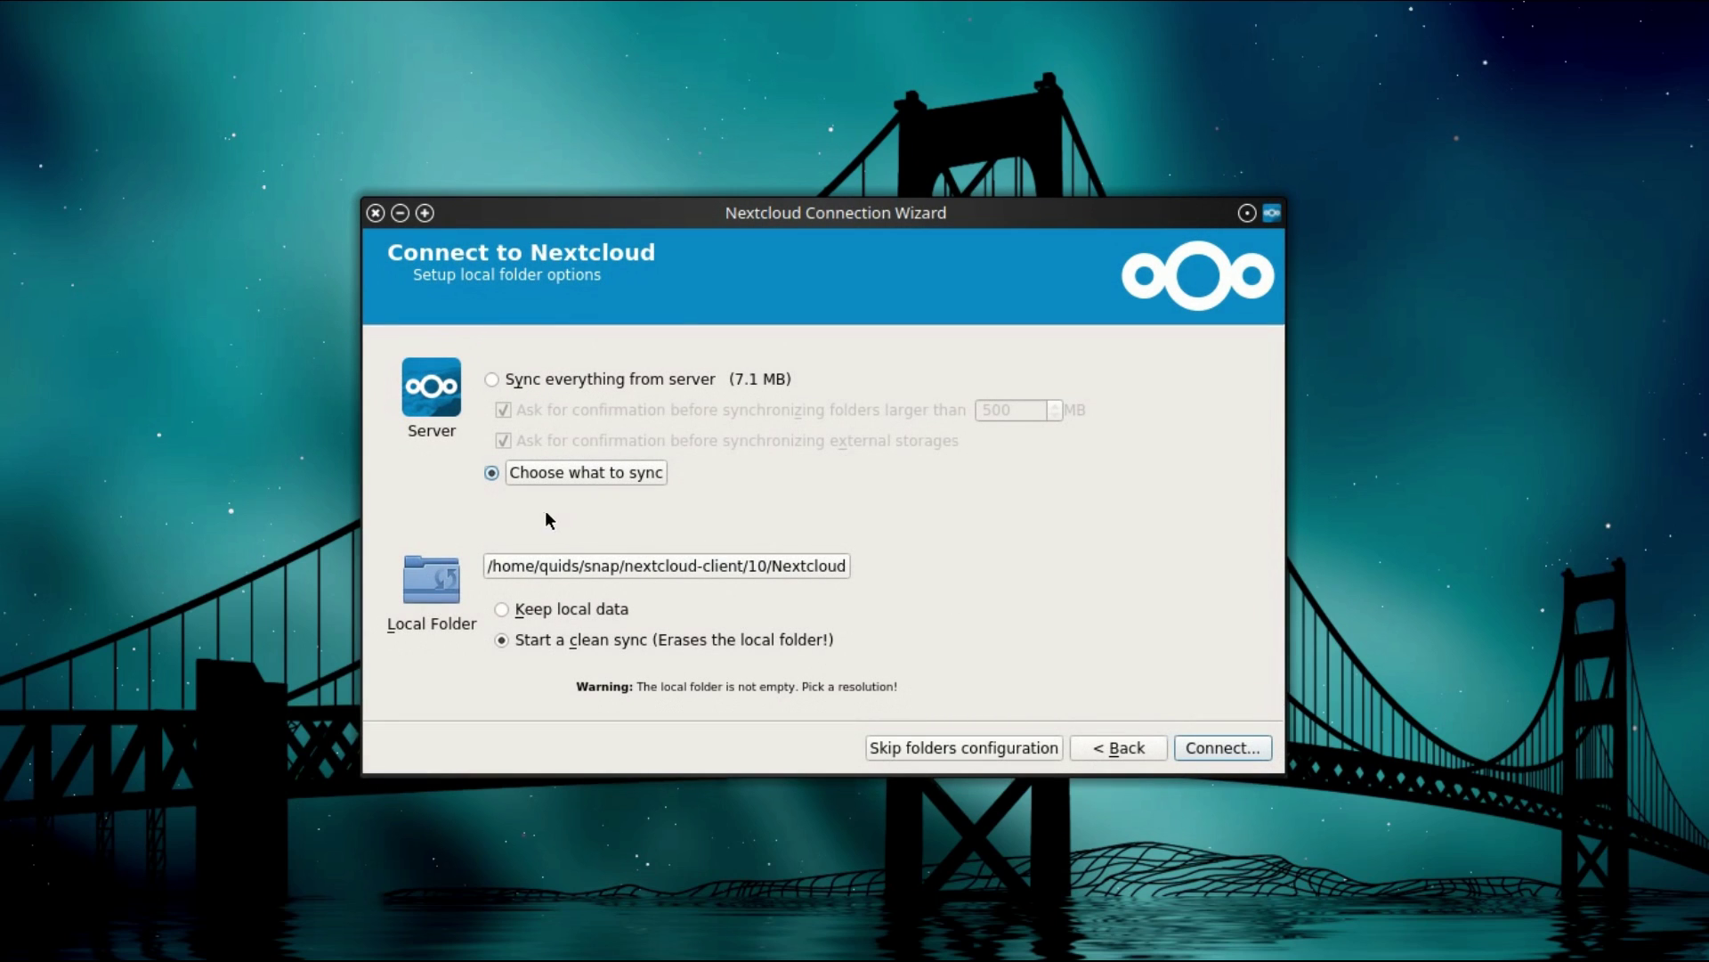
click(538, 480)
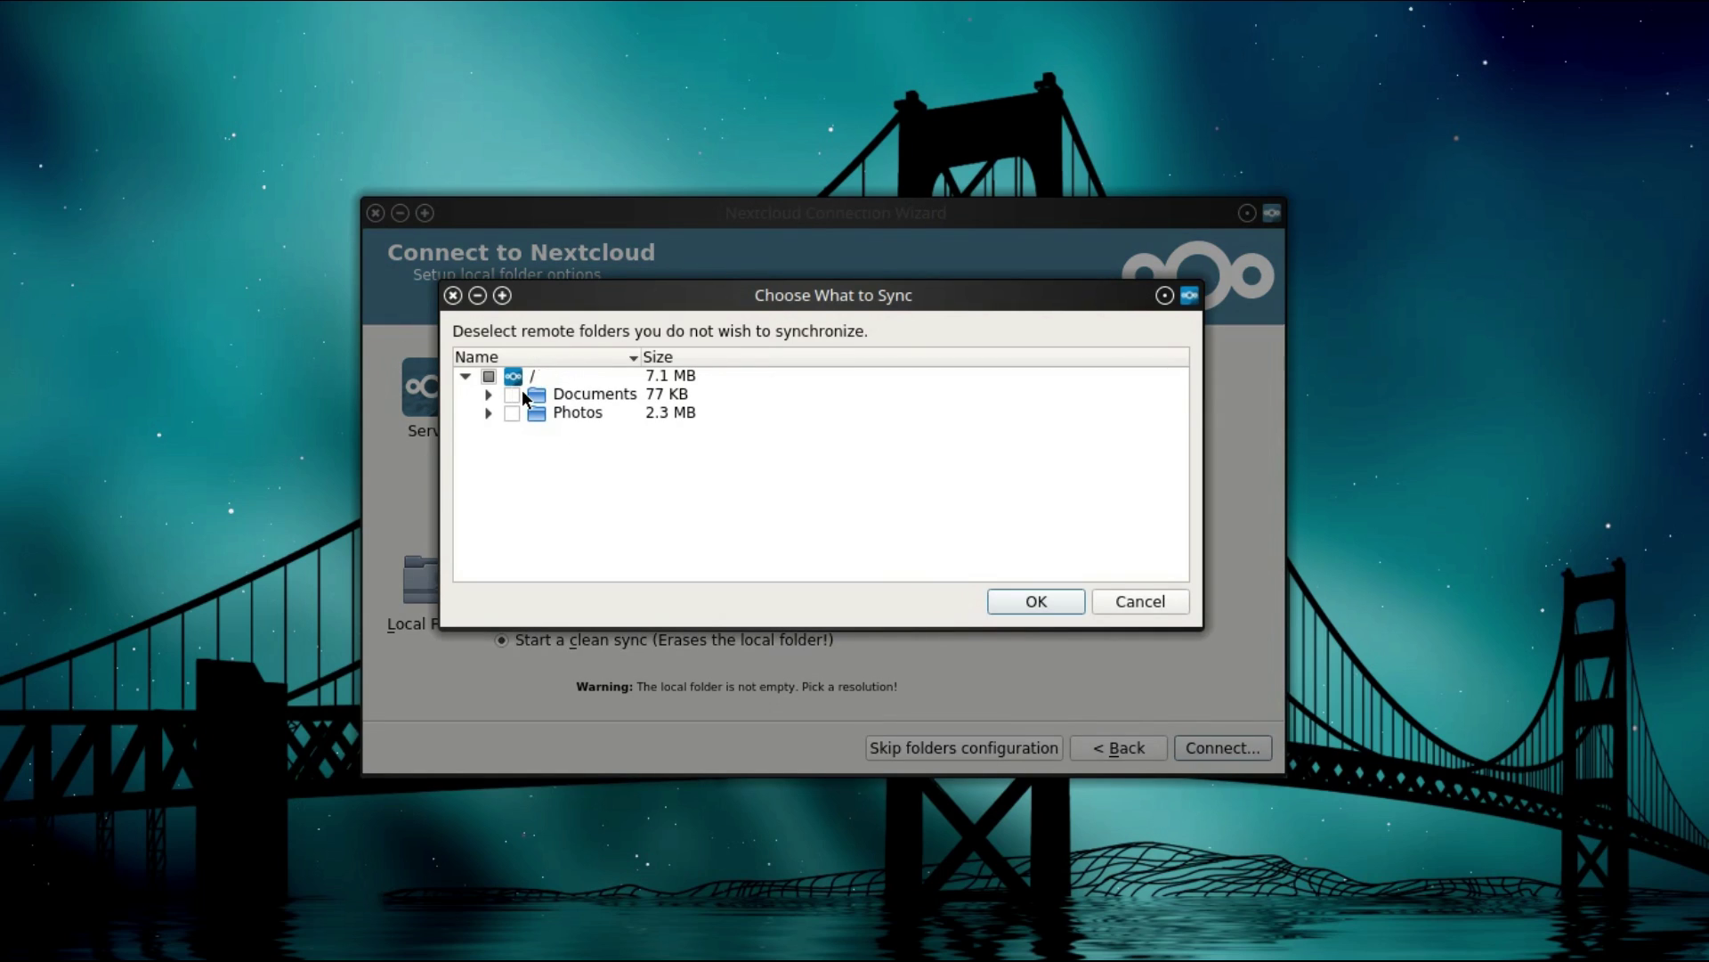
click(489, 377)
click(1060, 597)
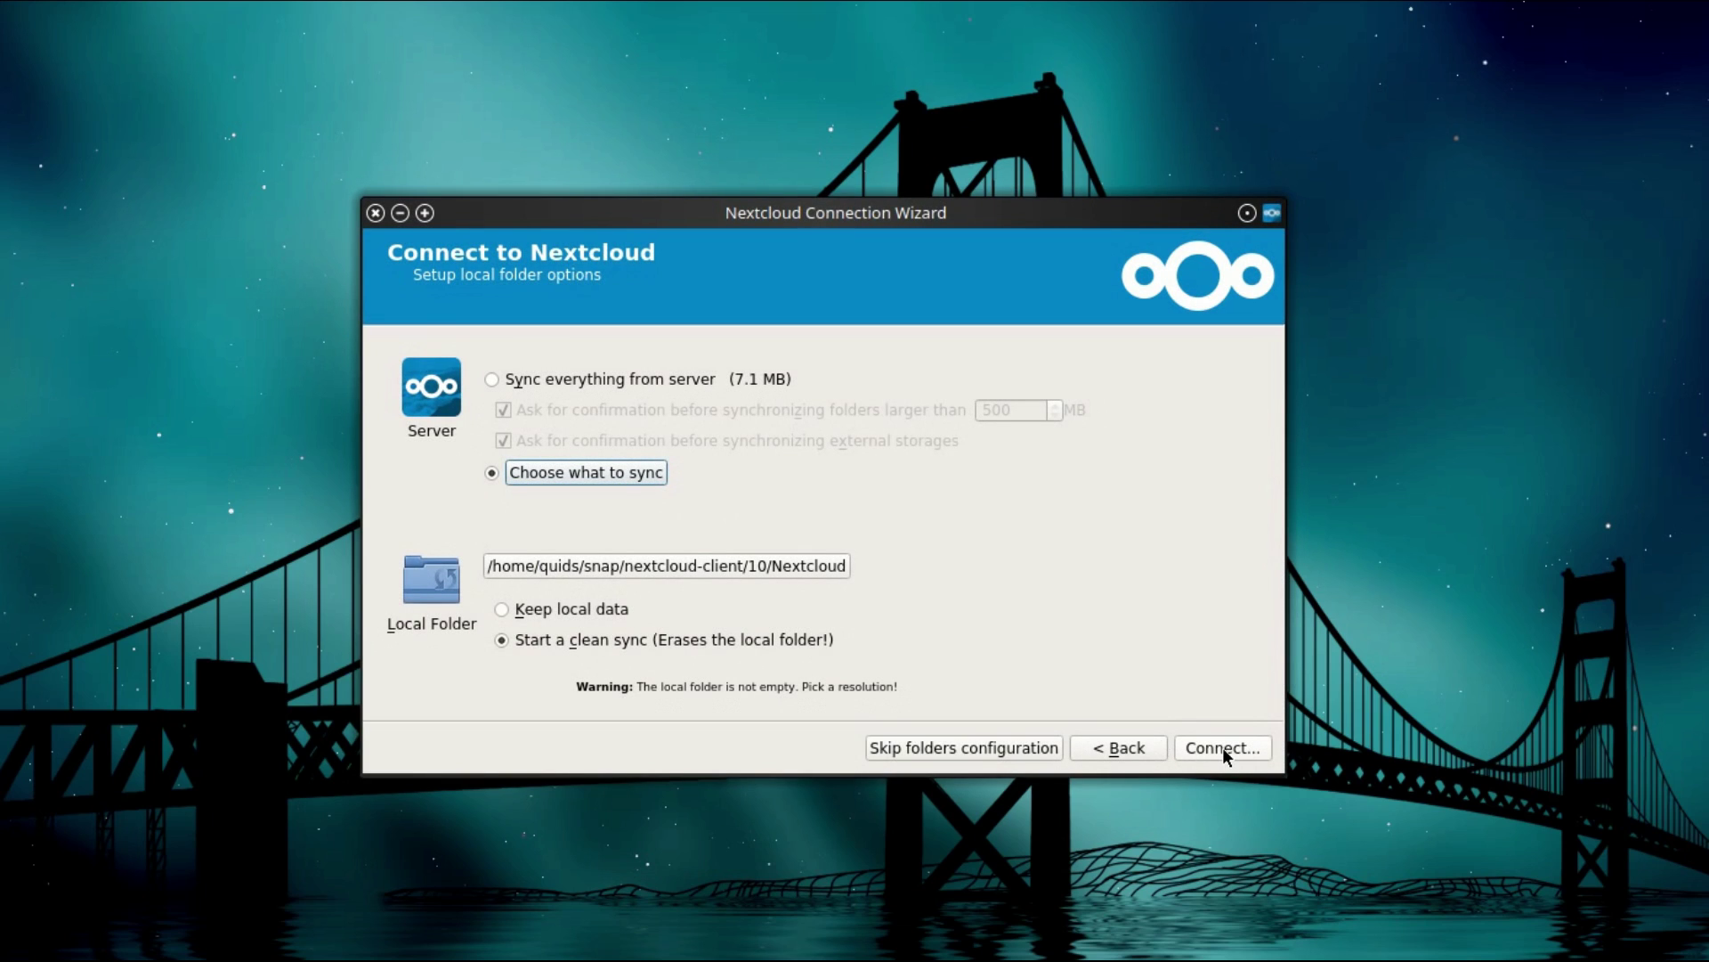
click(1221, 746)
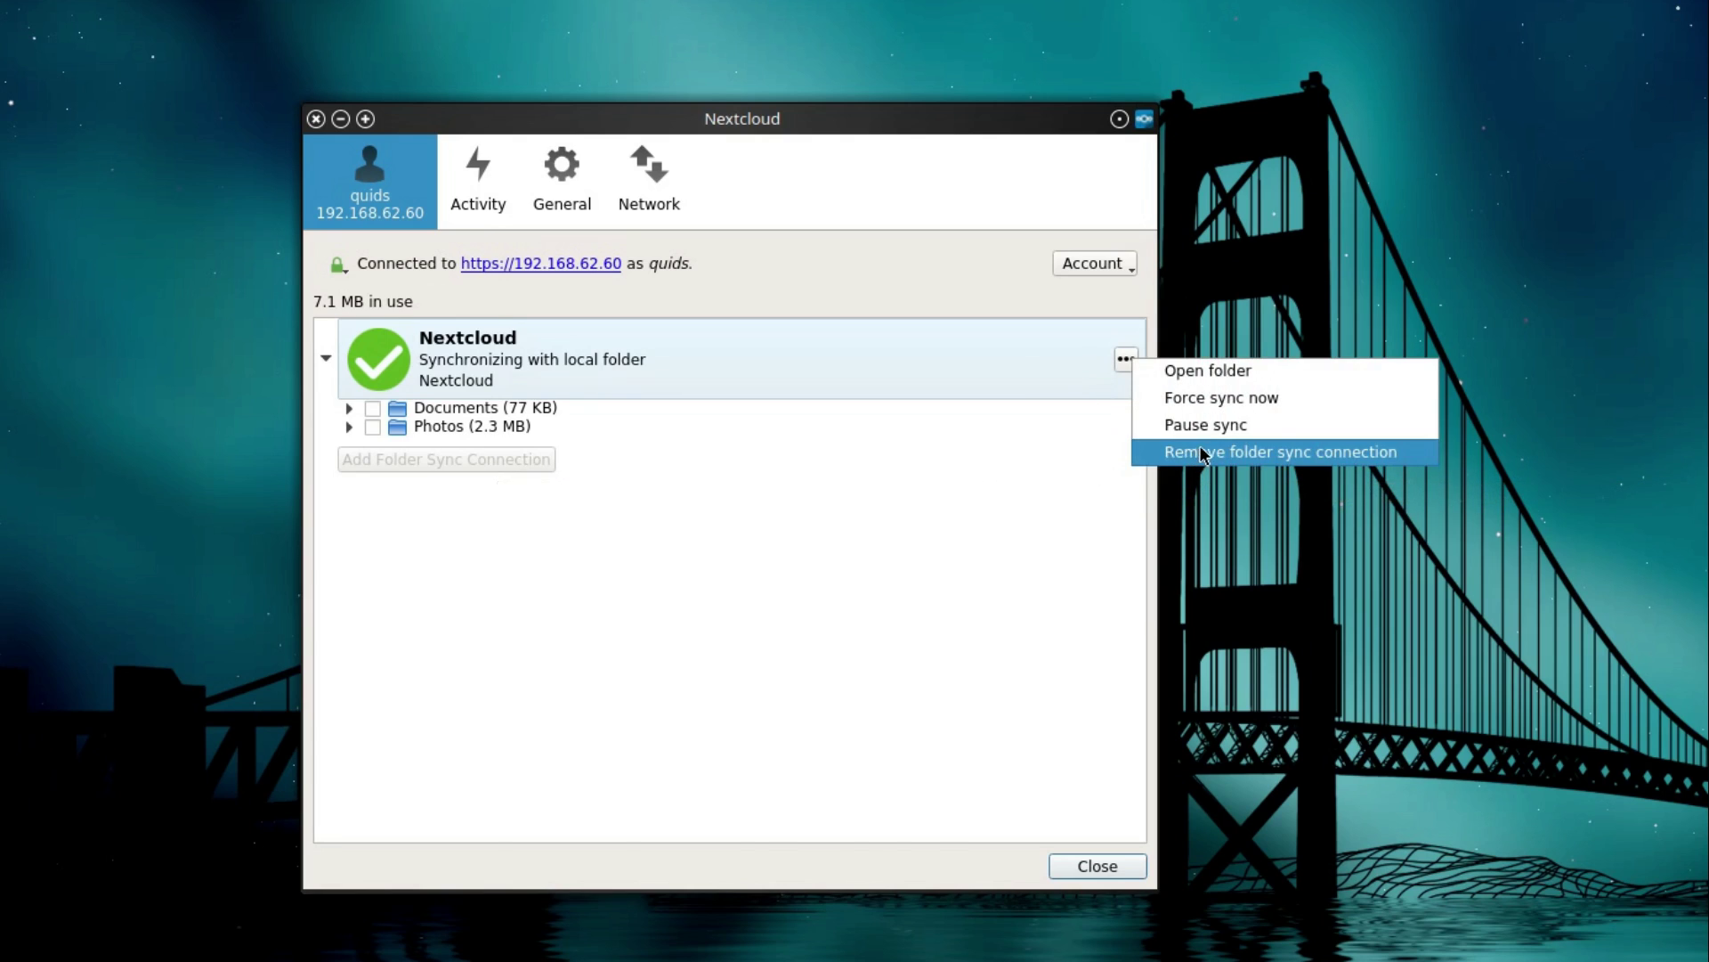
- Remove the default folder sync connection and pick ~/Documents as the new local folder
click(1194, 452)
click(723, 509)
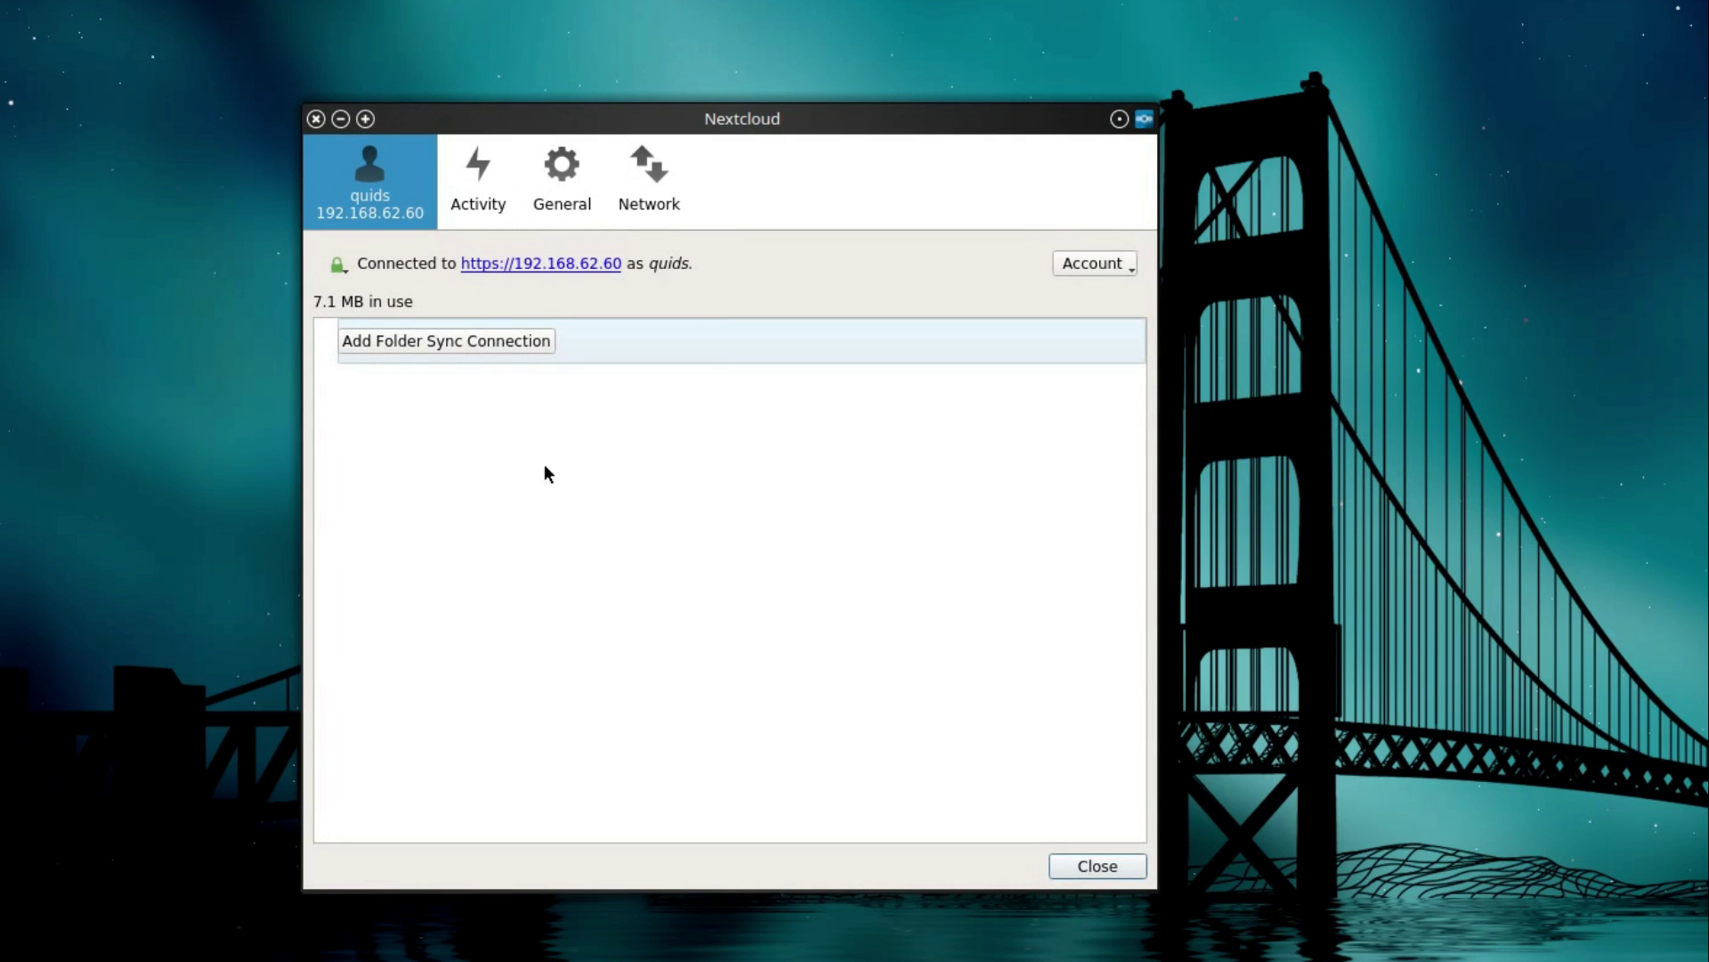
click(446, 341)
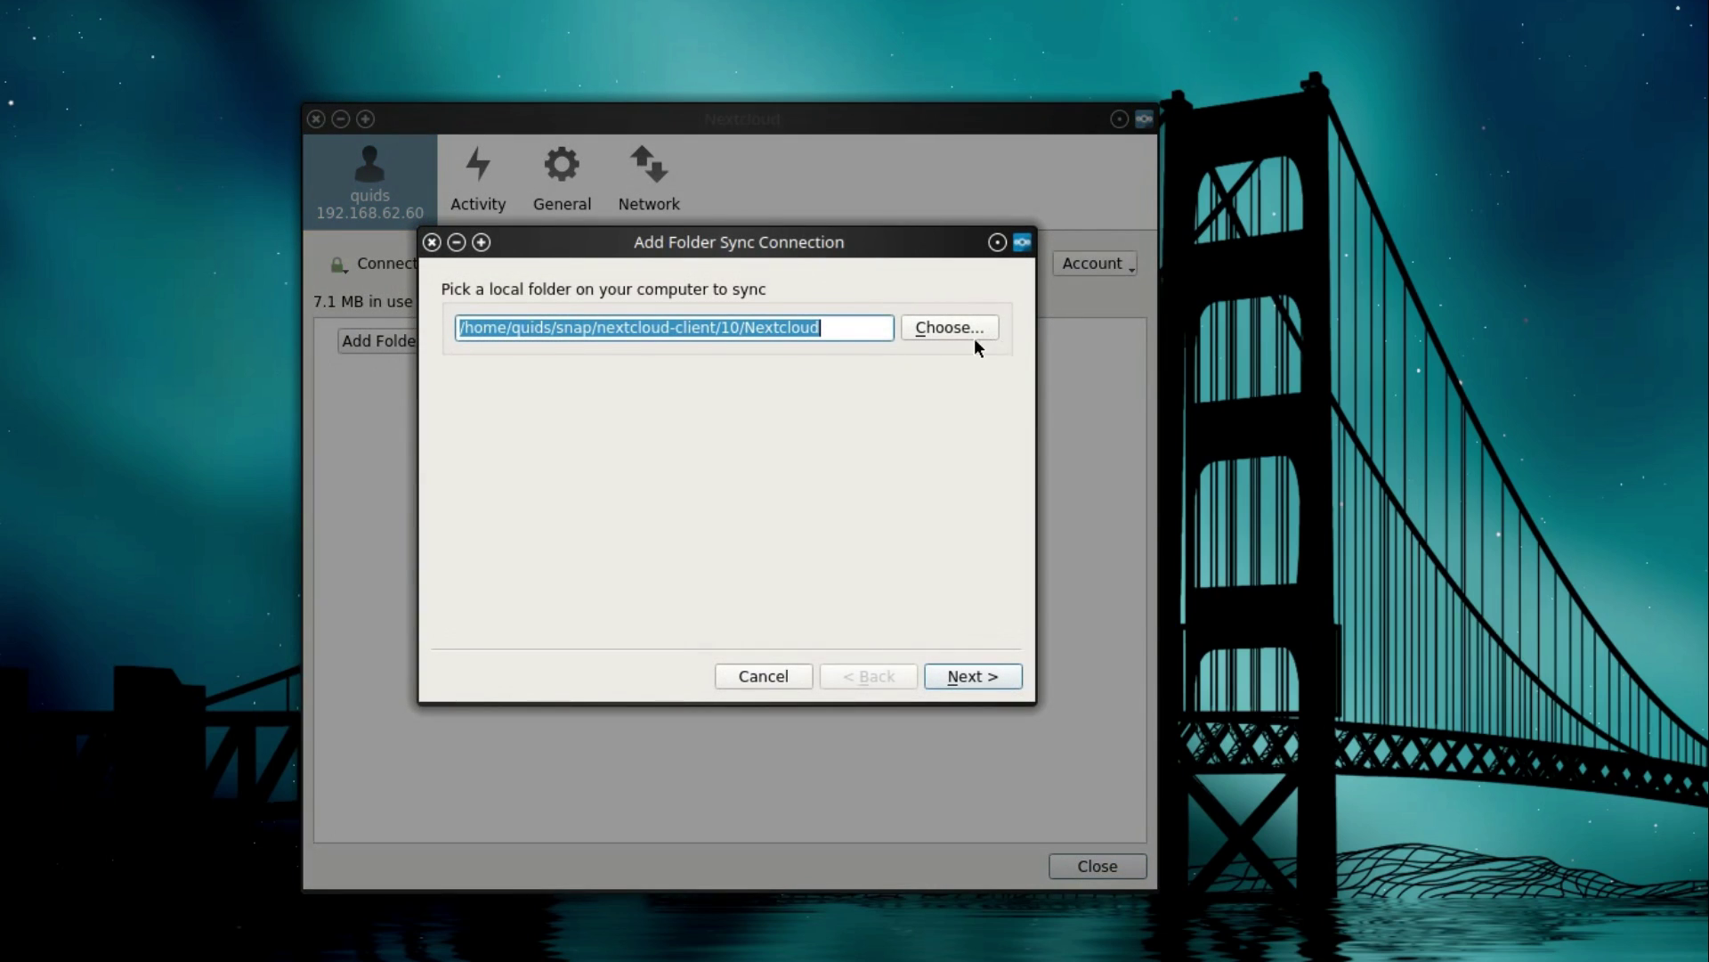
click(953, 329)
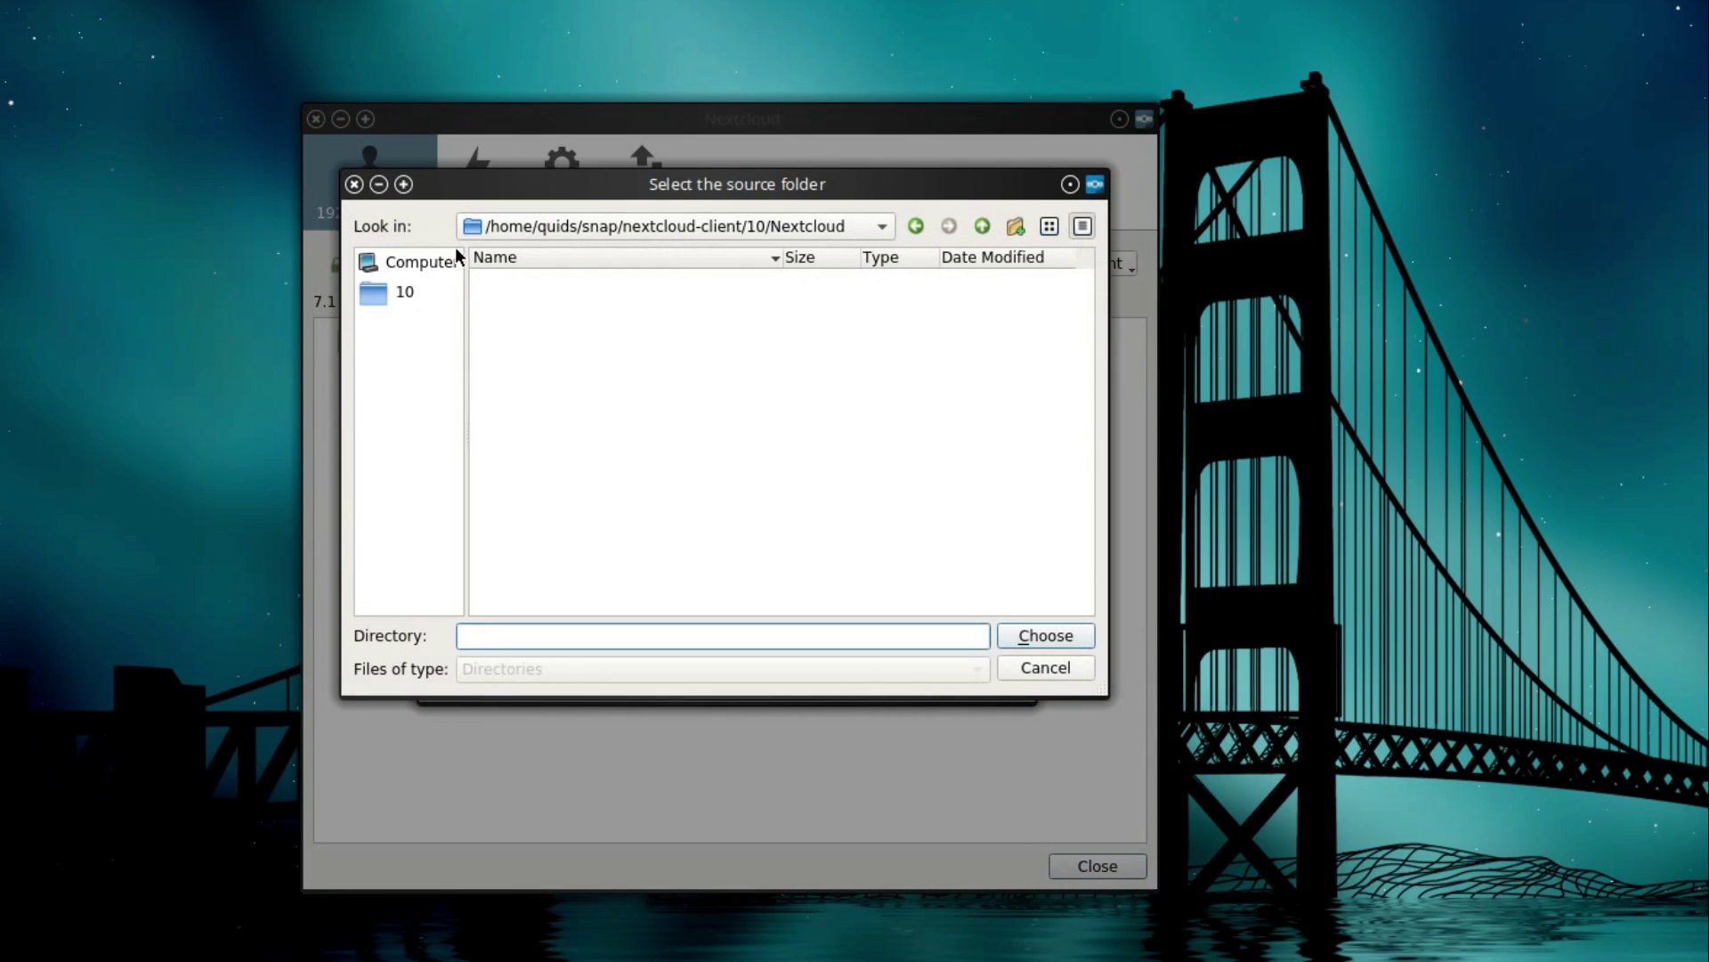
click(426, 263)
double_click(497, 277)
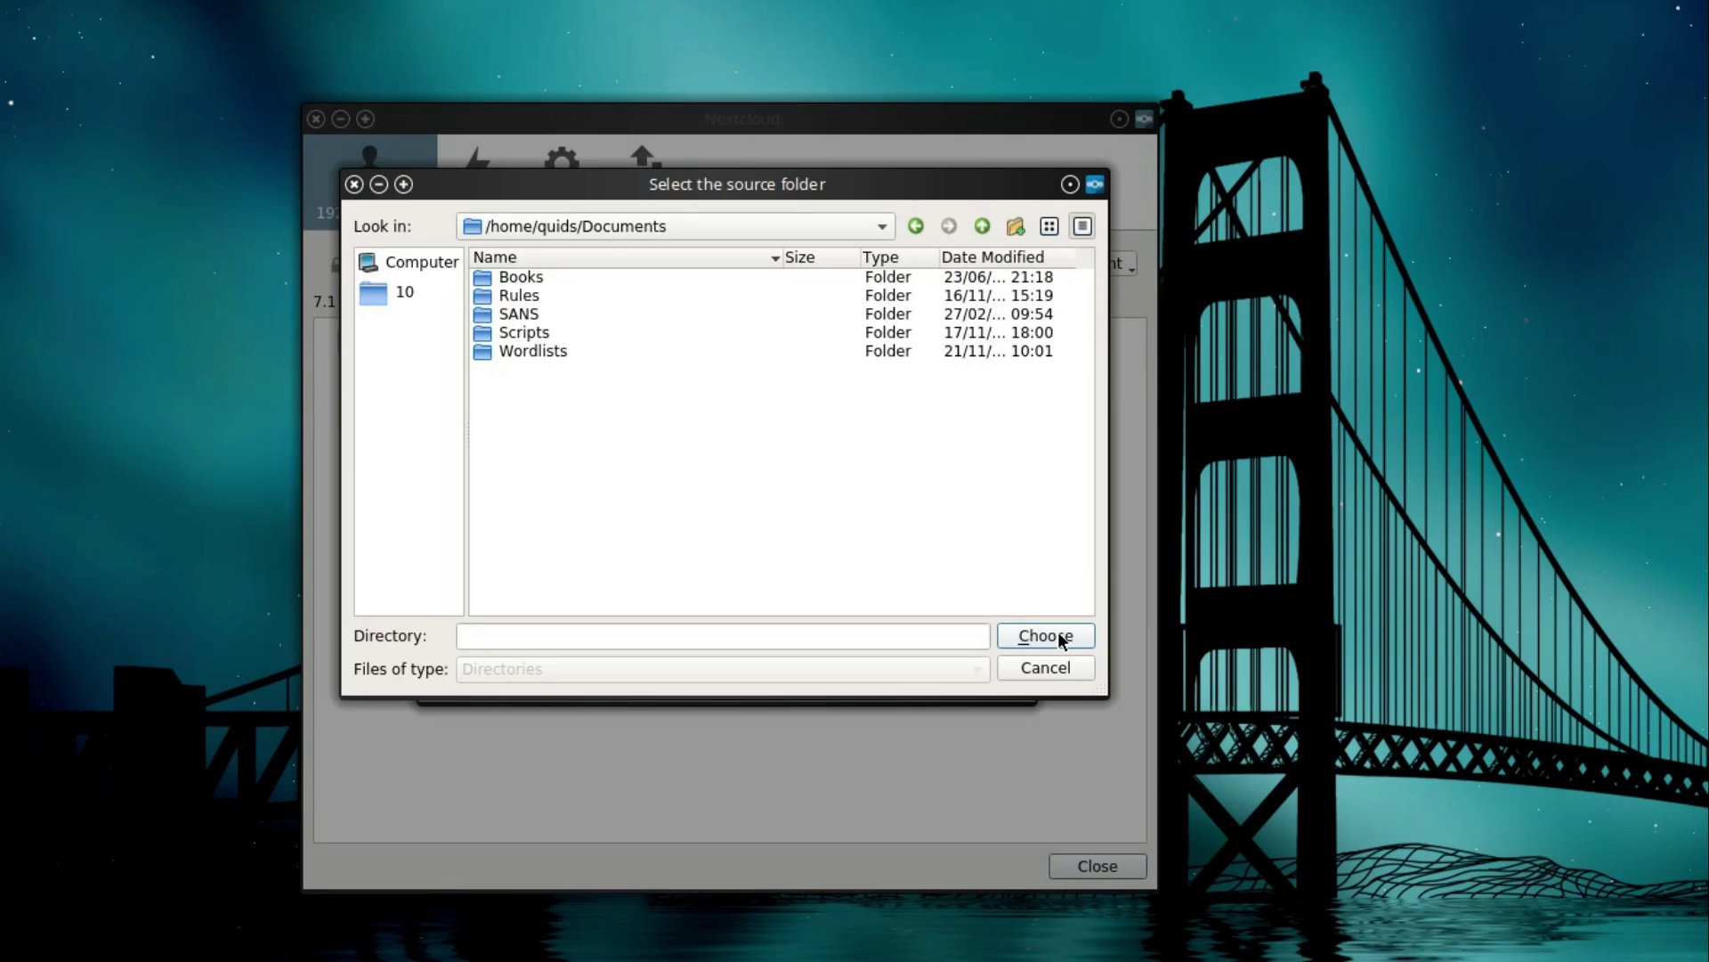
click(1058, 635)
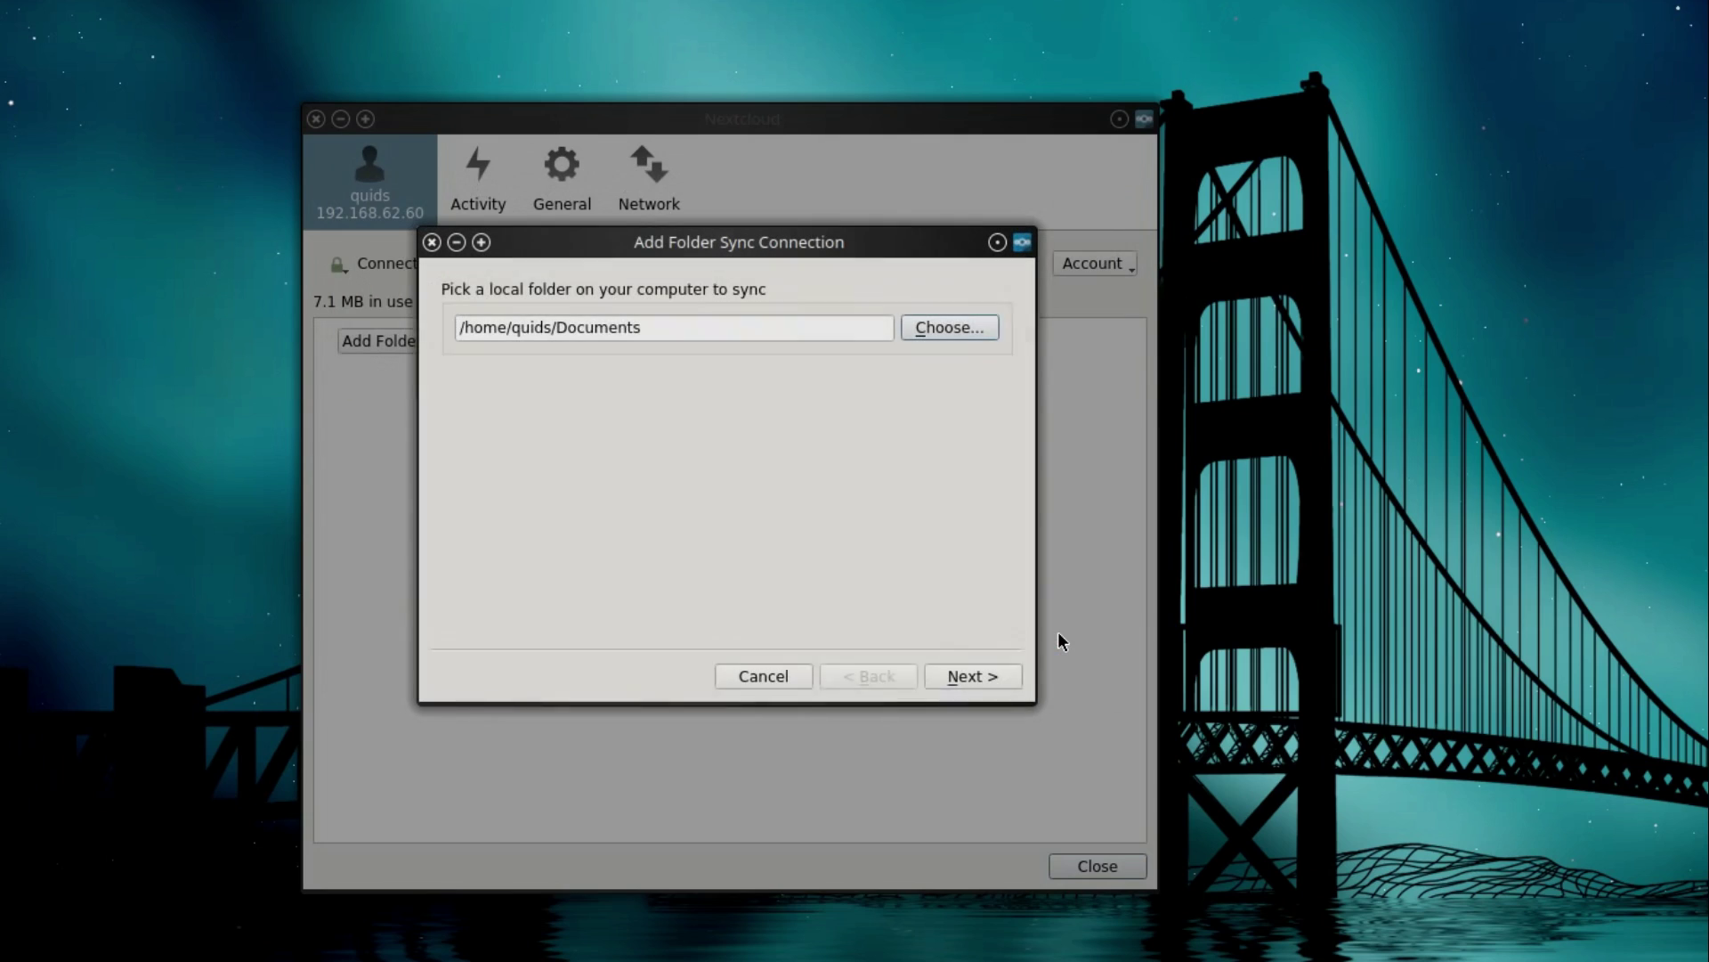
- Choose /Documents as the remote destination and create the sync connection
click(961, 675)
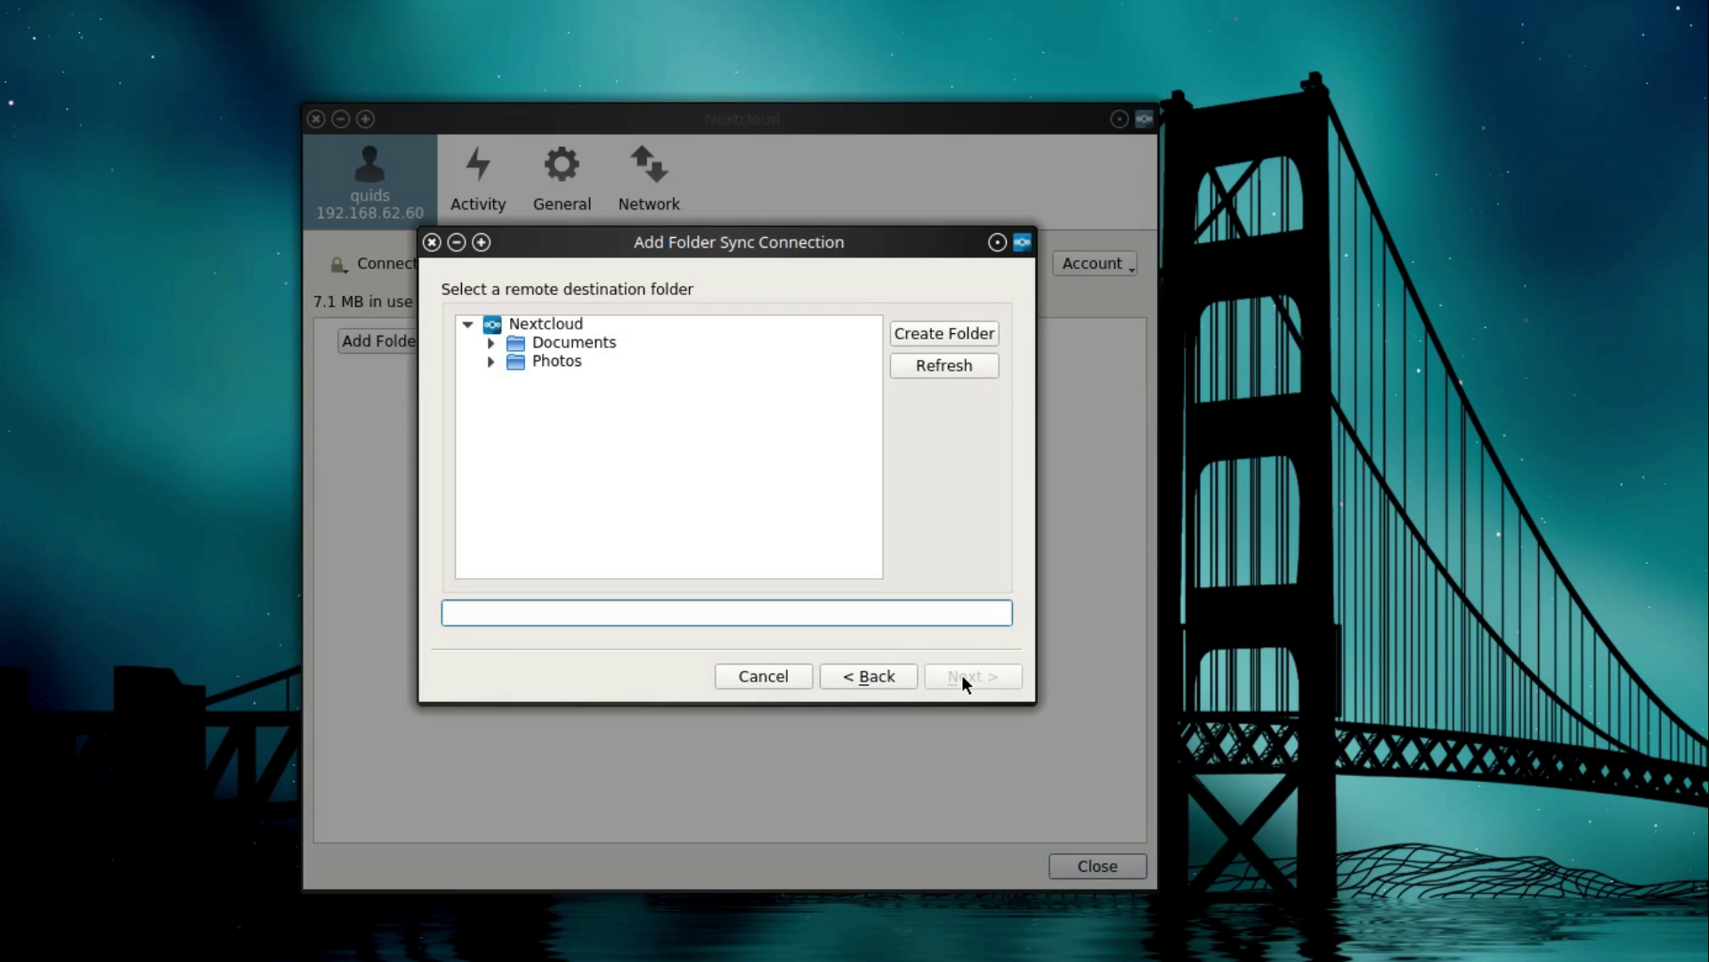
click(590, 342)
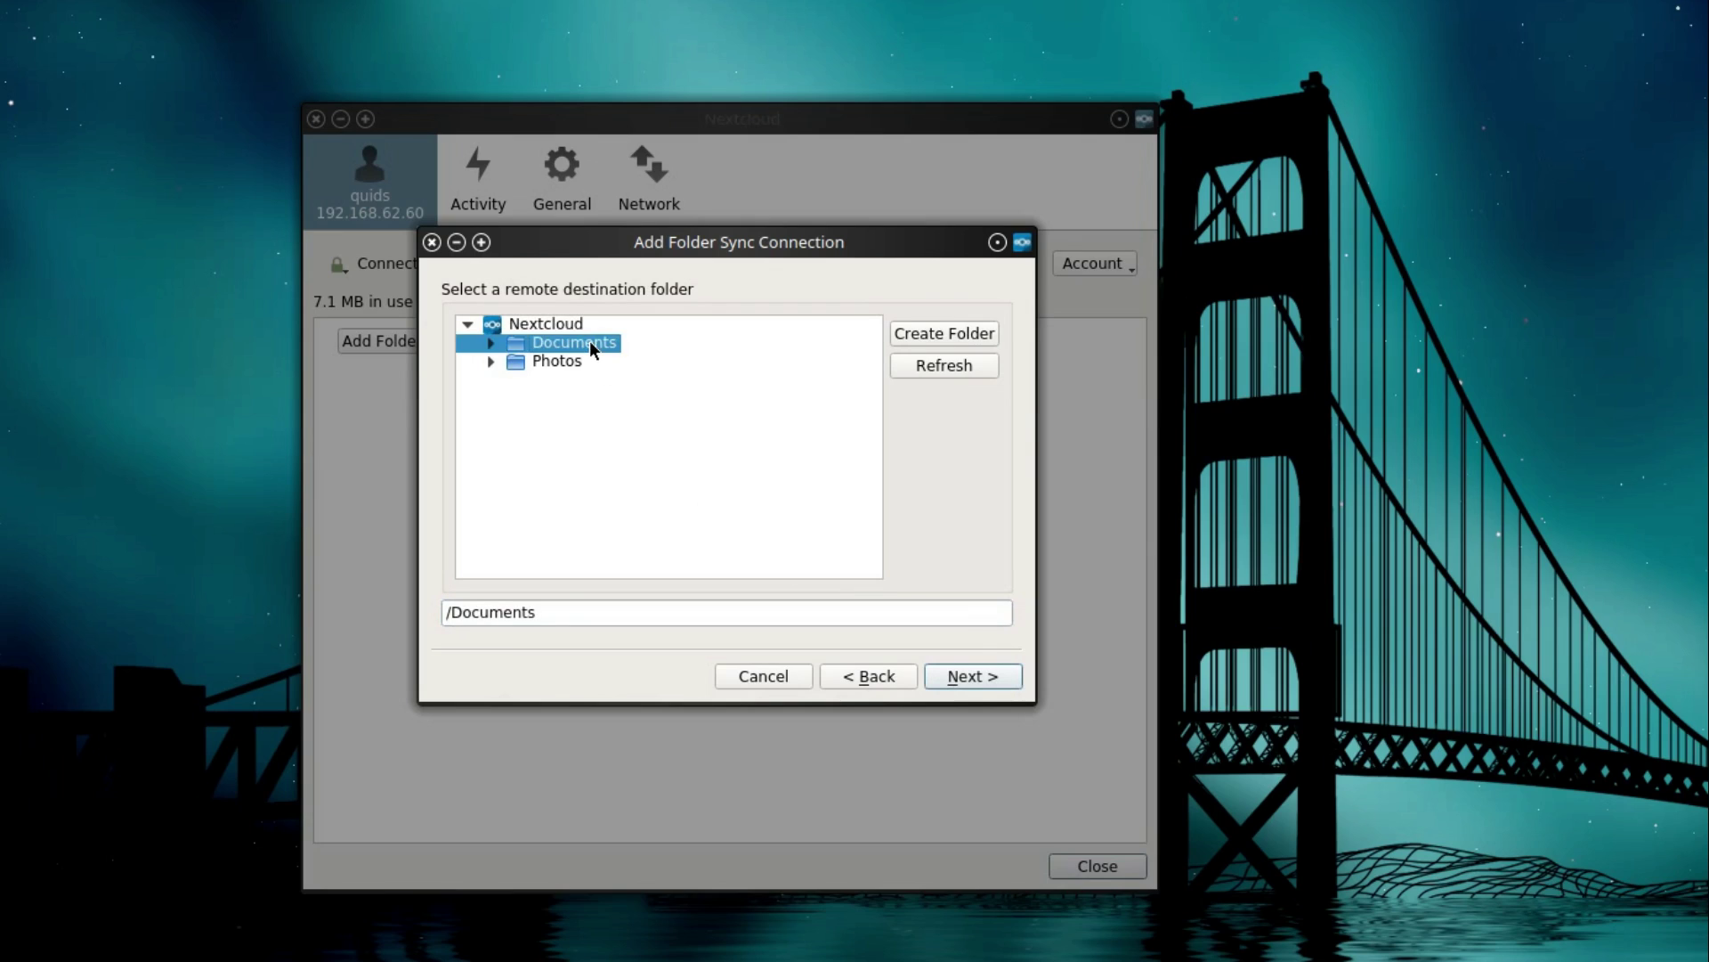
click(988, 677)
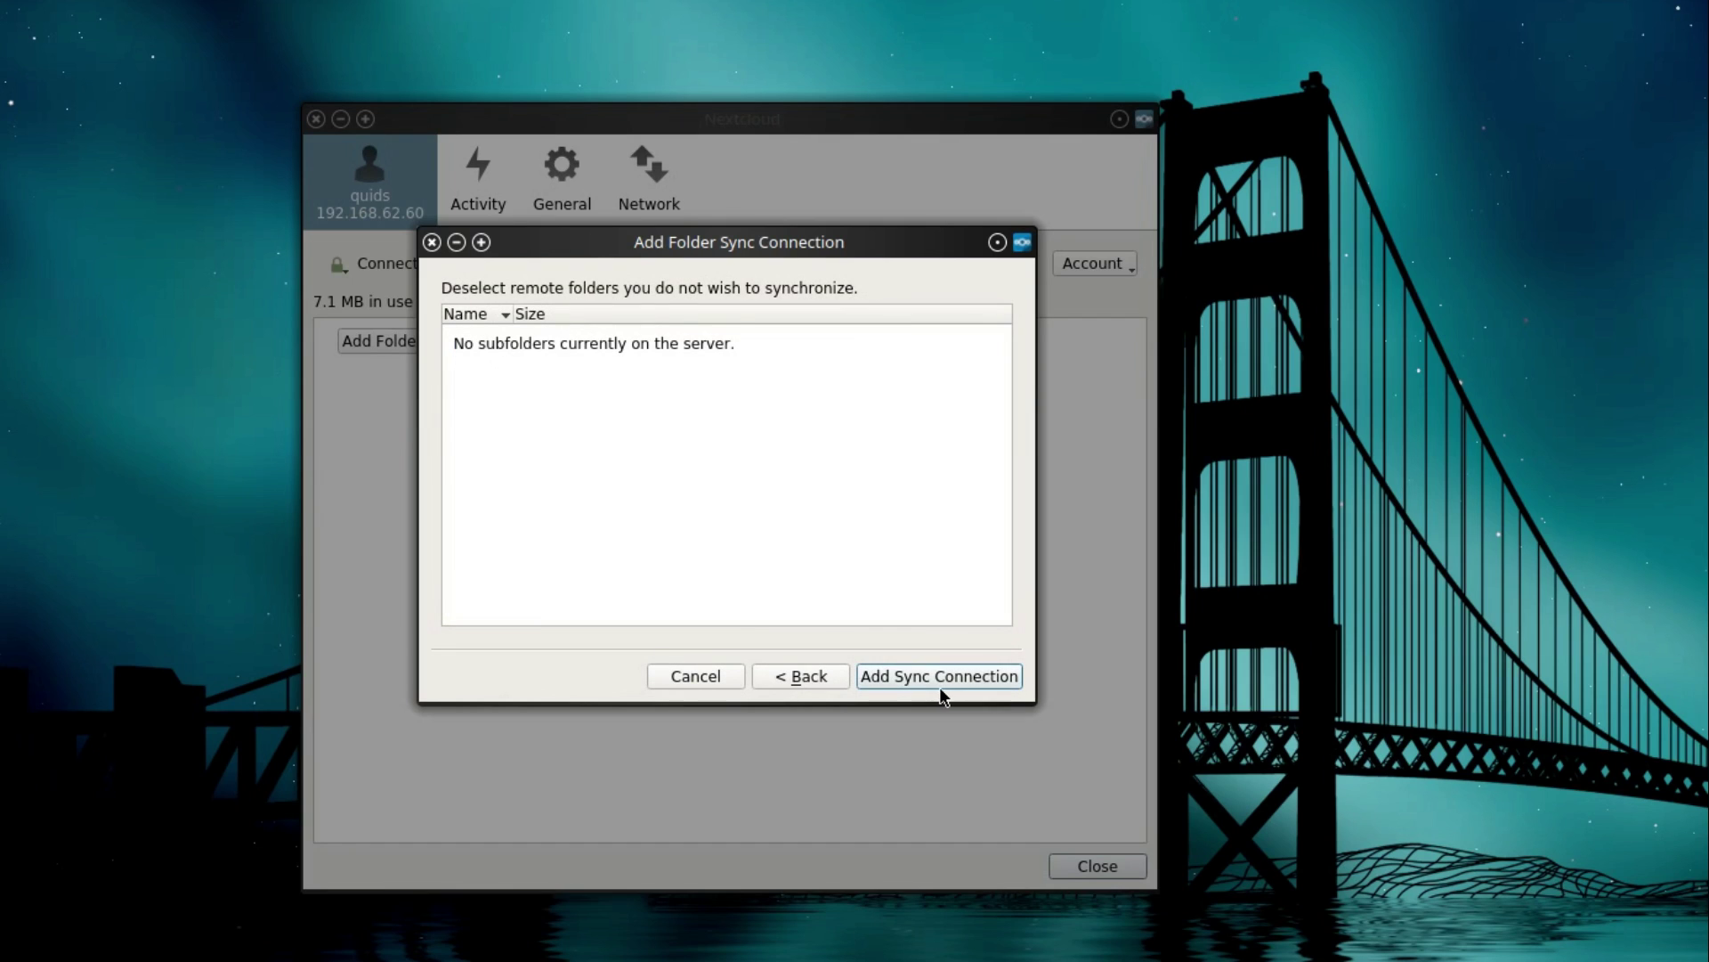
click(903, 683)
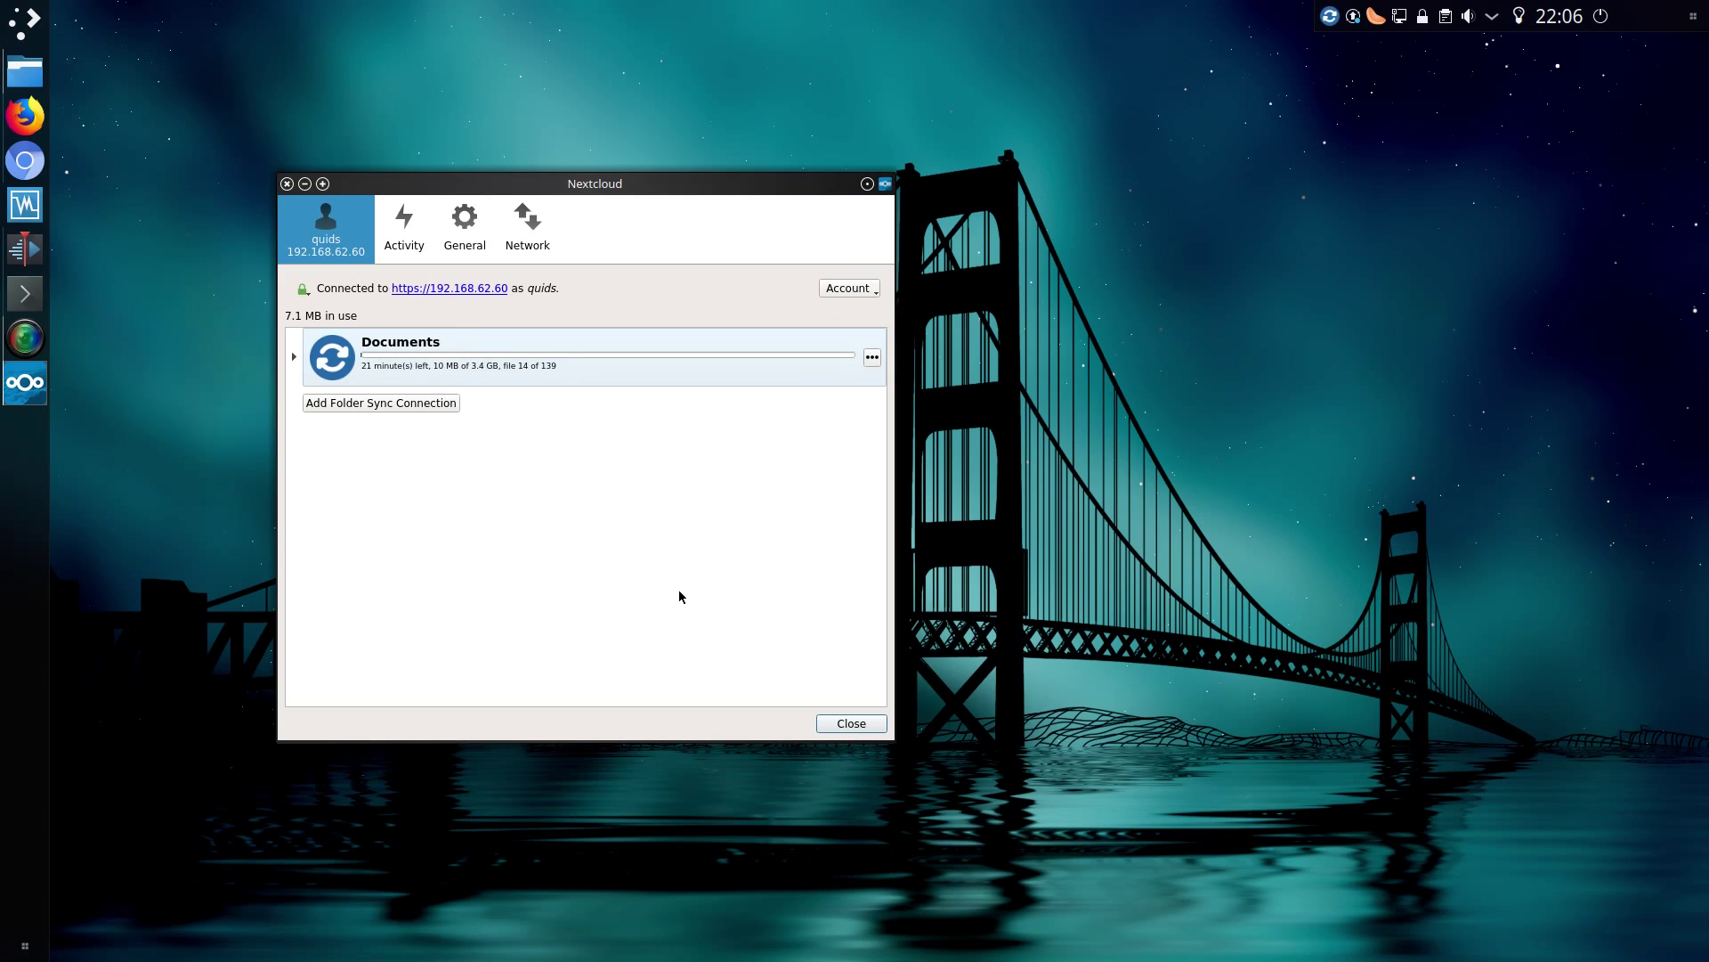
- Download The Art of Intrusion PDF from Documents/Books in Nextcloud, then minimize Chromium
key(alt+Tab)
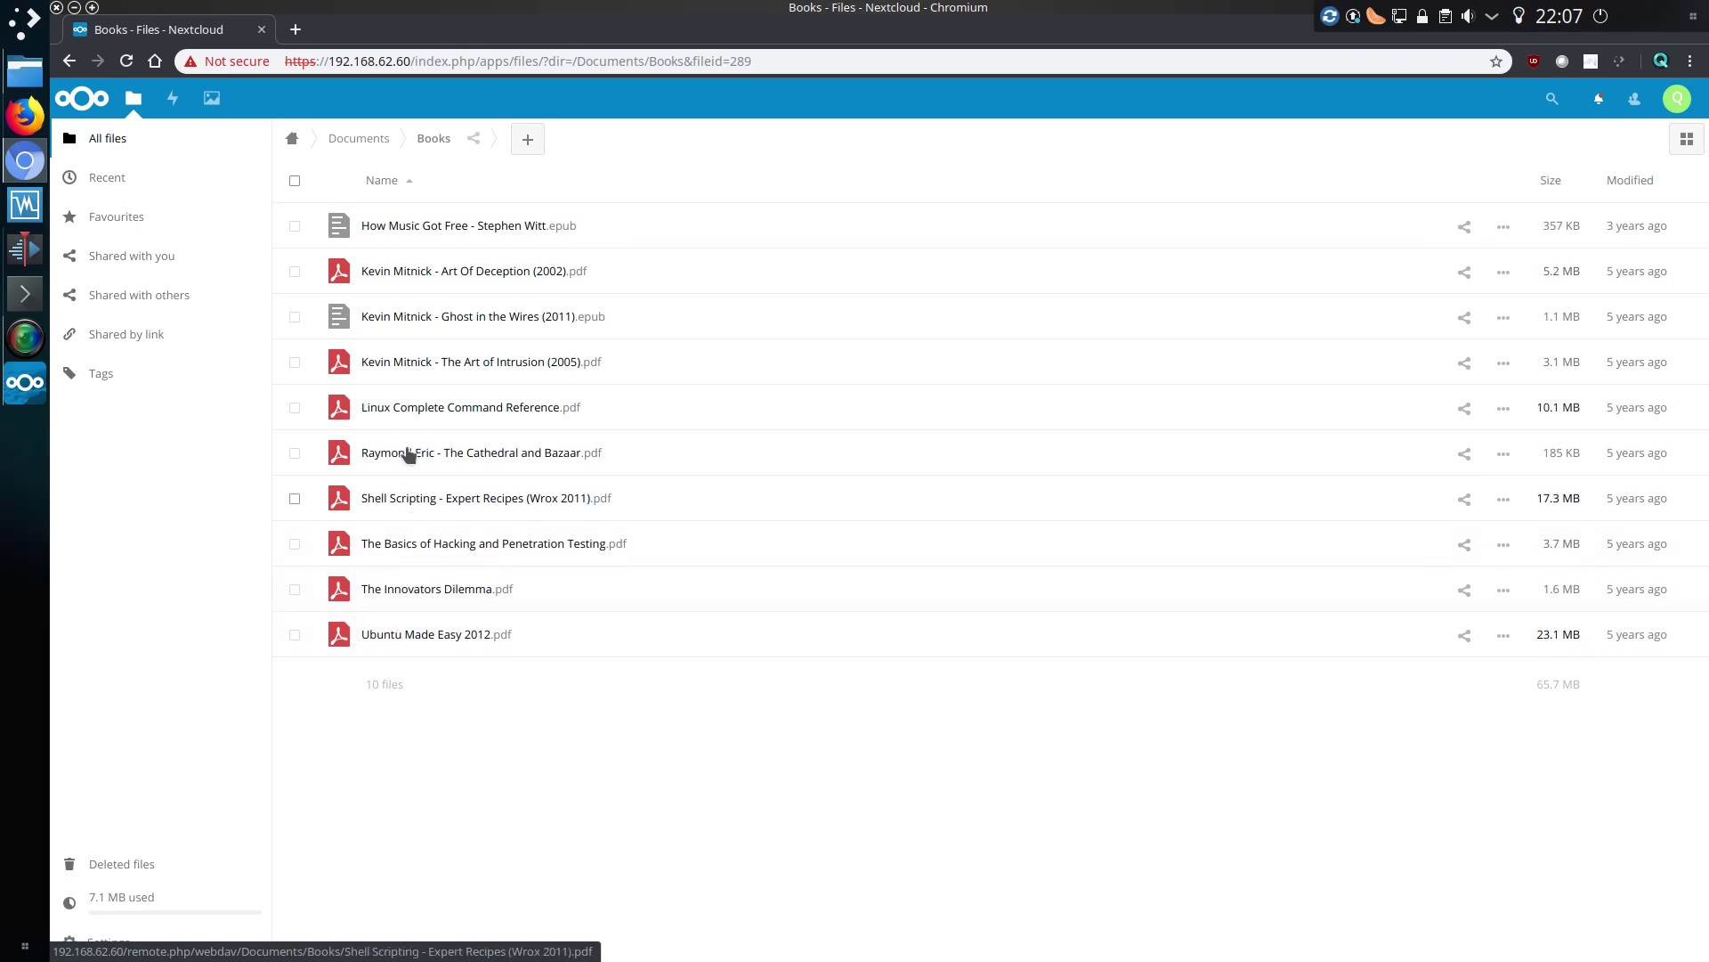
click(436, 362)
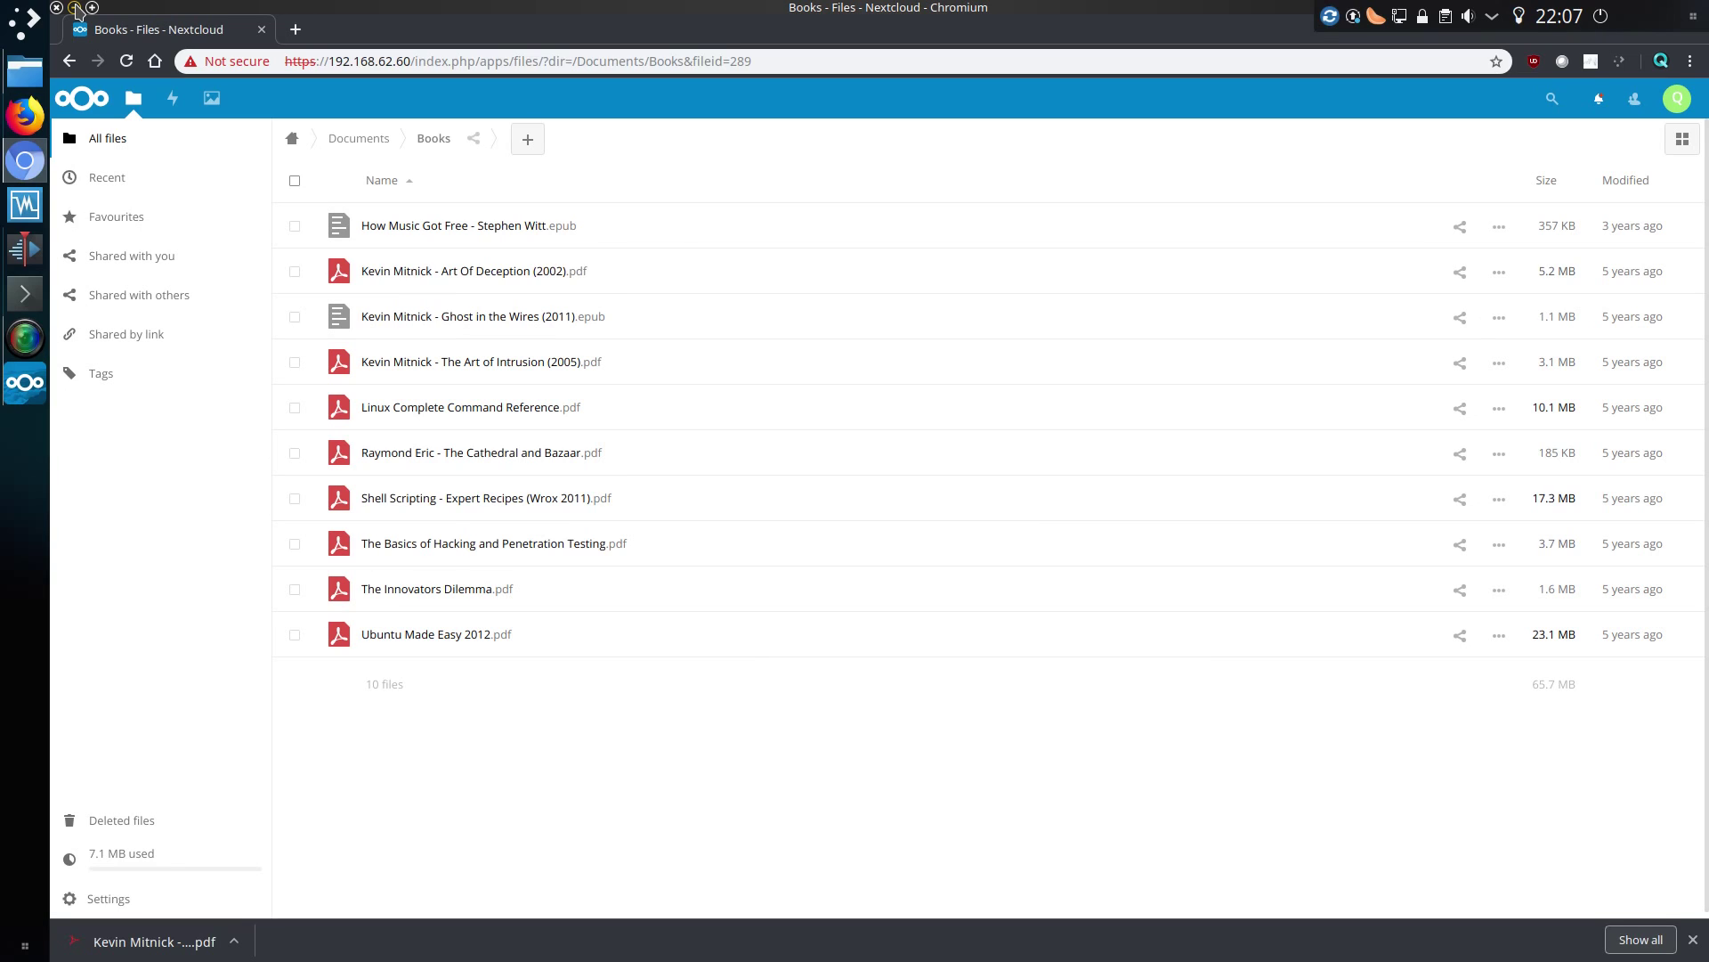
click(74, 8)
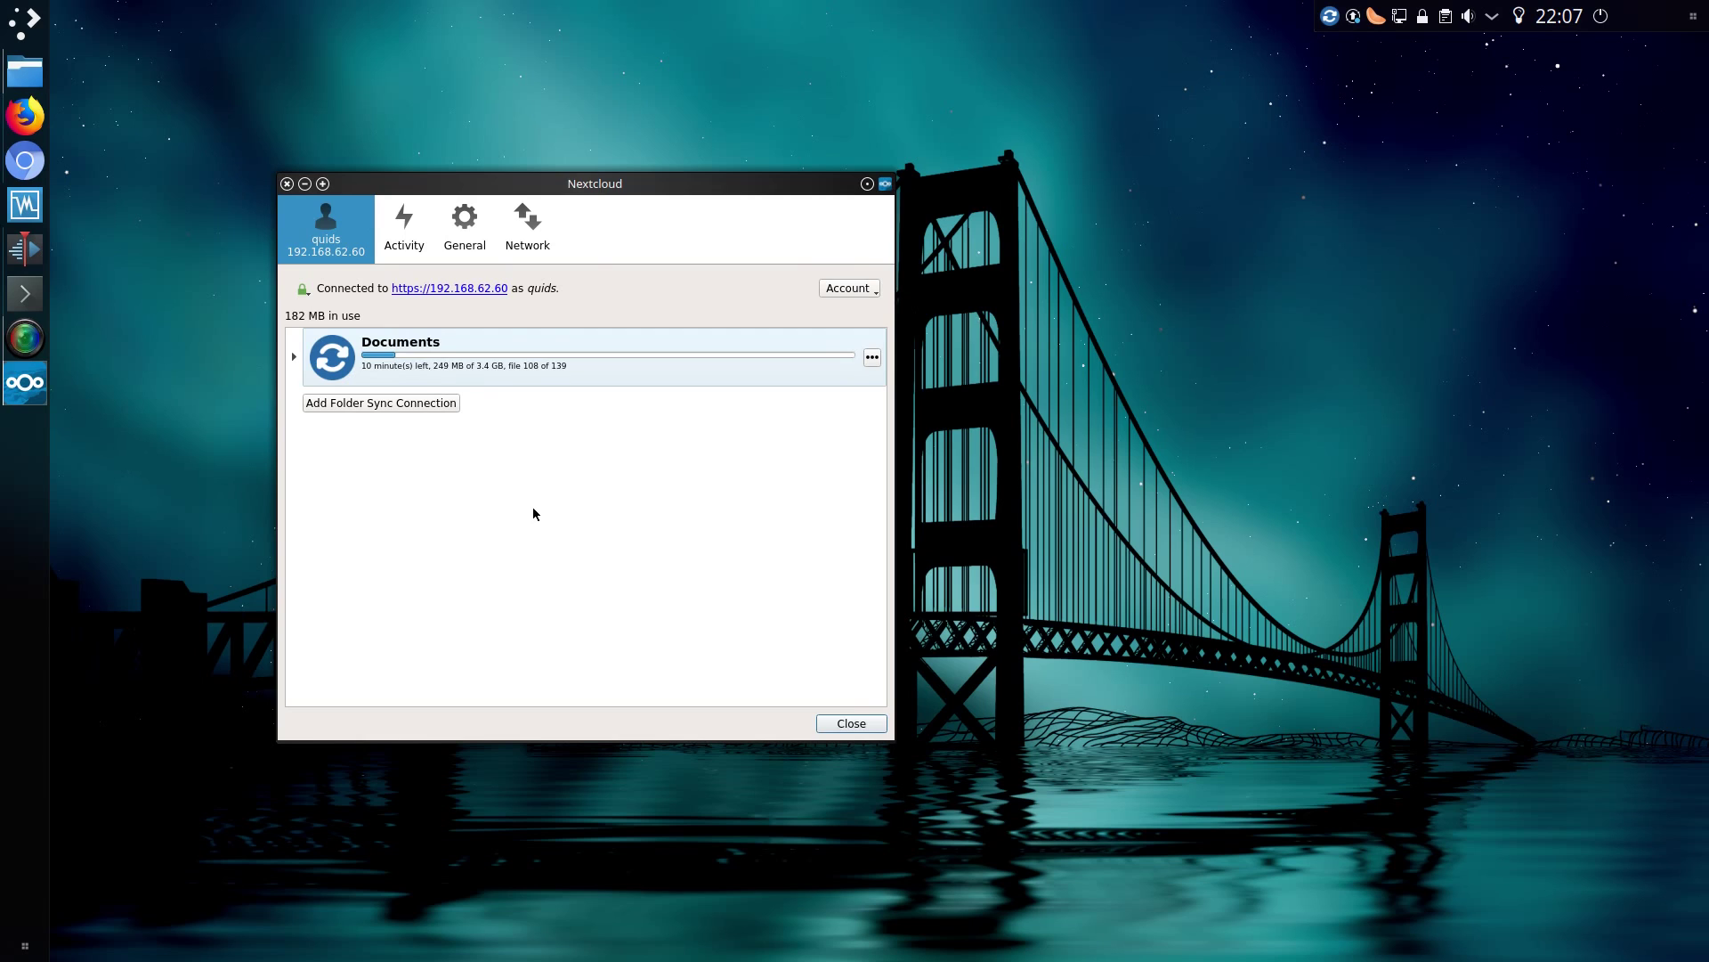